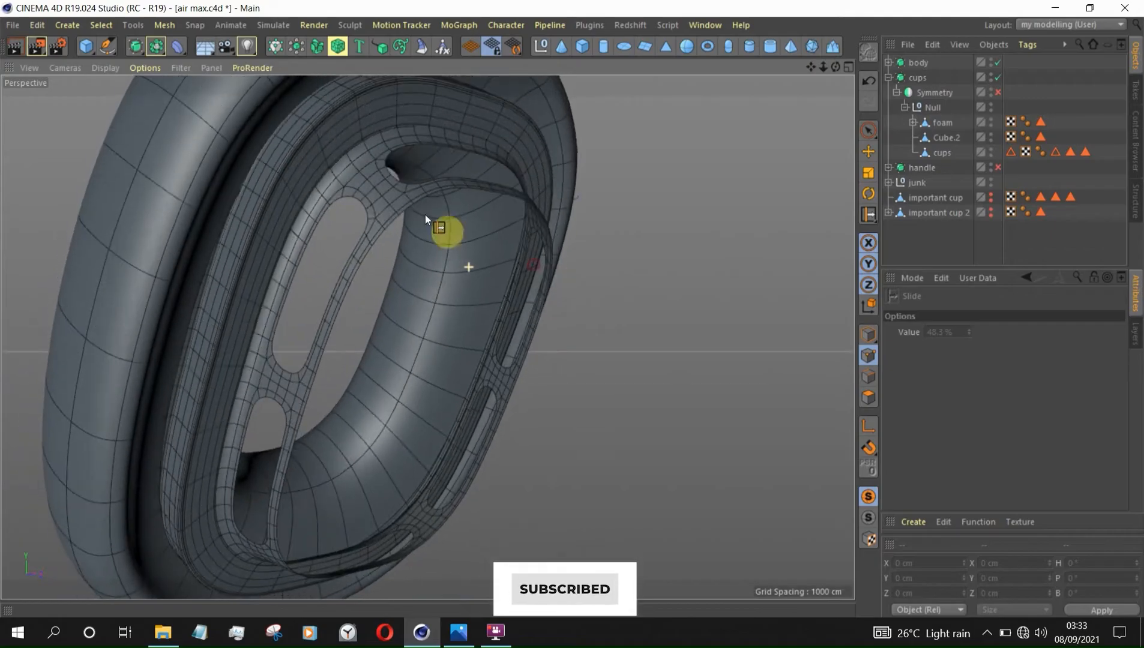
click(497, 629)
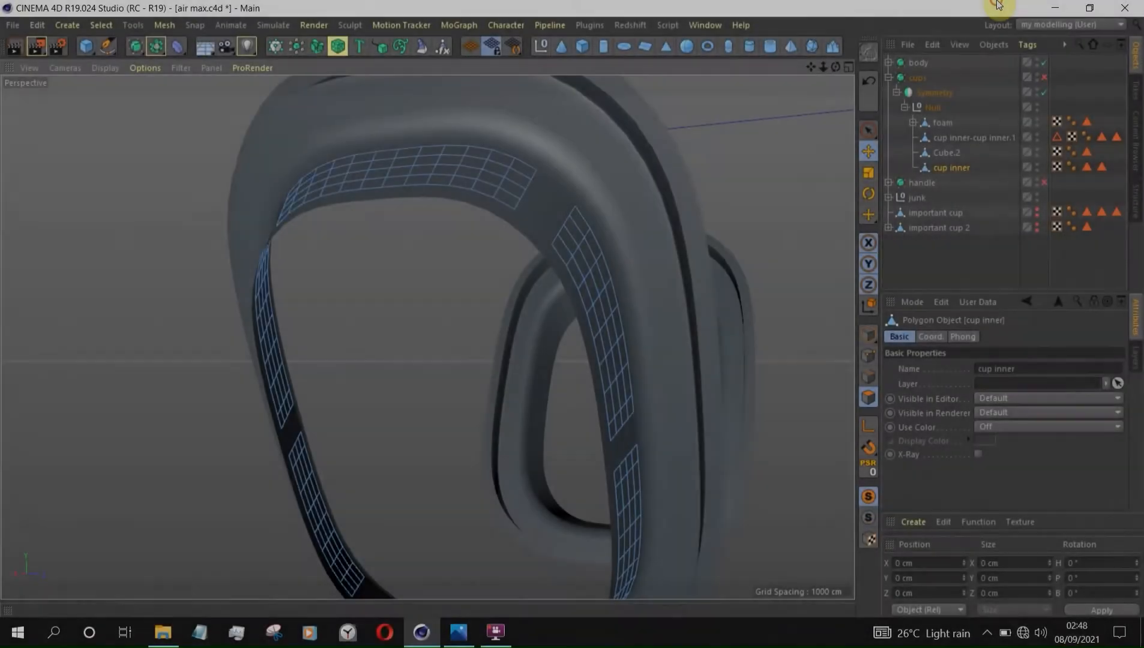
Step: Select the two grid patches along one long side of cup inner and split them into a separate object
alt+drag(661, 224, 828, 286)
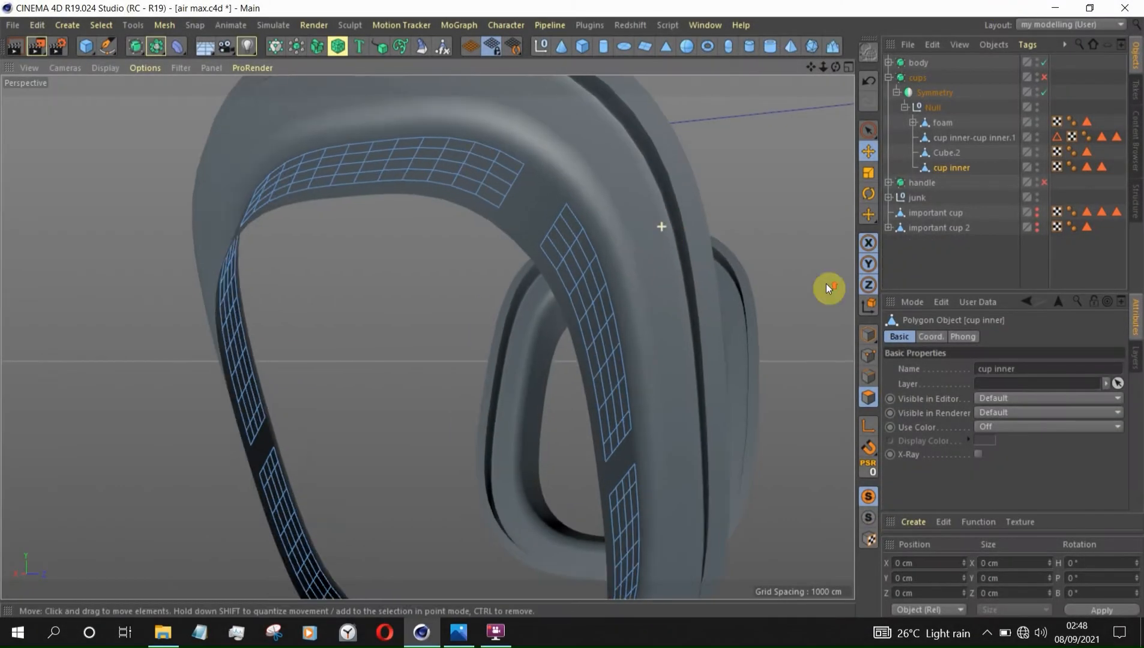
scroll(565, 305, up, 2)
alt+drag(564, 305, 537, 327)
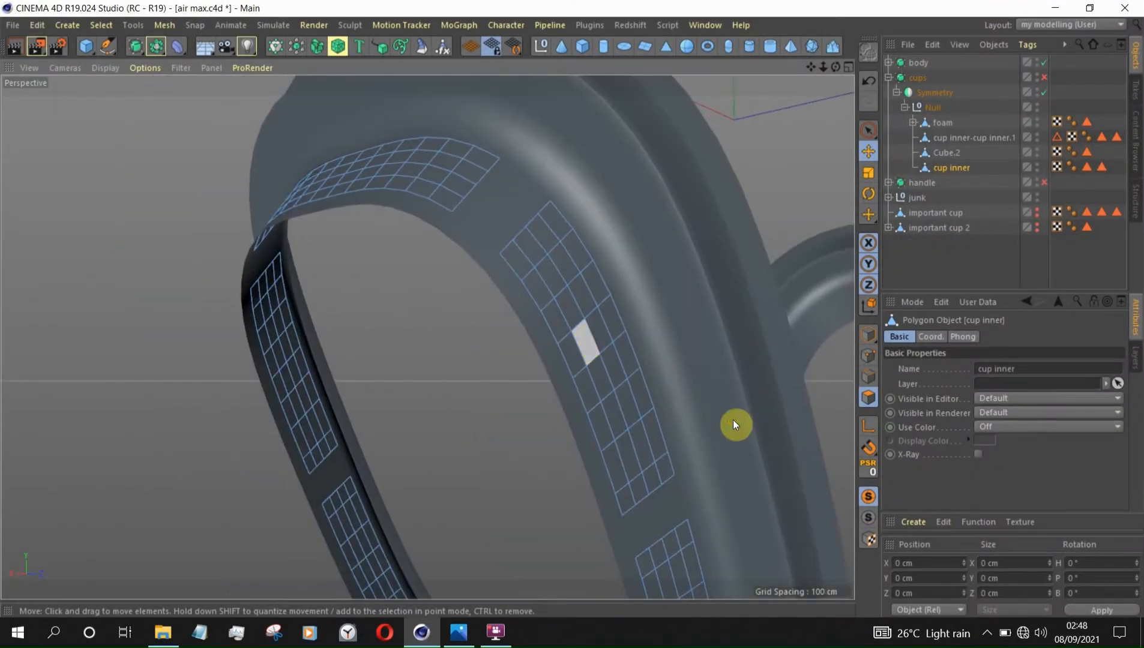
double_click(604, 361)
alt+drag(587, 334, 780, 388)
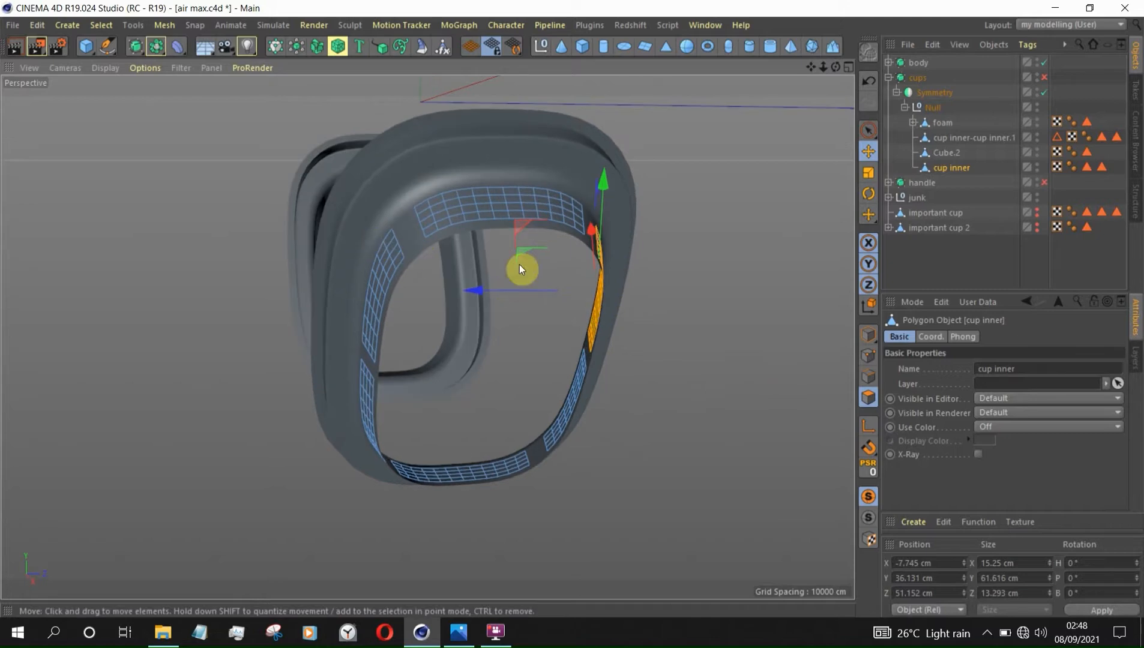
alt+drag(764, 347, 476, 250)
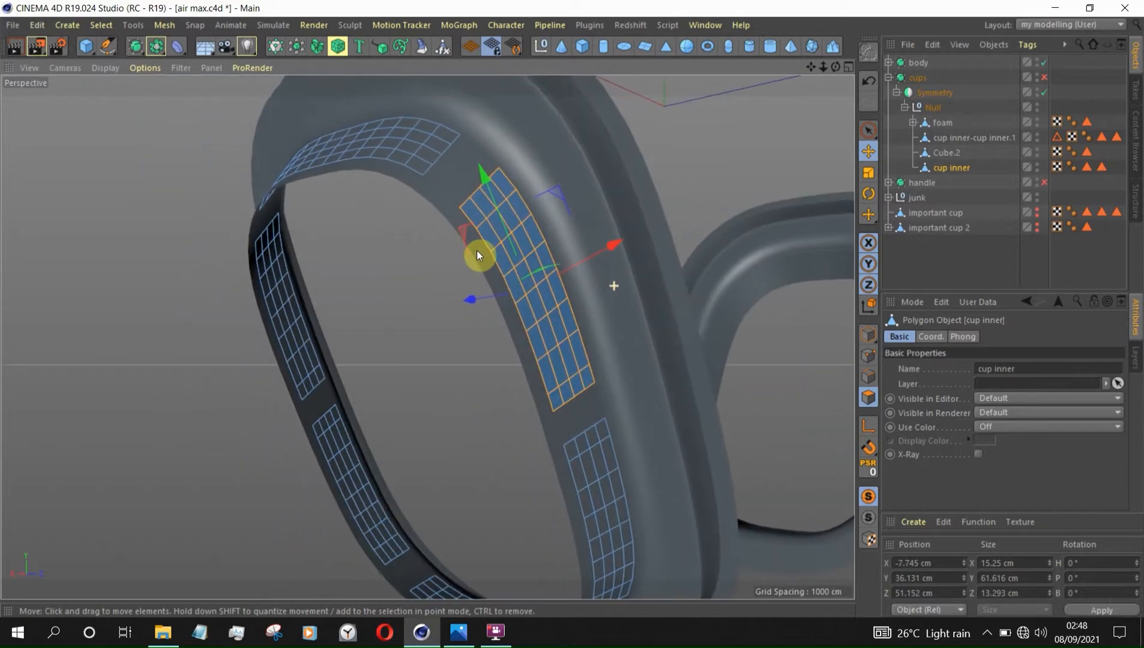
scroll(480, 246, down, 3)
shift+click(565, 412)
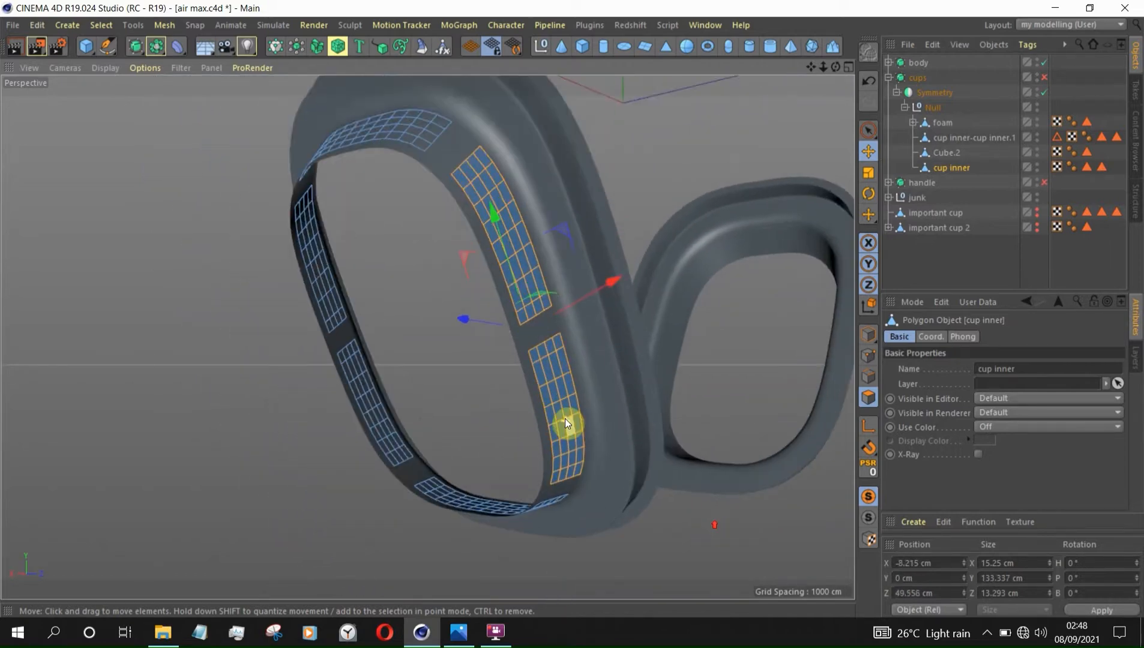
alt+drag(565, 418, 691, 414)
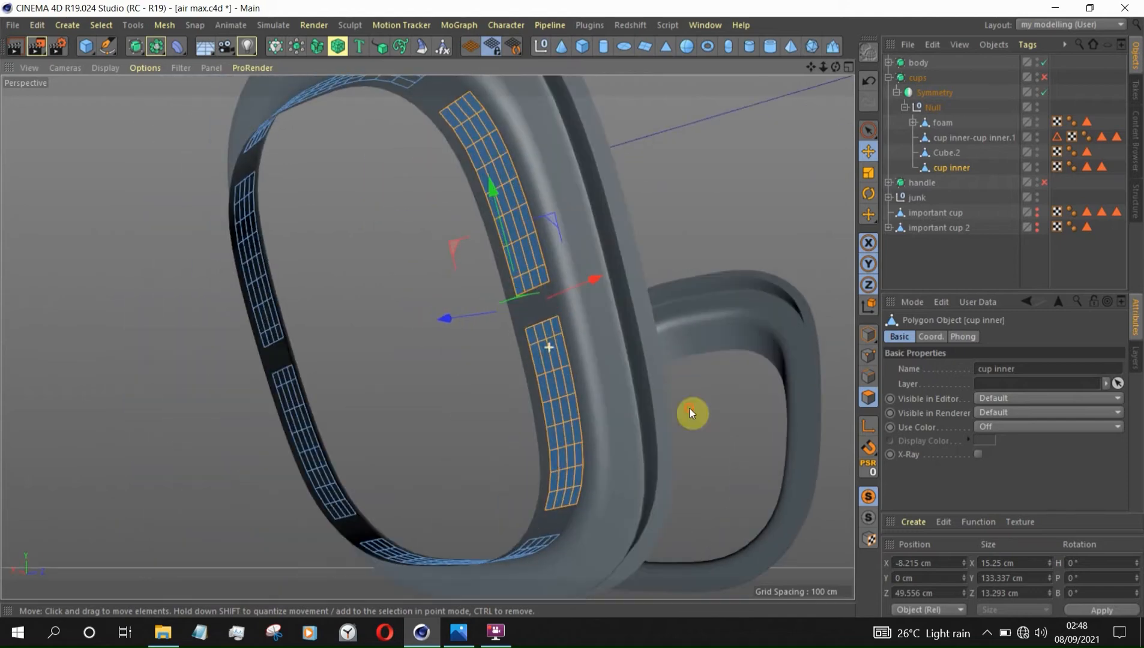
right_click(678, 441)
click(580, 545)
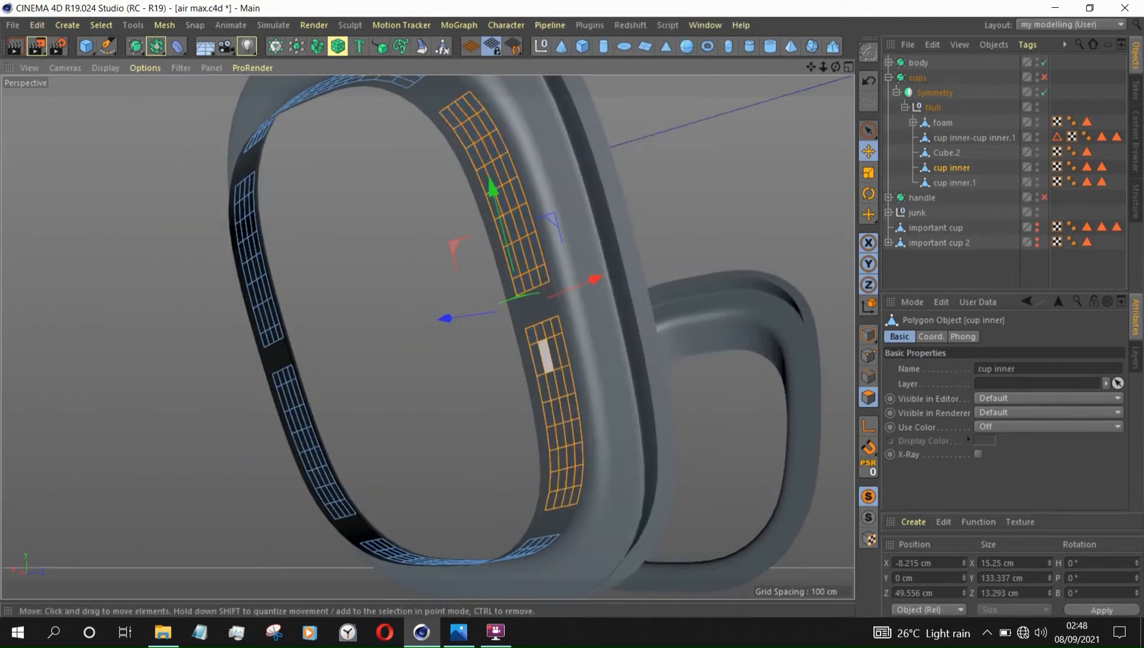
Step: Extrude both grid patches of cup inner.1 with an offset of about 1.38 cm
click(947, 182)
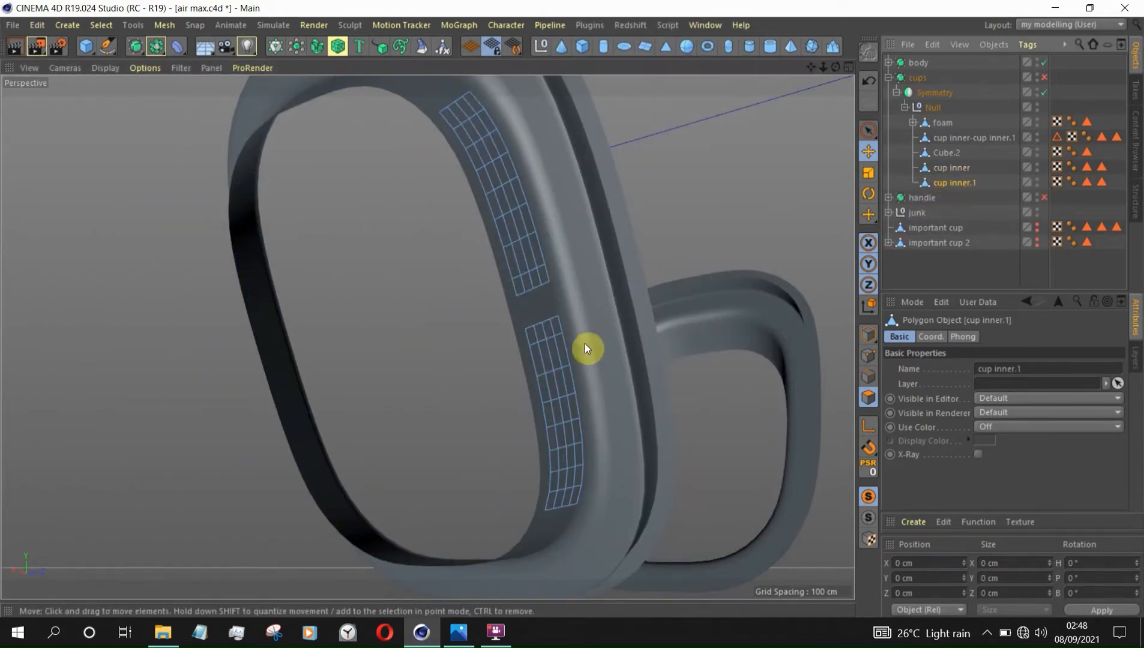
double_click(552, 384)
shift+double_click(536, 248)
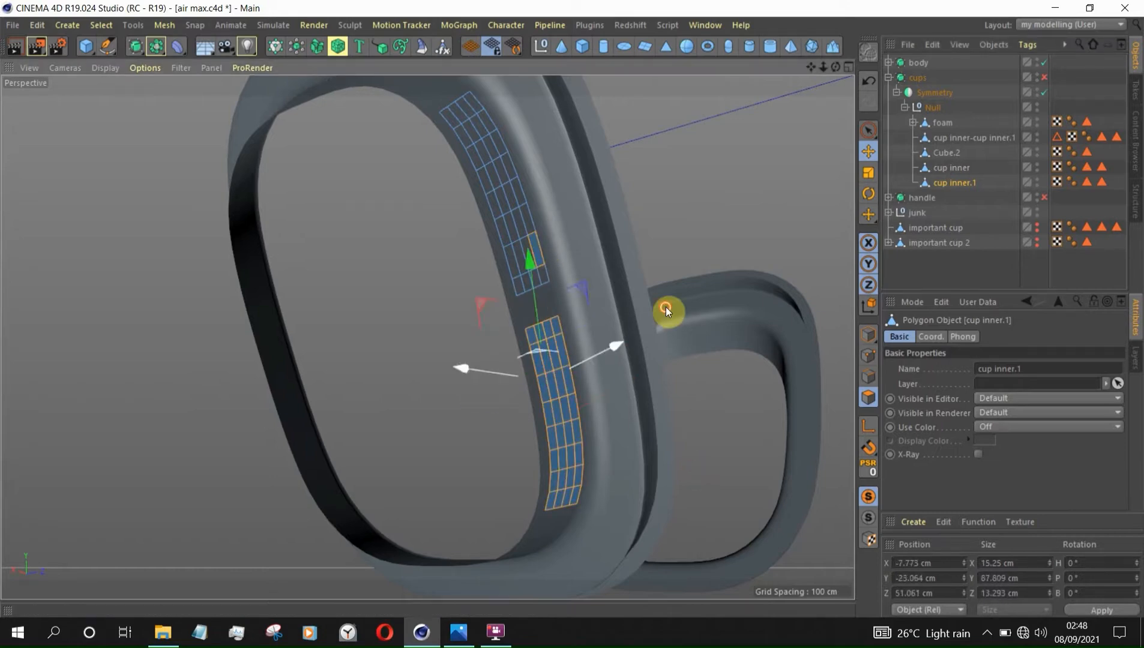
alt+drag(655, 384, 605, 307)
scroll(552, 263, up, 4)
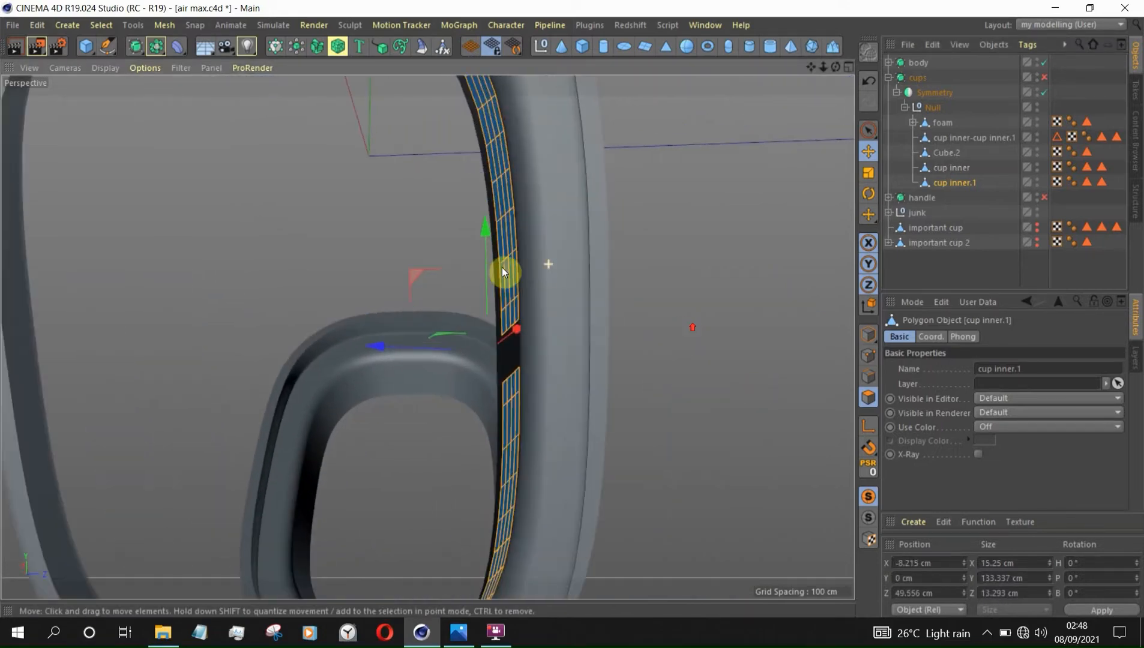
right_click(499, 268)
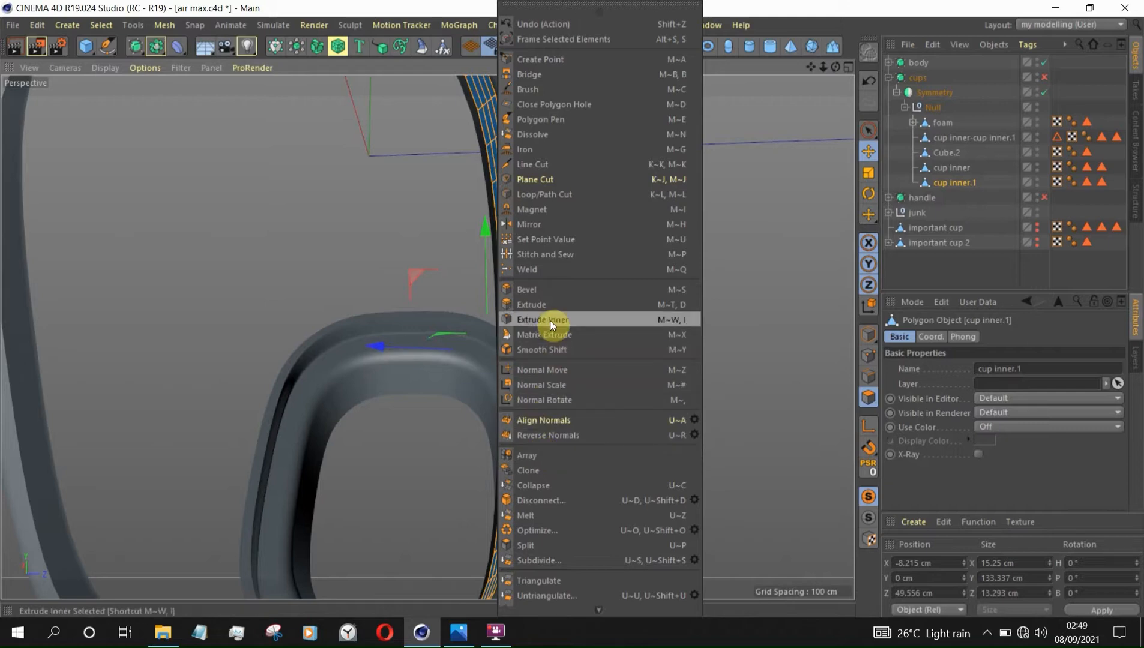
click(522, 304)
scroll(511, 302, up, 5)
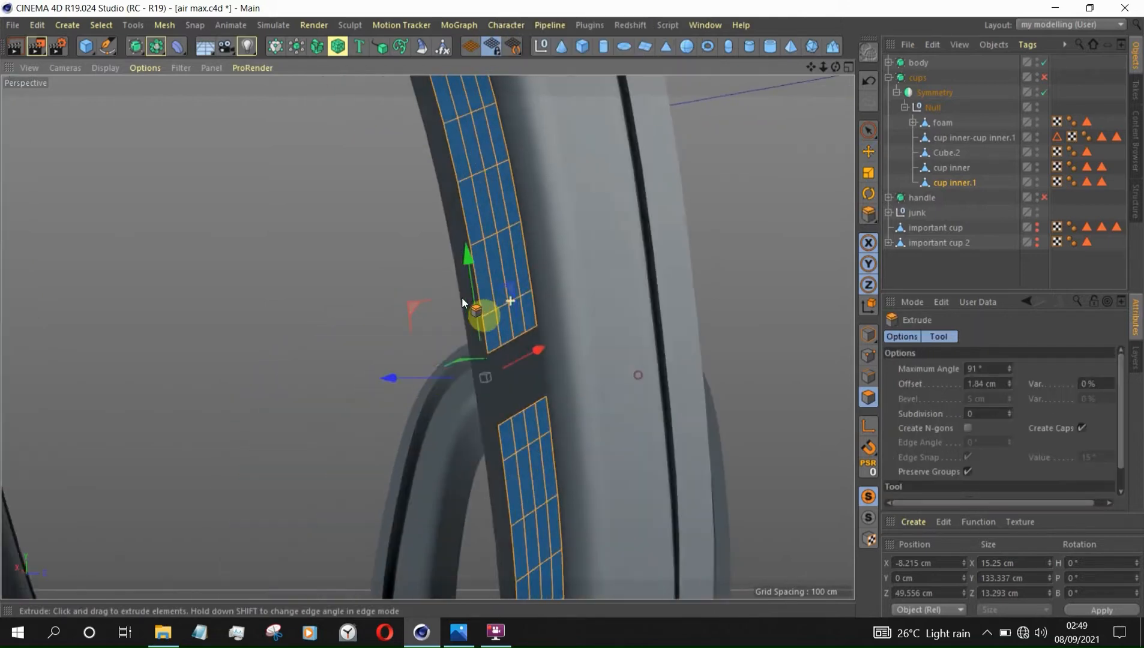
drag(495, 290, 505, 290)
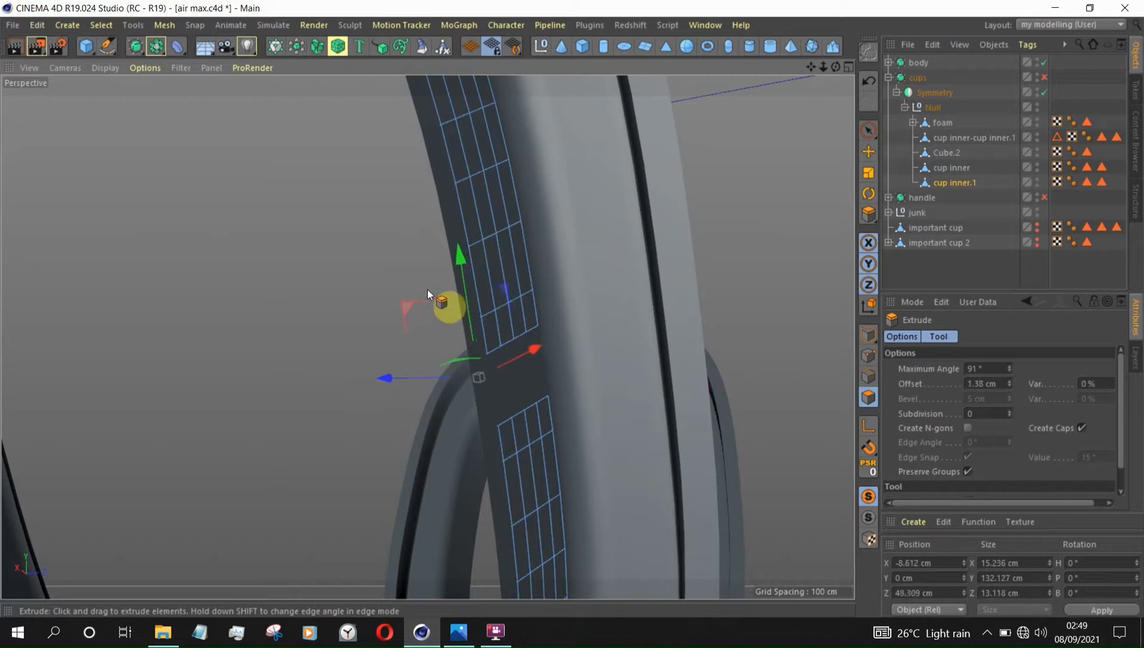
Step: Switch to the Move tool and select both extruded strips of cup inner.1 in full
alt+drag(427, 337, 490, 316)
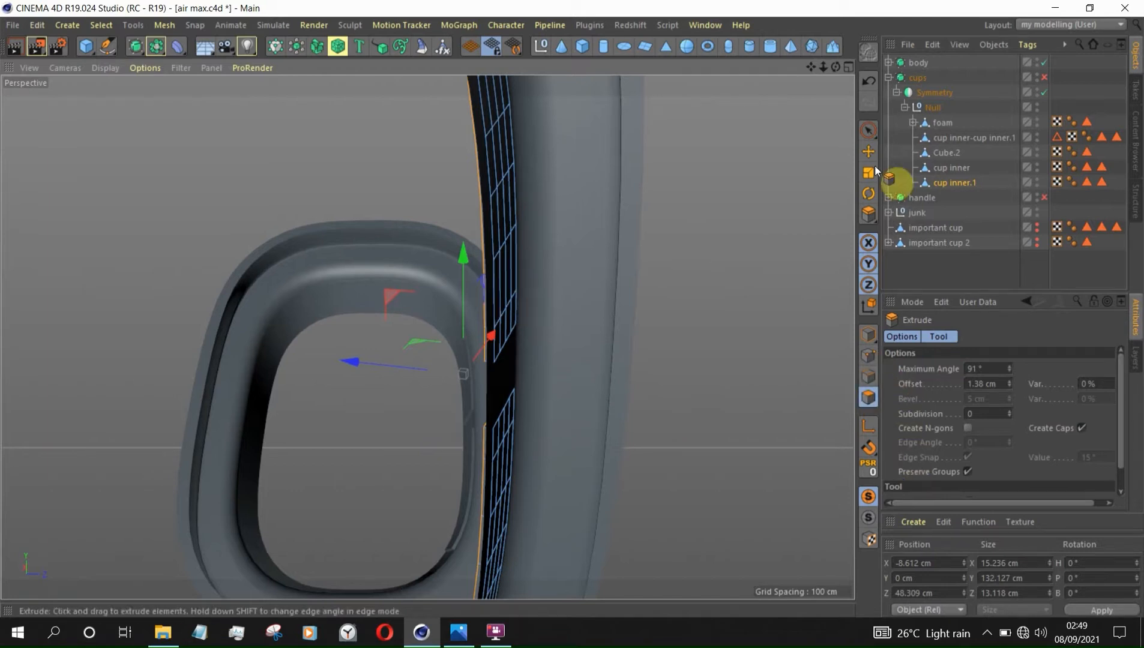
alt+drag(501, 290, 492, 287)
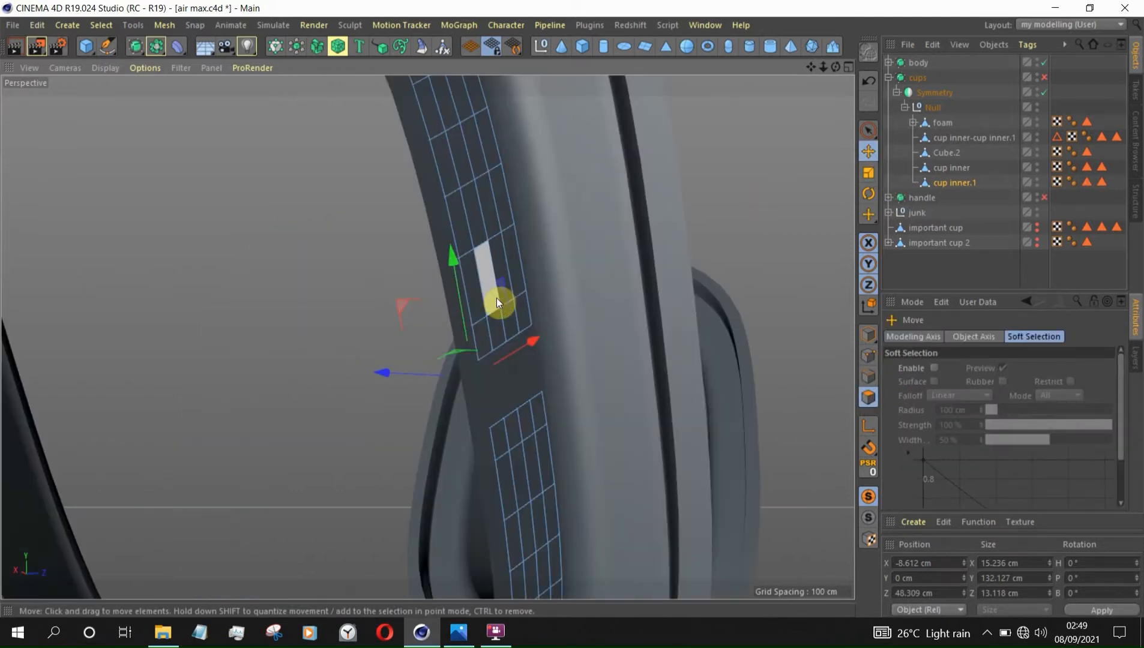
double_click(496, 298)
shift+double_click(520, 480)
alt+drag(508, 346, 774, 402)
Step: Select the two grid patches on the opposite long side of cup inner and split them into a separate object
alt+drag(473, 401, 293, 204)
click(948, 168)
scroll(599, 350, down, 3)
double_click(300, 222)
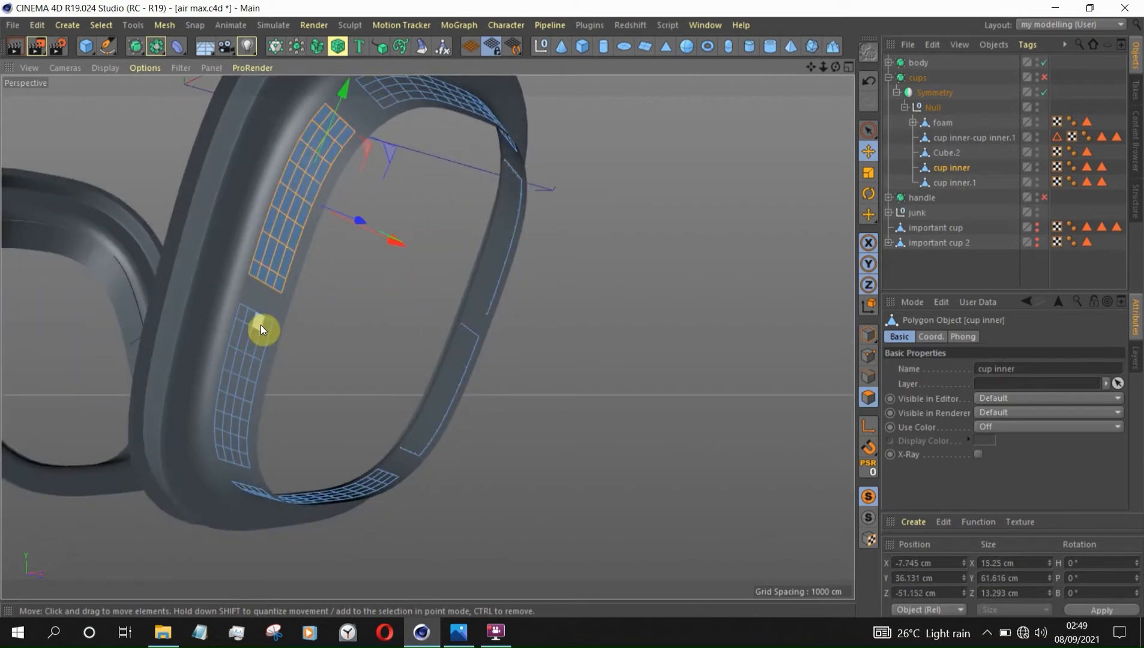
shift+click(312, 444)
alt+drag(308, 385, 170, 284)
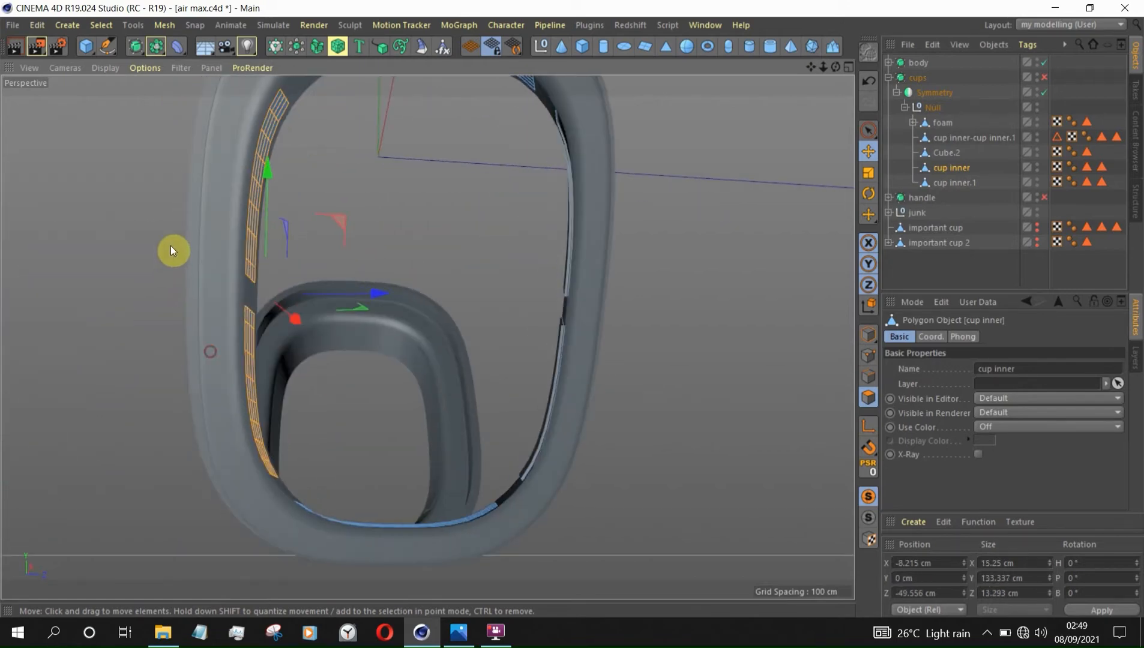
scroll(234, 279, up, 3)
right_click(314, 358)
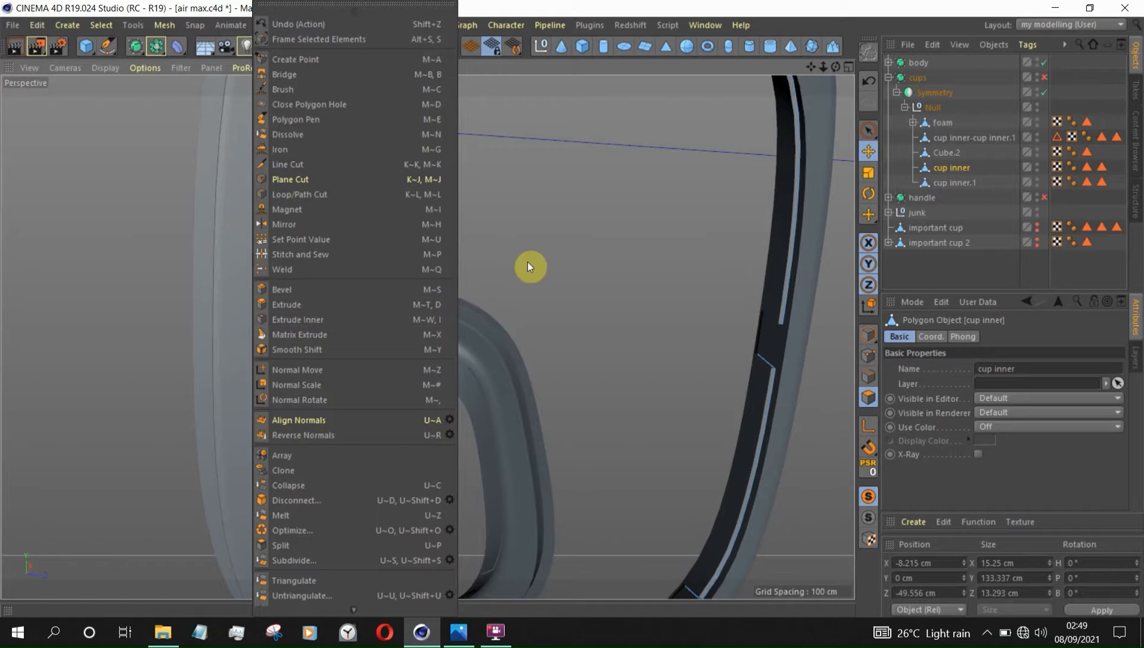
click(325, 546)
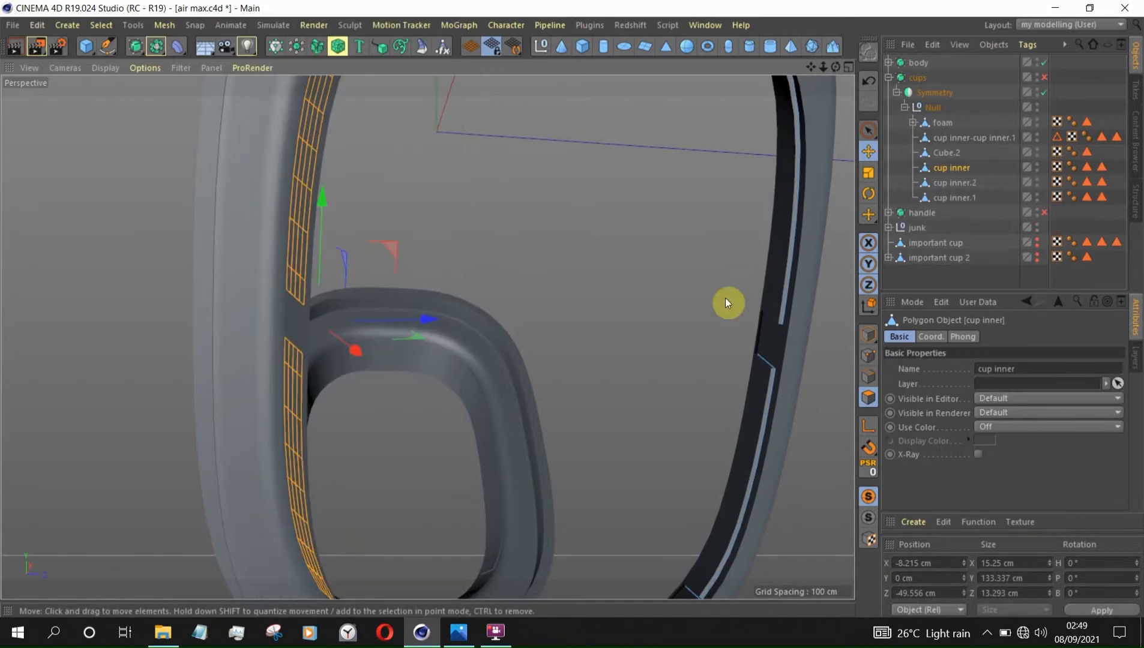
Step: Extrude both grid patches of cup inner.2 with an offset of about -2.5 cm
click(949, 182)
alt+drag(840, 279, 737, 249)
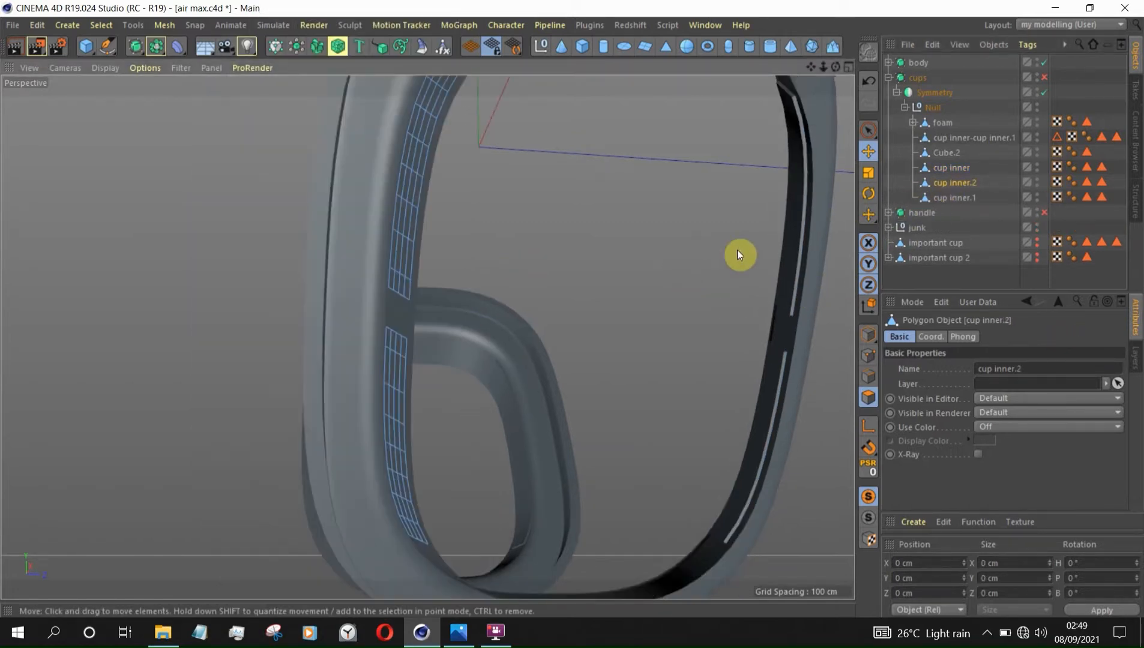
double_click(405, 212)
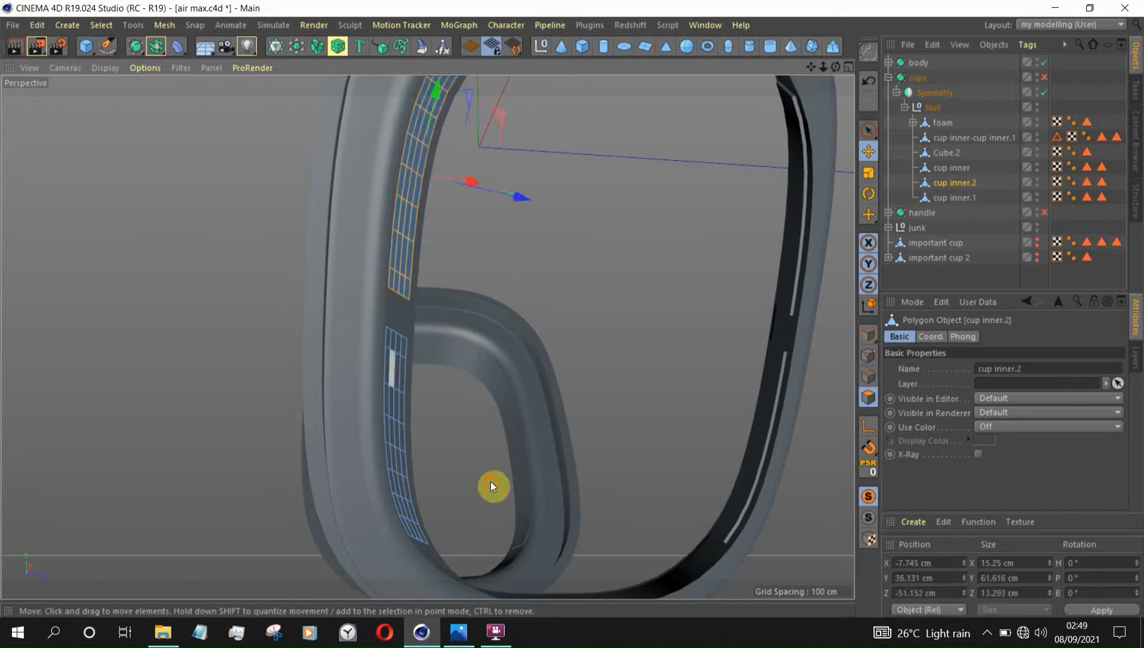
double_click(396, 398)
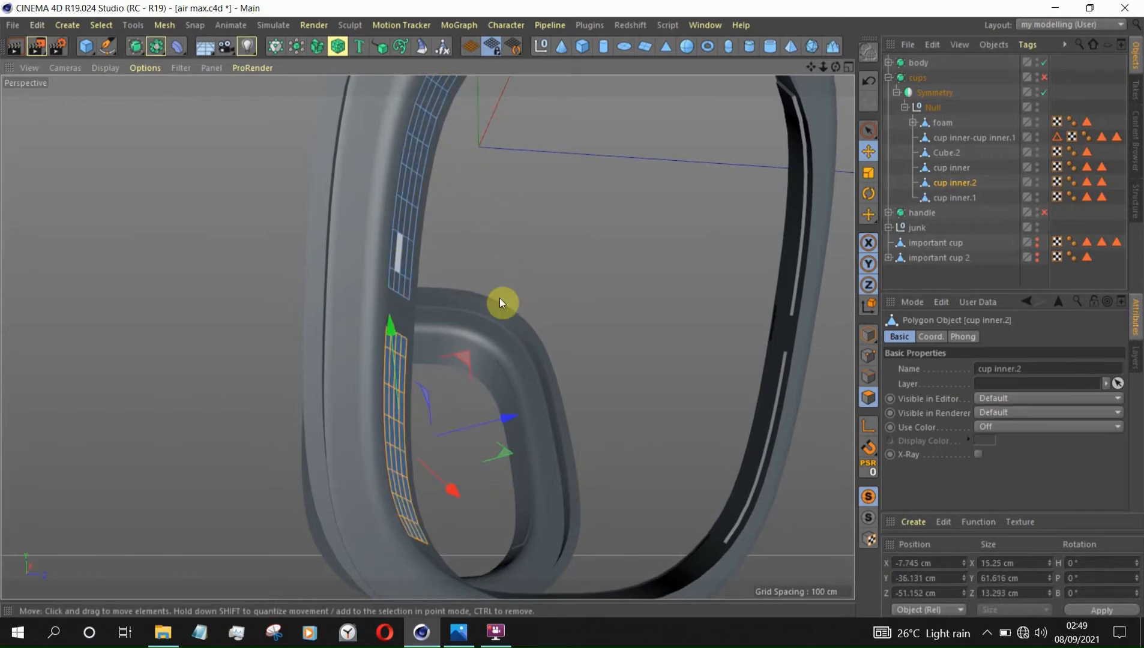
shift+double_click(409, 230)
right_click(507, 277)
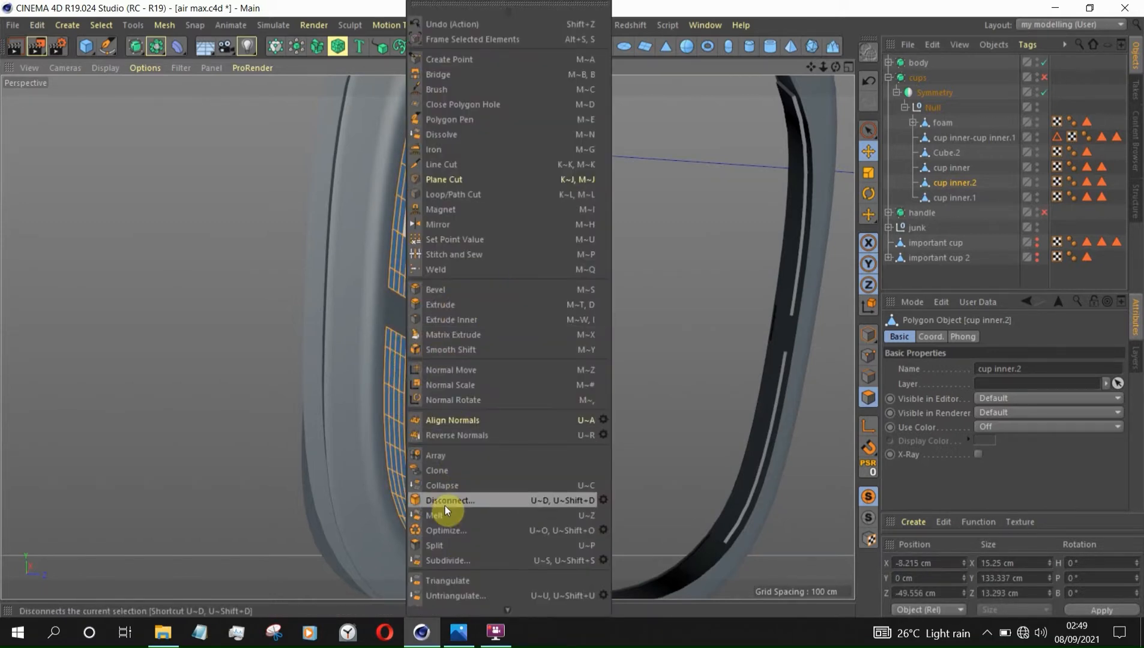
click(489, 306)
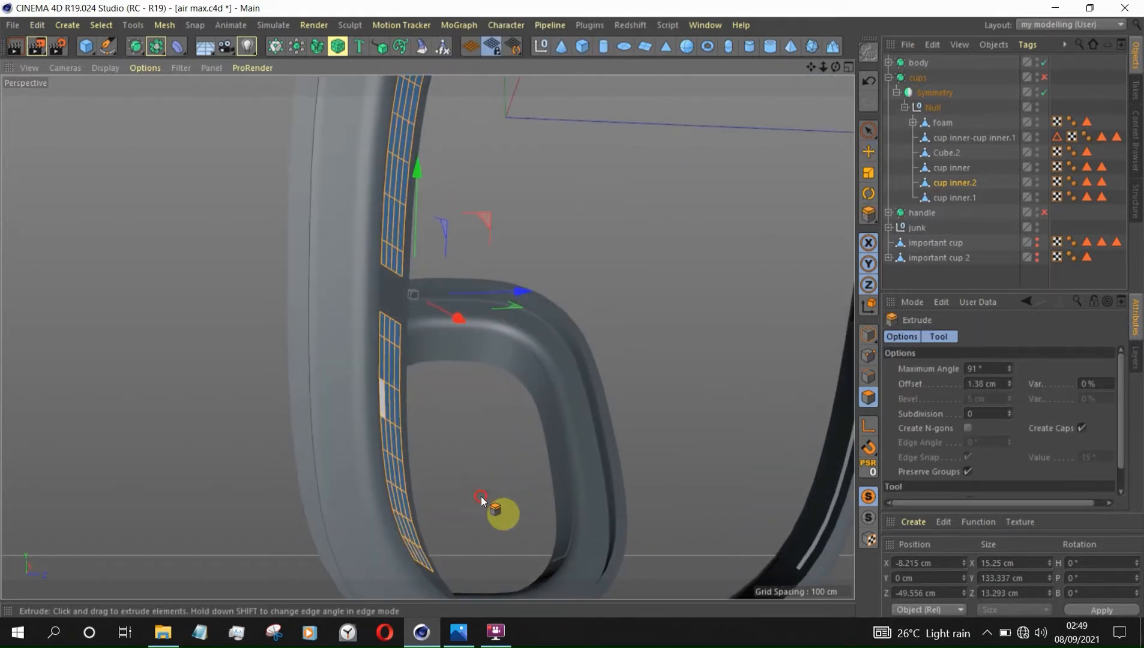
drag(480, 501, 450, 500)
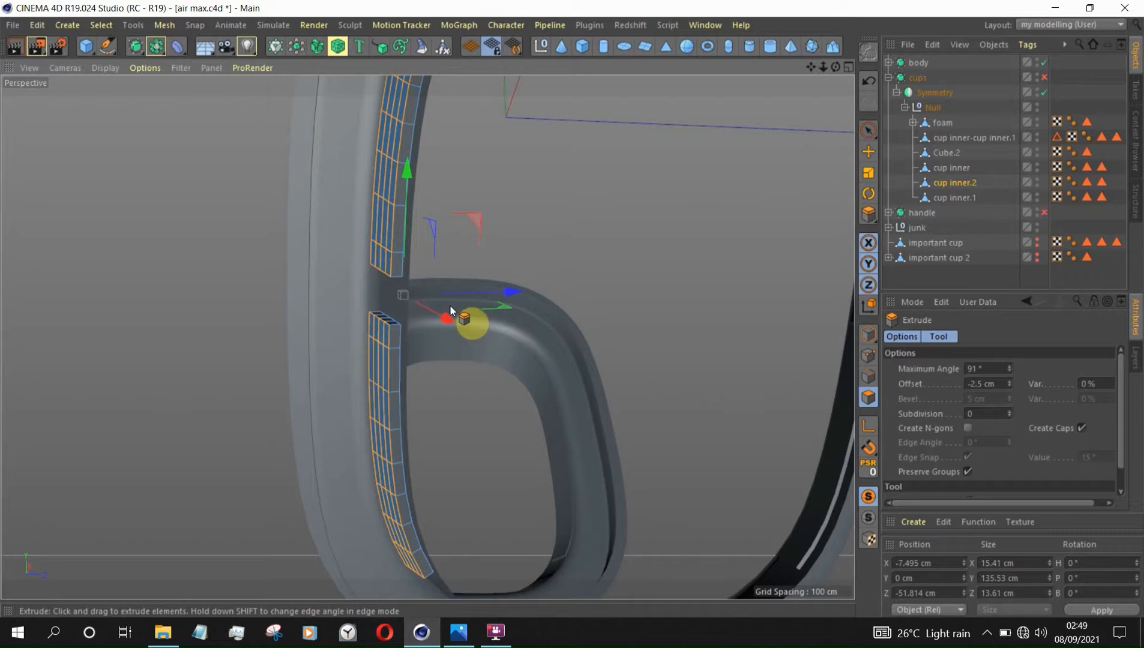
Step: Switch to the Move tool and select both extruded strips of cup inner.2 including their side faces
alt+drag(467, 324, 572, 339)
click(868, 151)
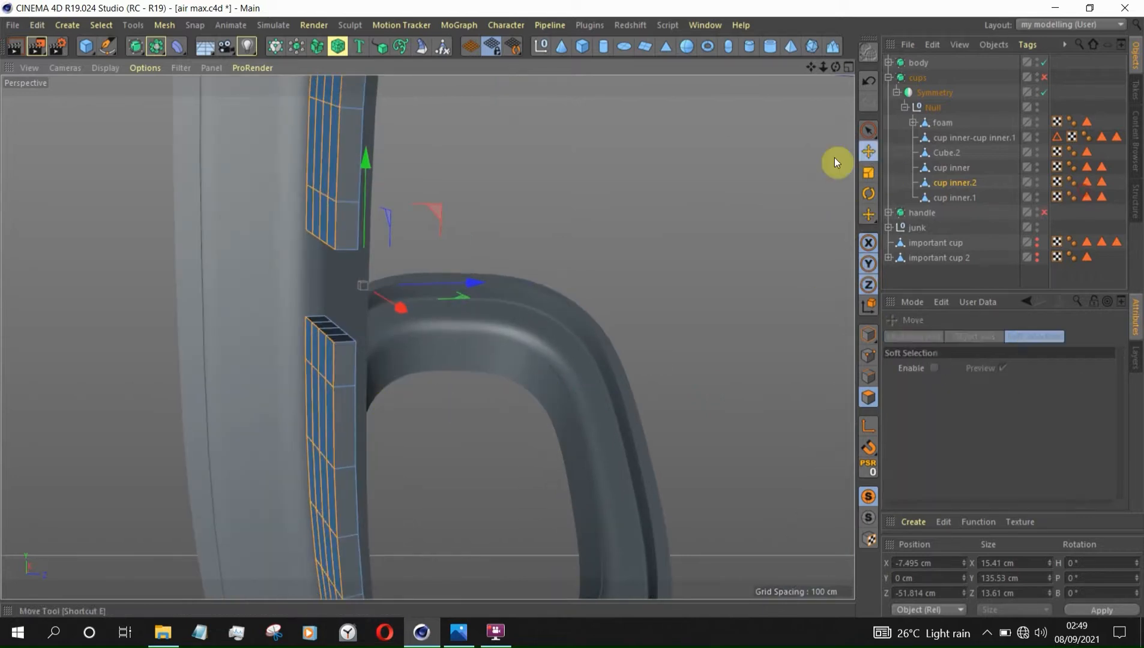
shift+double_click(355, 232)
shift+double_click(339, 362)
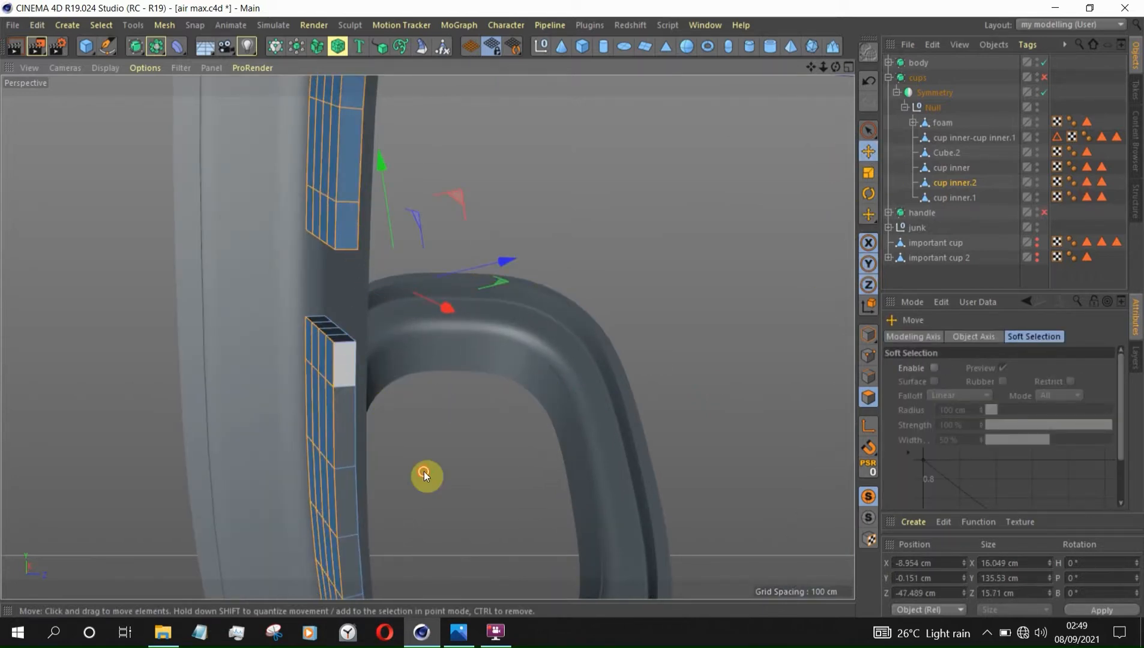
alt+drag(380, 395, 312, 266)
Step: Set the move handle's orientation to Axis and shift the selected strips about 1.4 cm along Z toward the cup opening
alt+drag(234, 287, 328, 328)
right_click(234, 235)
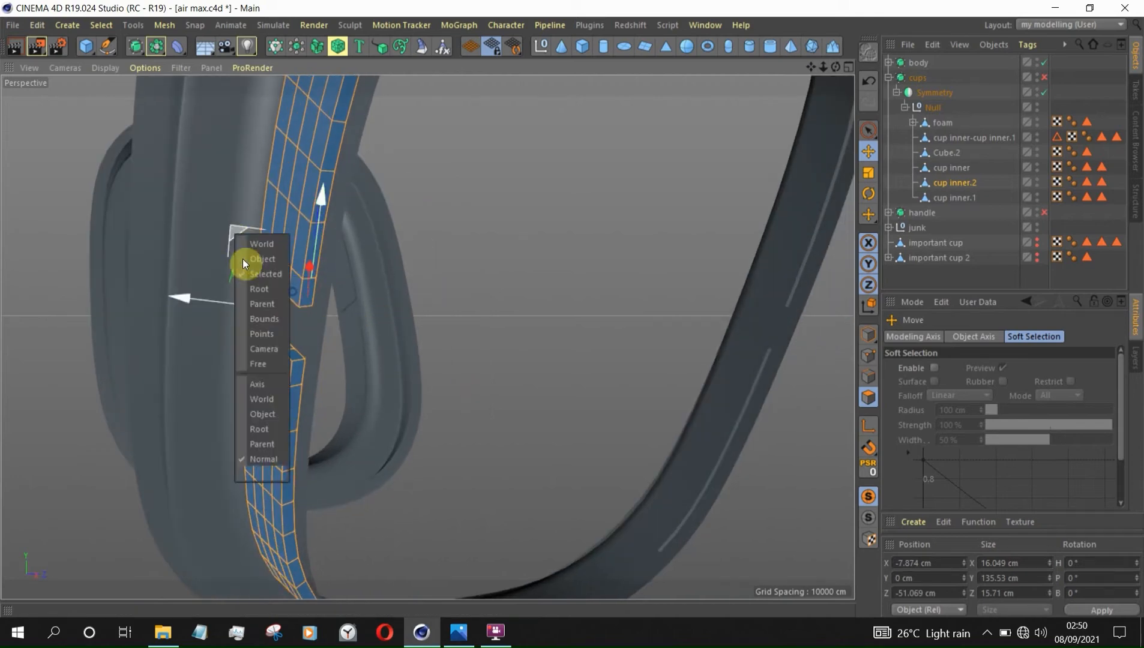
click(268, 388)
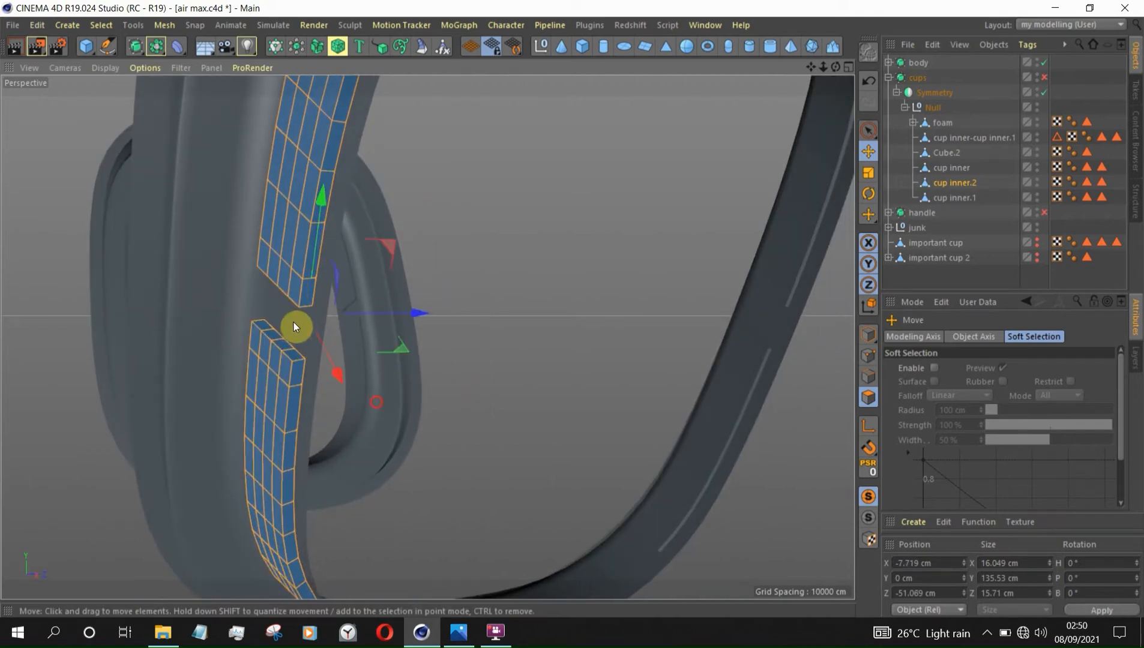
mouse_move(293, 323)
alt+mouse_down()
mouse_move(243, 331)
mouse_move(190, 315)
mouse_move(134, 336)
mouse_move(117, 389)
mouse_move(159, 403)
mouse_move(215, 392)
mouse_move(274, 323)
alt+mouse_up()
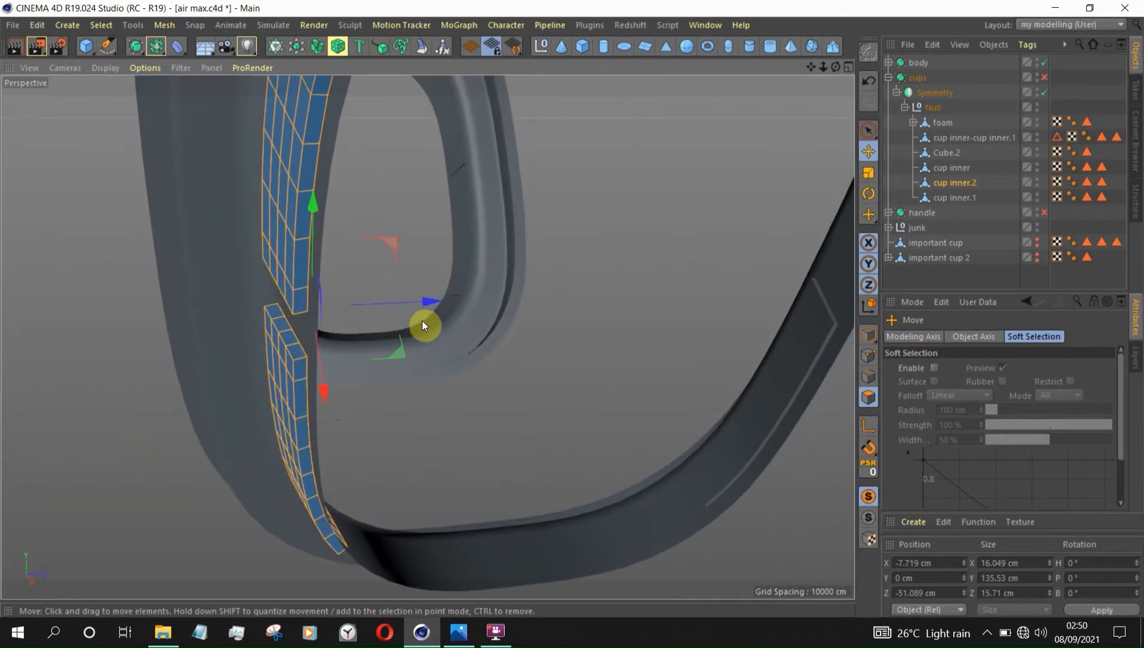
alt+drag(409, 352, 457, 314)
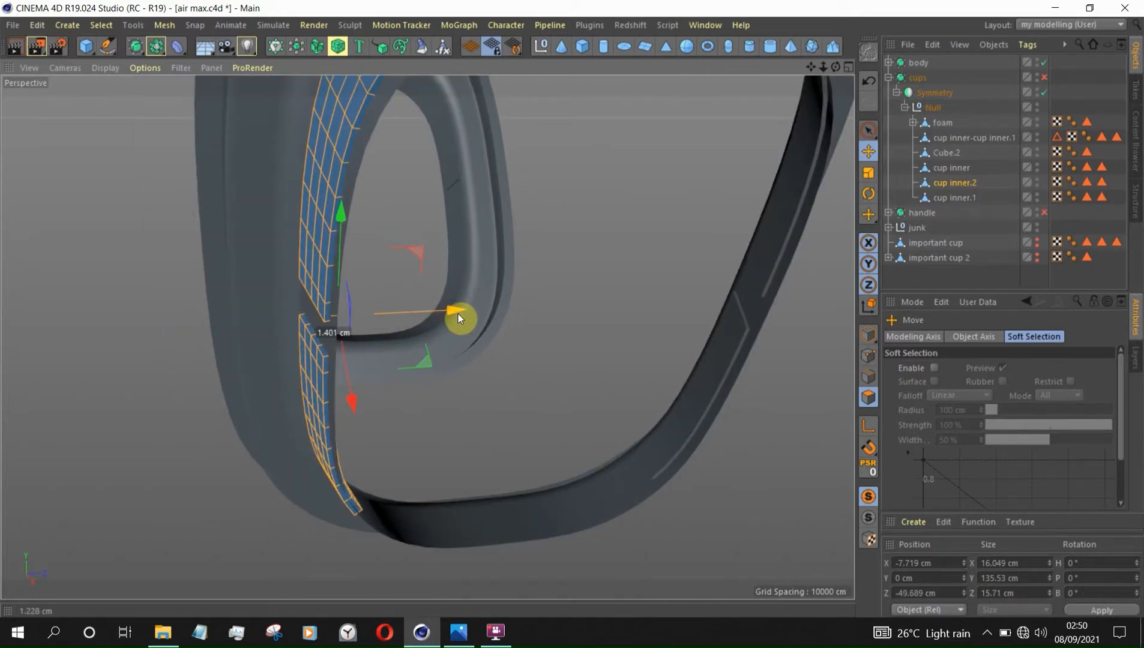
alt+drag(336, 521, 328, 456)
Step: Select the grid patch on the lower short side of cup inner and split it into a separate object
alt+drag(462, 441, 921, 258)
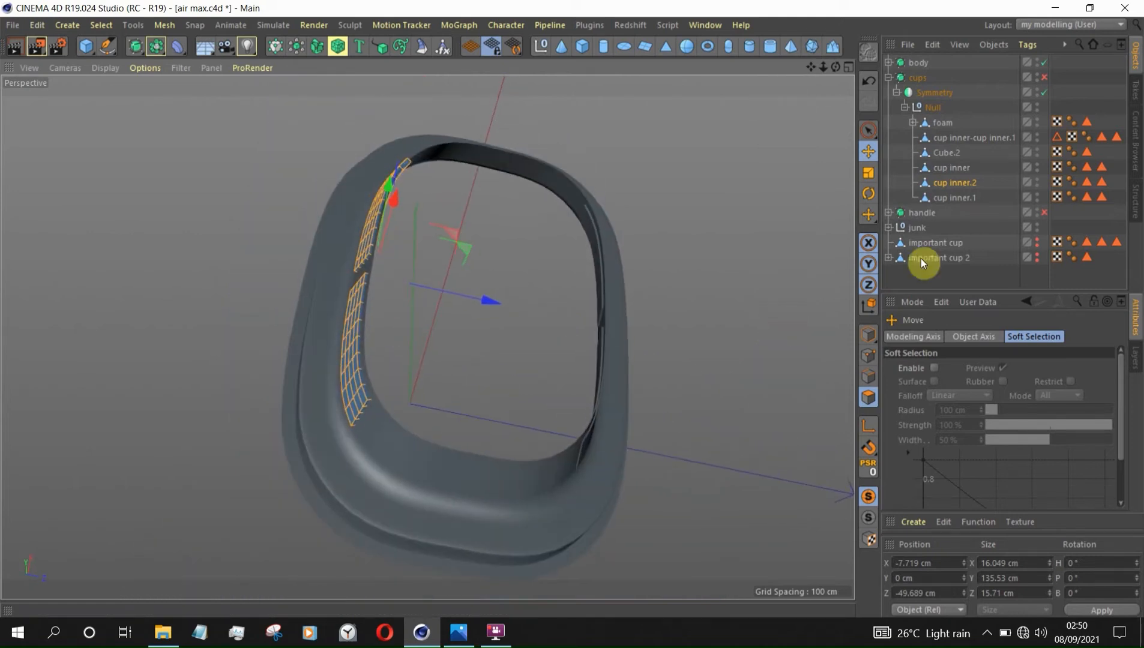
click(952, 168)
scroll(511, 487, up, 1)
double_click(512, 488)
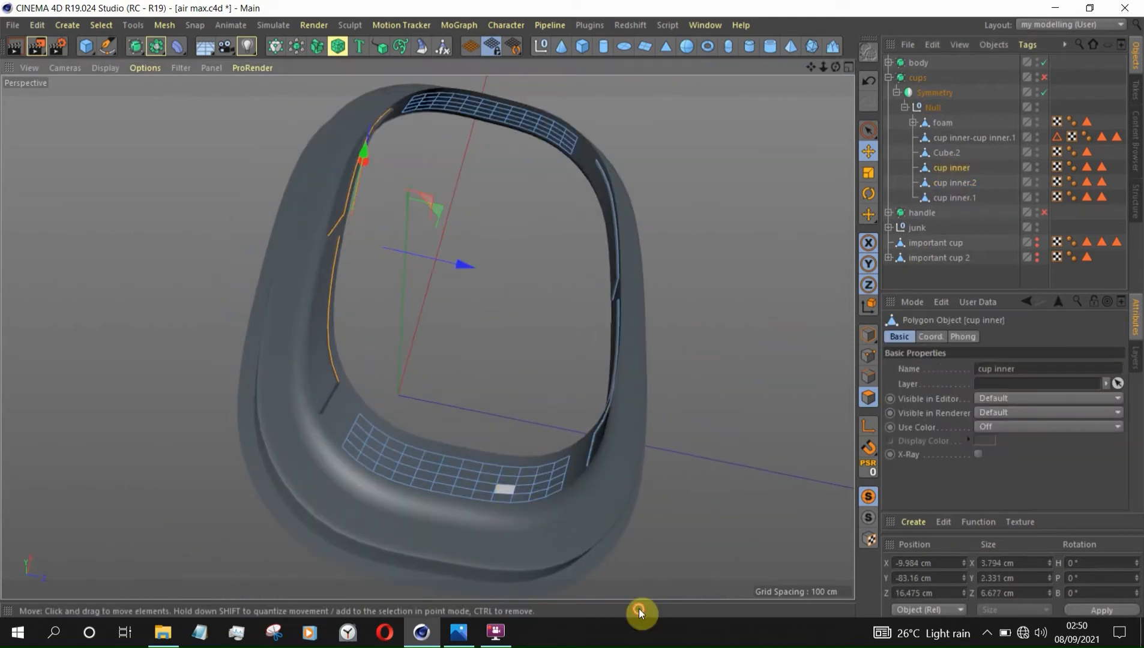
right_click(548, 483)
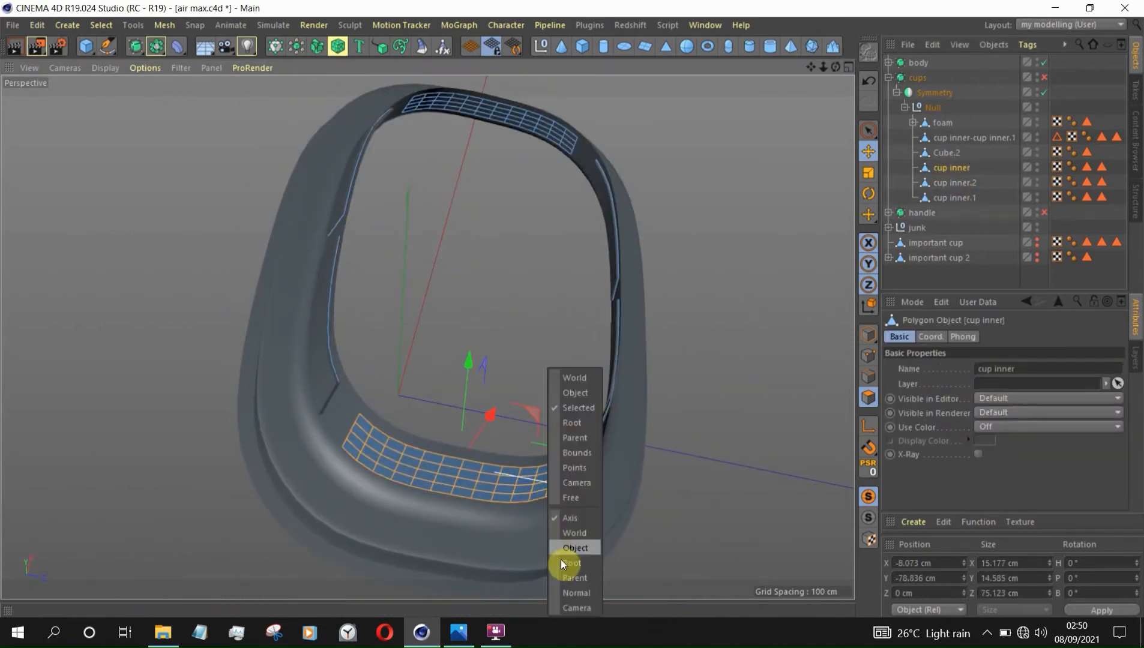
key(Escape)
right_click(490, 489)
click(522, 543)
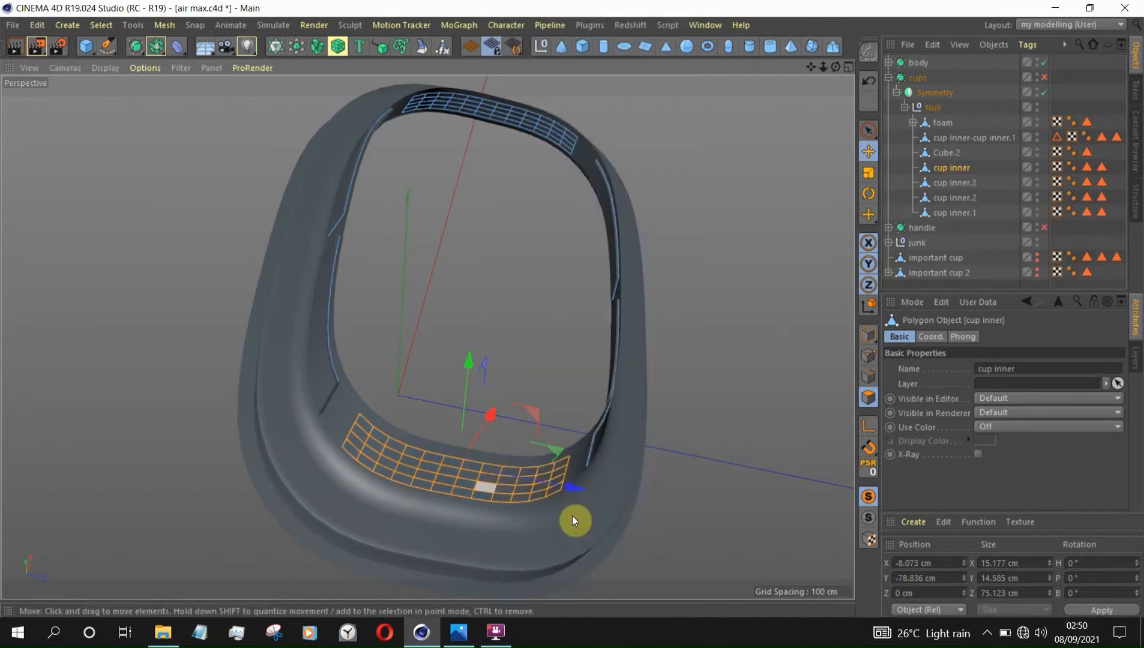
Step: Select the grid patch of cup inner.3 and extrude it with an offset of about -2.8 cm
click(954, 183)
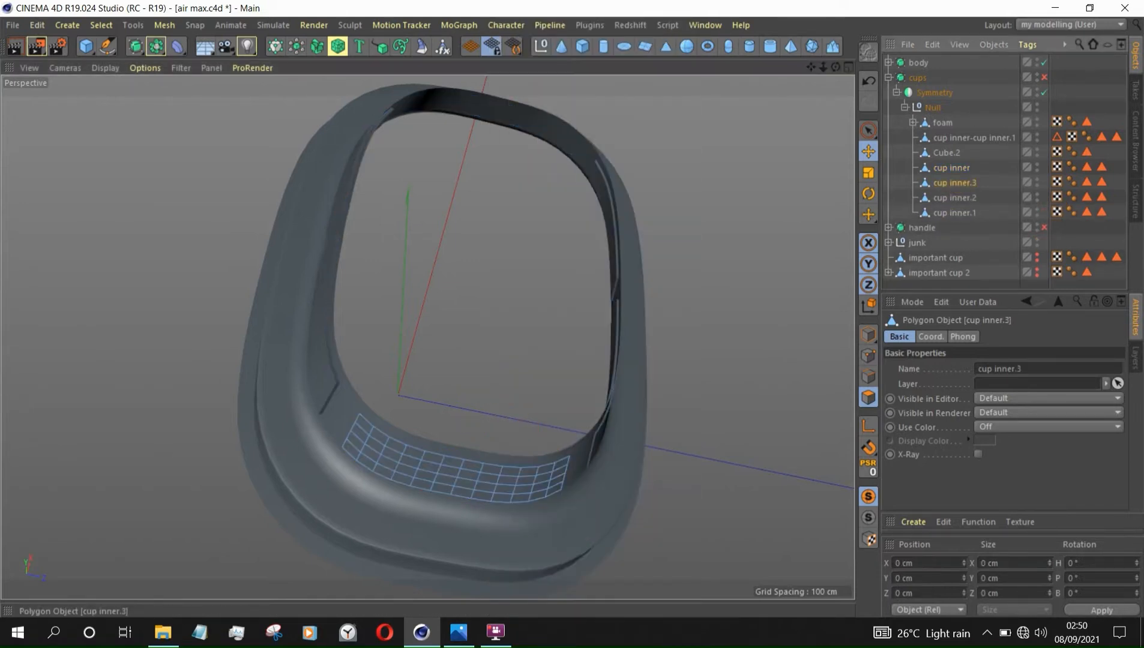
double_click(531, 476)
alt+drag(544, 520, 581, 547)
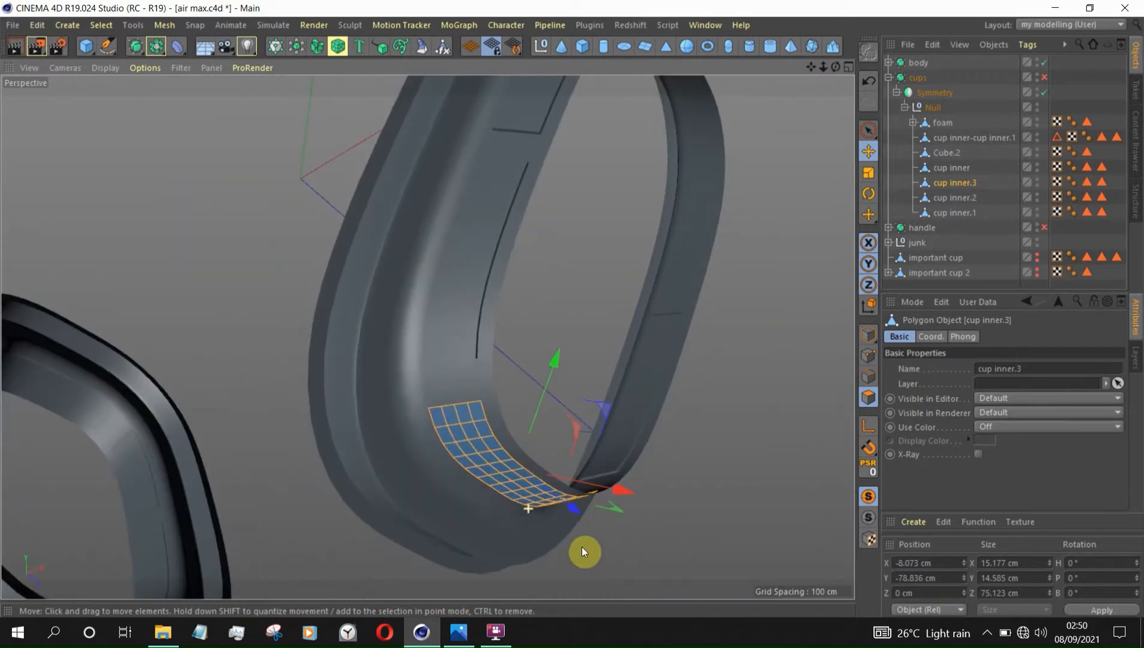
scroll(514, 467, up, 3)
right_click(513, 465)
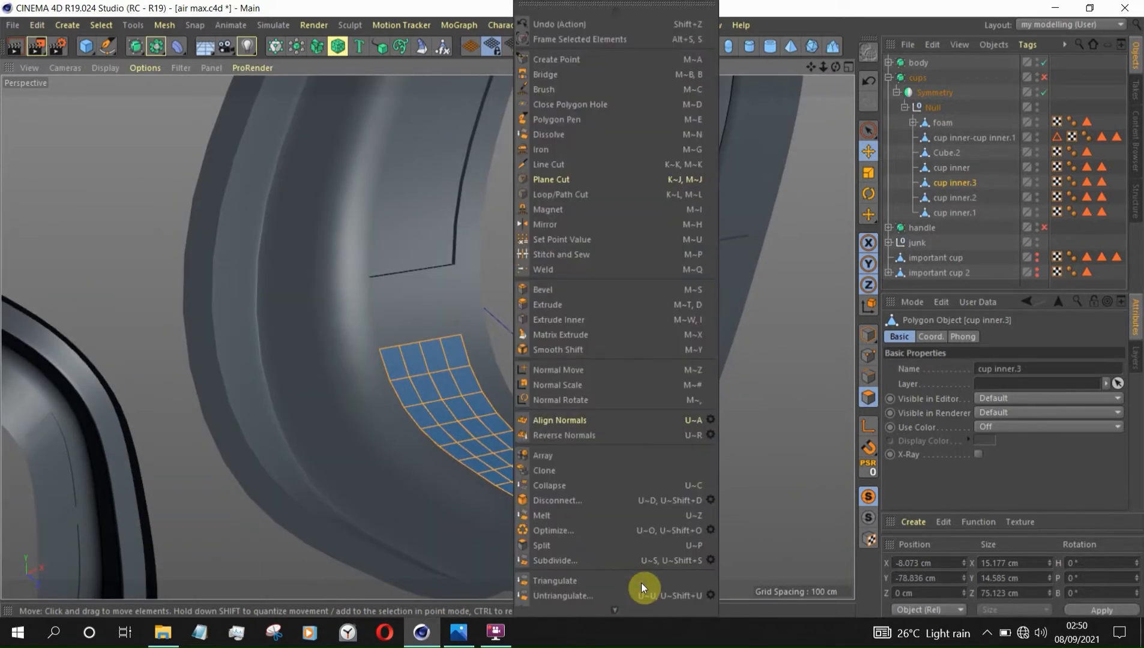
click(564, 306)
drag(472, 396, 499, 419)
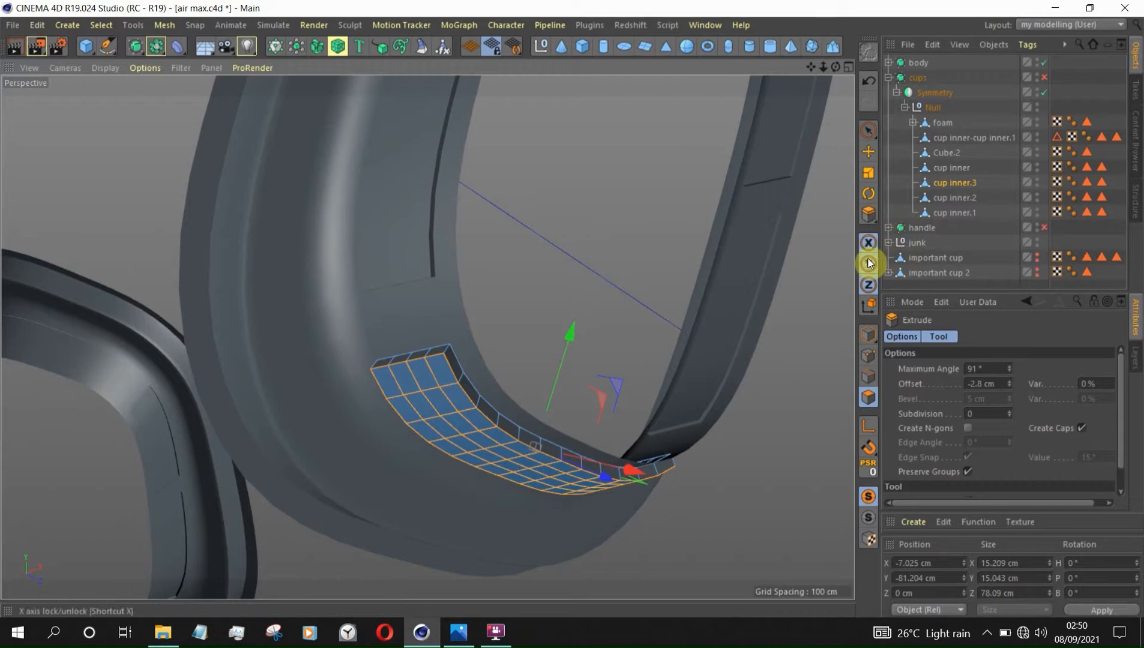
Step: Switch to the Move tool, select all polygons of cup inner.3 and check the ear cushion reference photo in Photos
key(e)
click(471, 391)
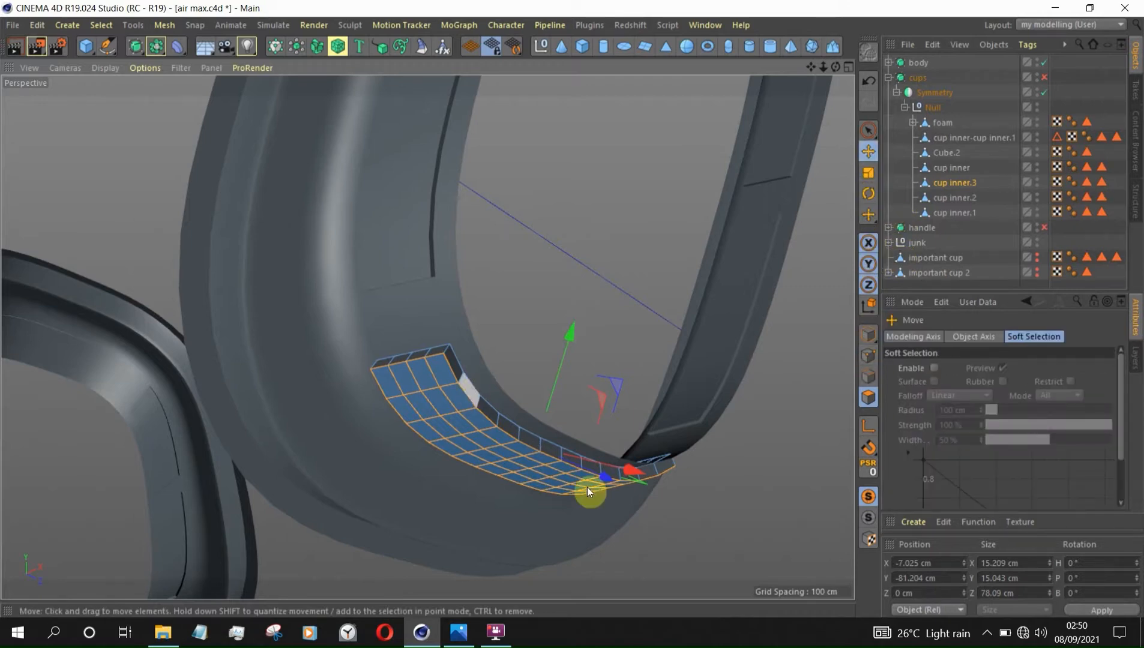
key(ctrl+a)
alt+drag(518, 408, 467, 515)
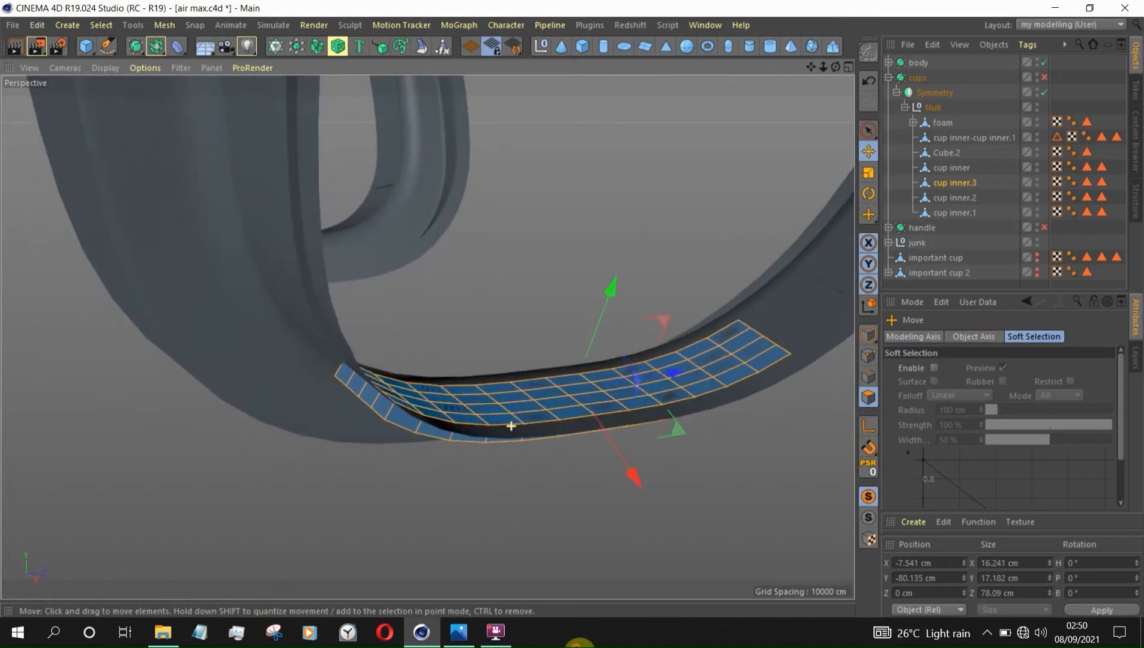
click(458, 631)
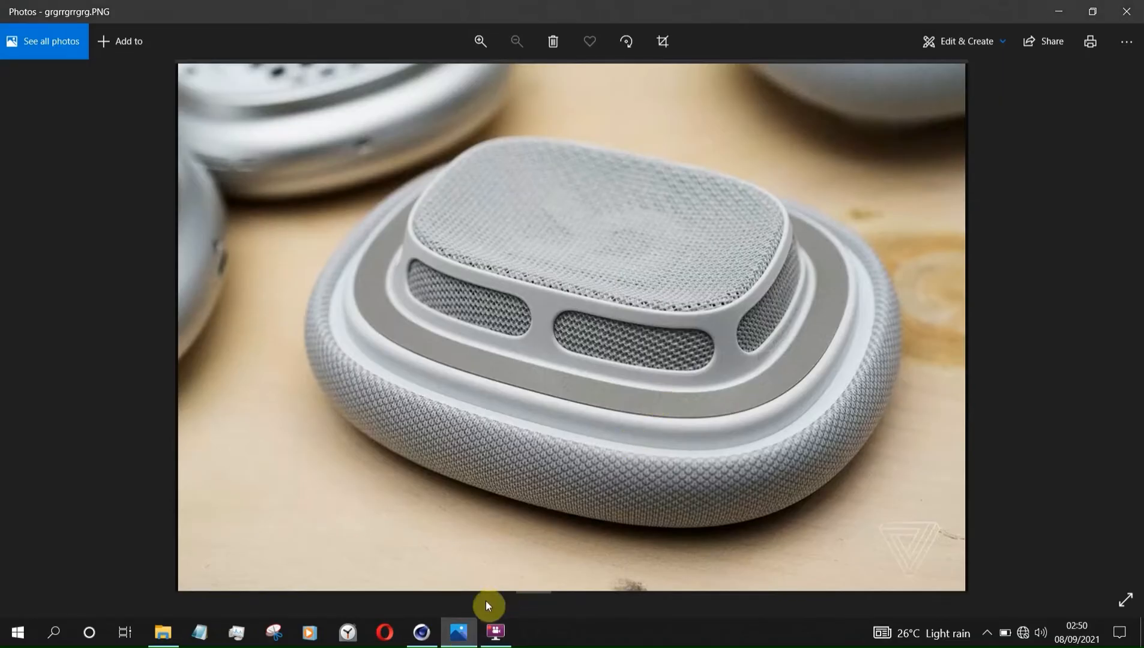
click(461, 631)
Step: Set the move handle's orientation to Normal and shift the selected cup inner.3 strip about 1 cm along Z toward the cup opening
alt+drag(574, 342, 593, 286)
alt+drag(426, 334, 624, 372)
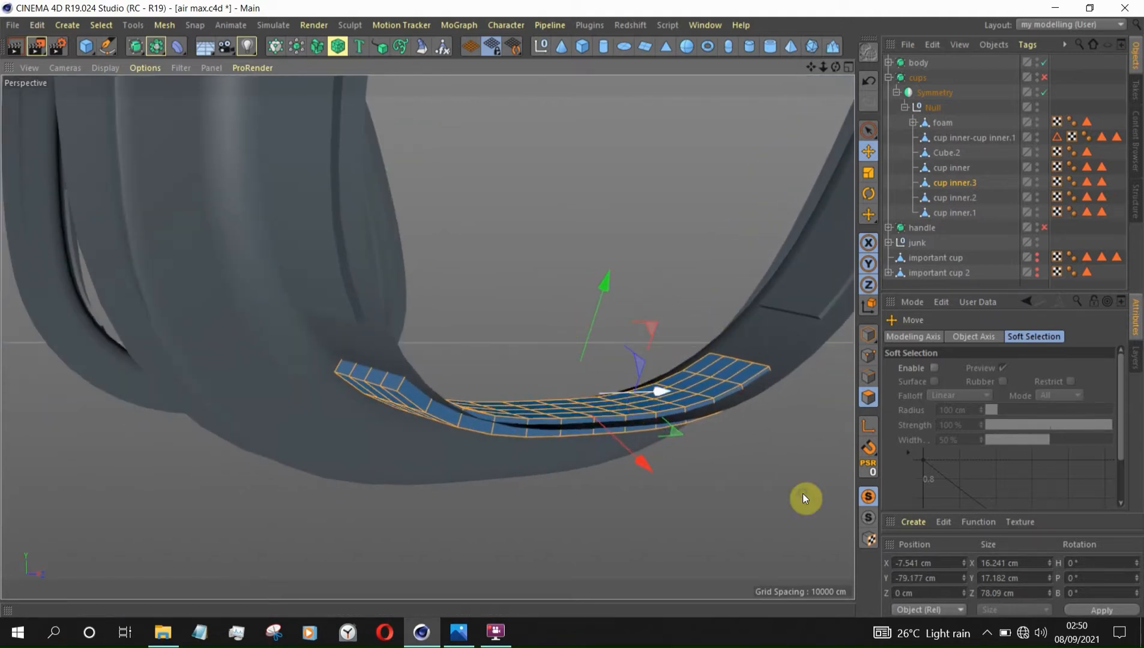
right_click(637, 372)
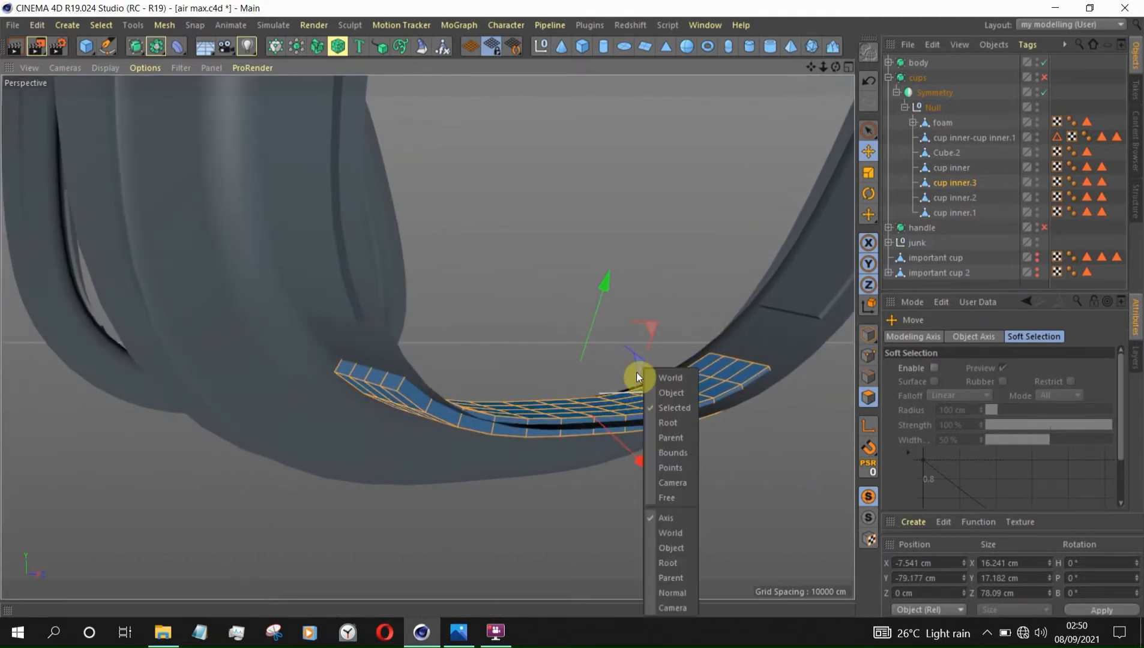
click(672, 595)
alt+drag(667, 560, 612, 306)
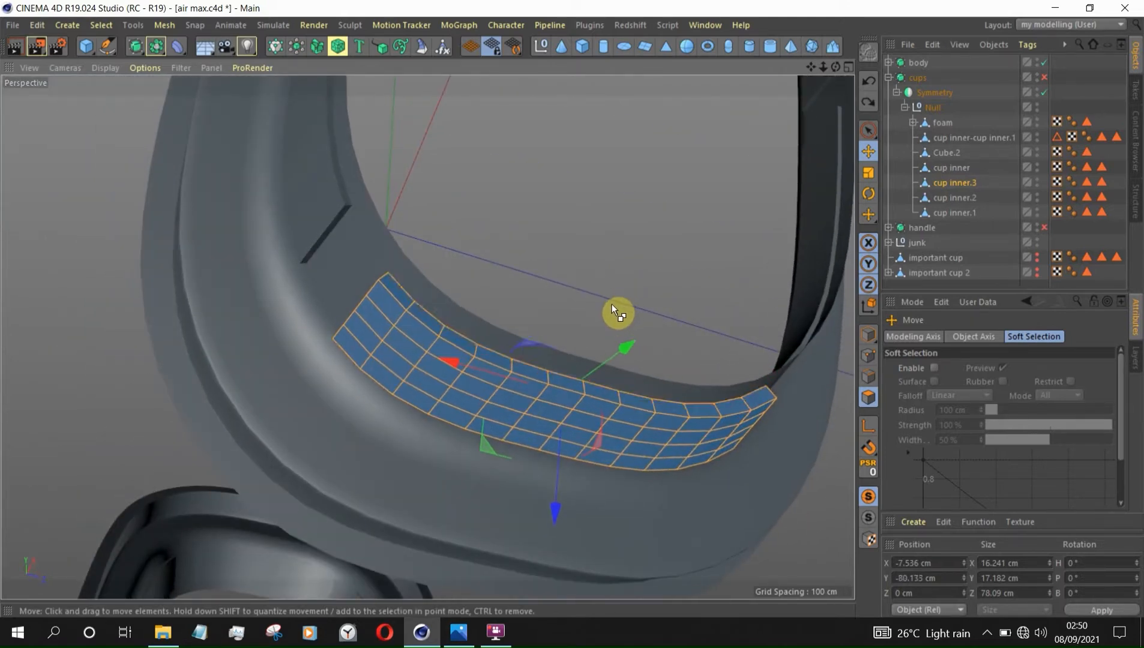
drag(557, 510, 557, 507)
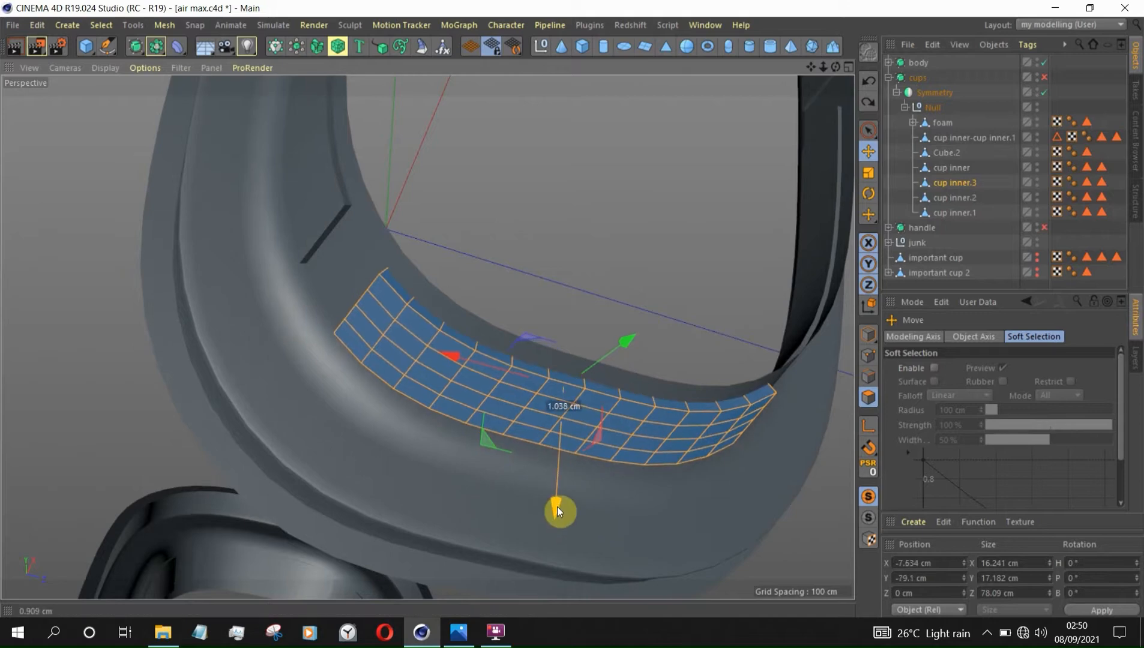
alt+drag(665, 522, 744, 306)
click(744, 307)
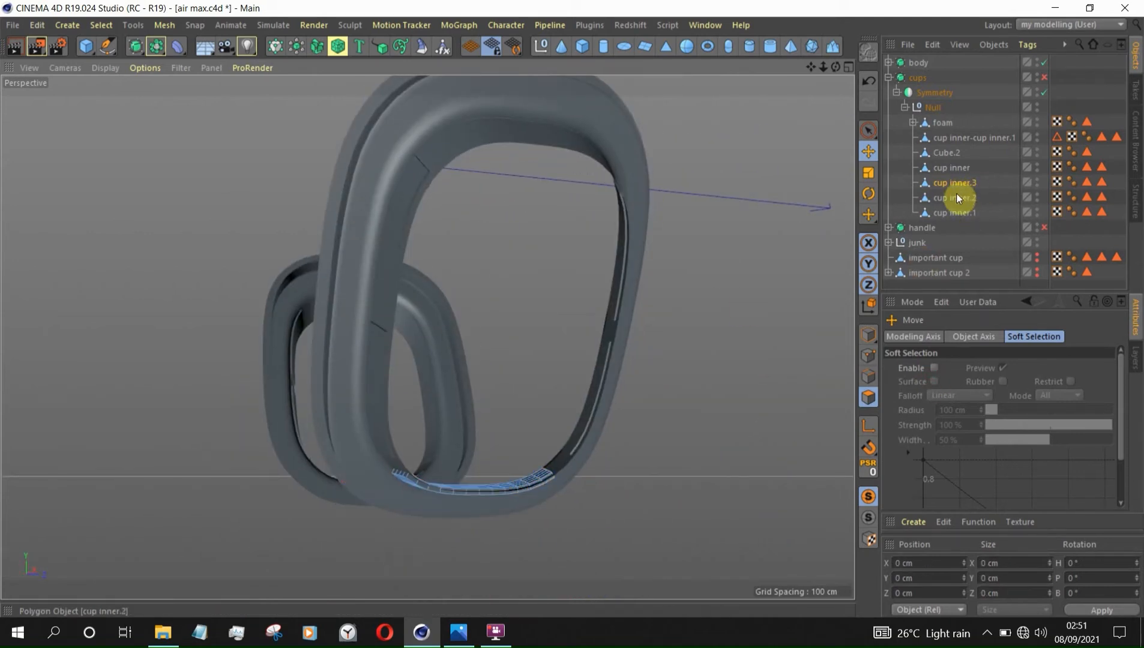
Step: Hide the original cup inner object in the editor and renderer and move it into the junk group
click(956, 197)
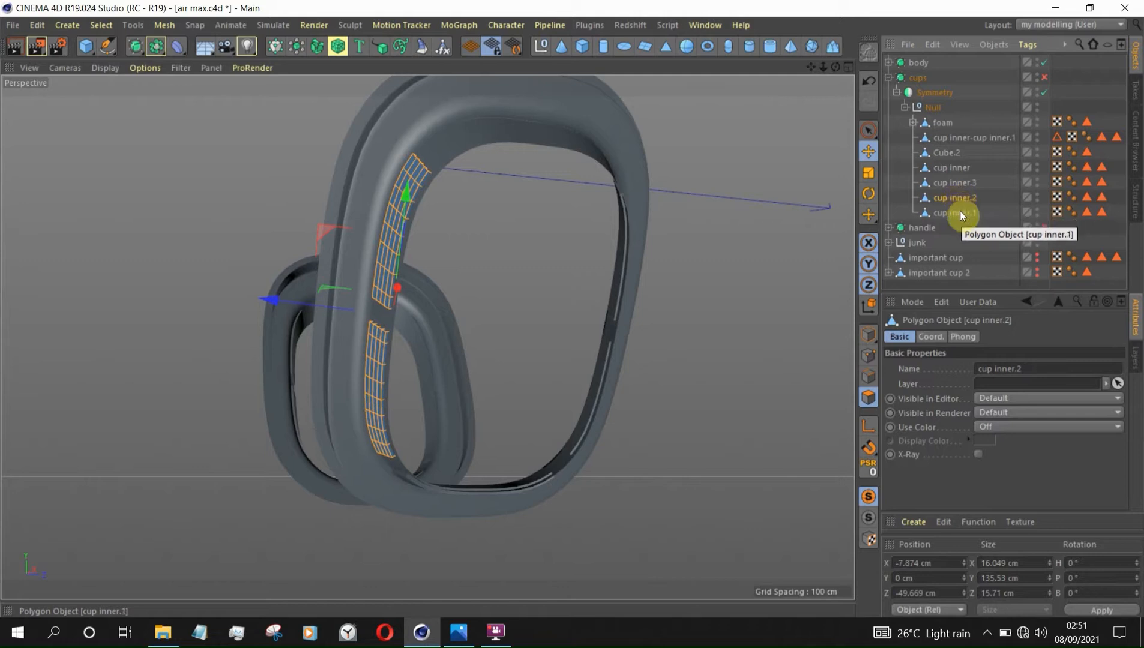
click(960, 213)
click(952, 168)
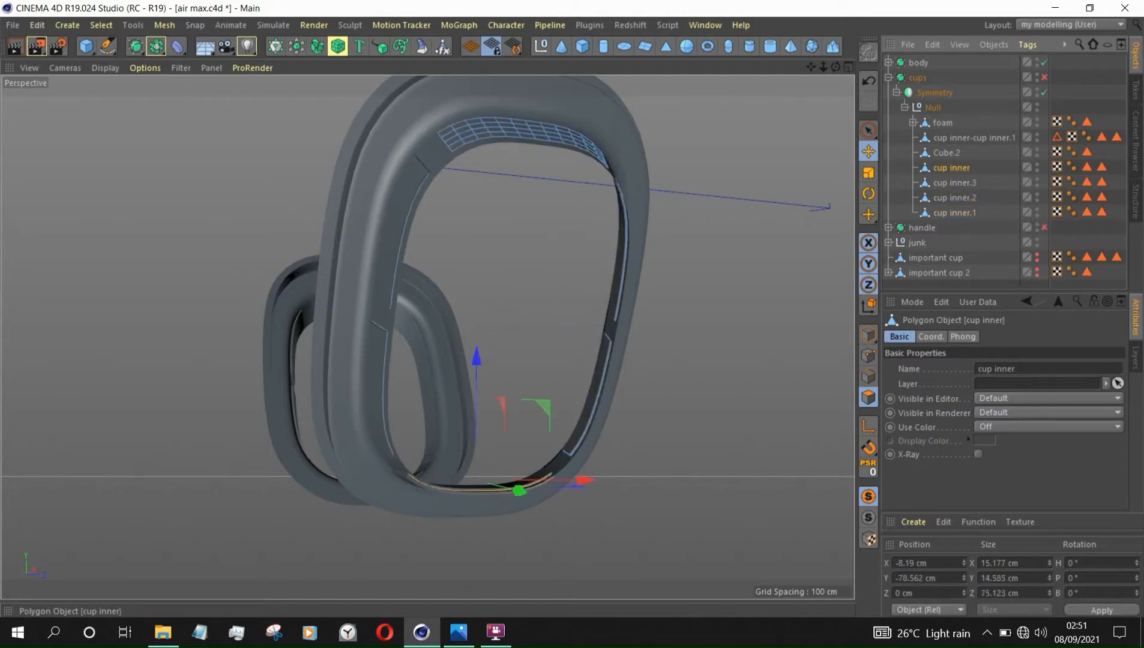
drag(954, 170, 960, 218)
alt+double_click(1037, 213)
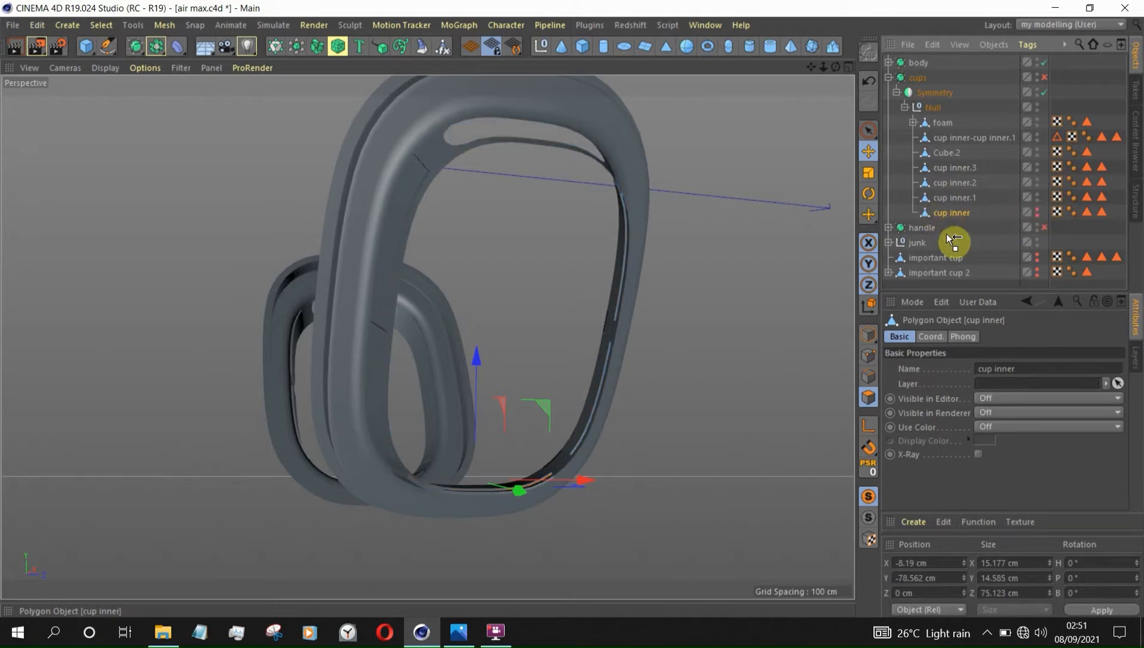
drag(955, 240, 950, 246)
click(954, 197)
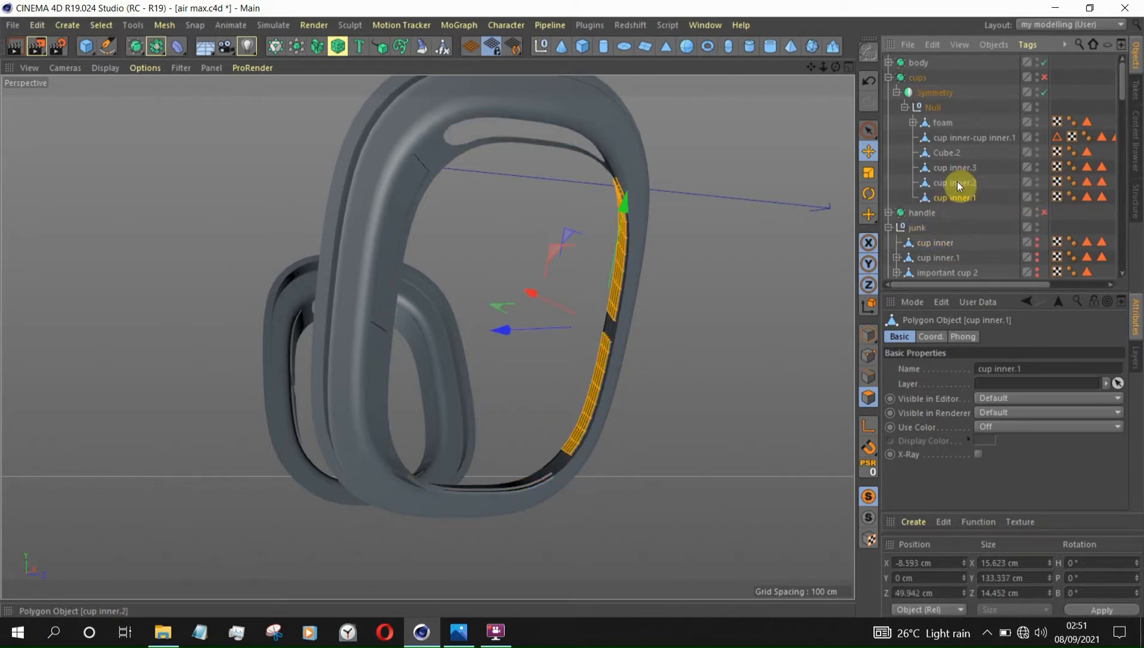
click(946, 152)
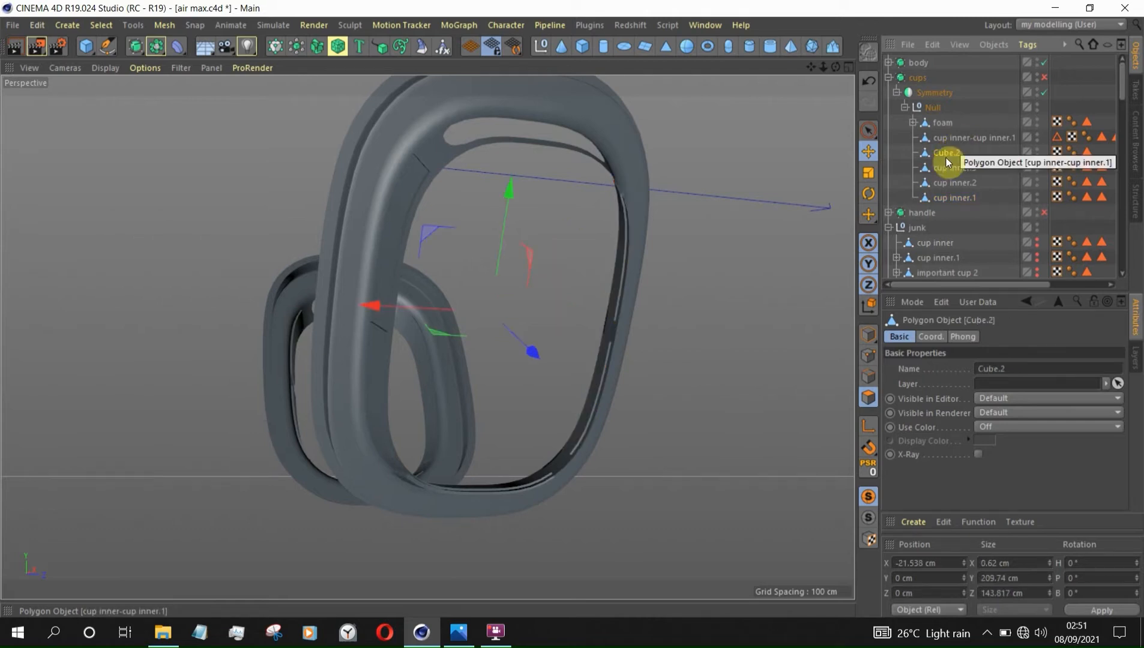
drag(538, 367, 627, 517)
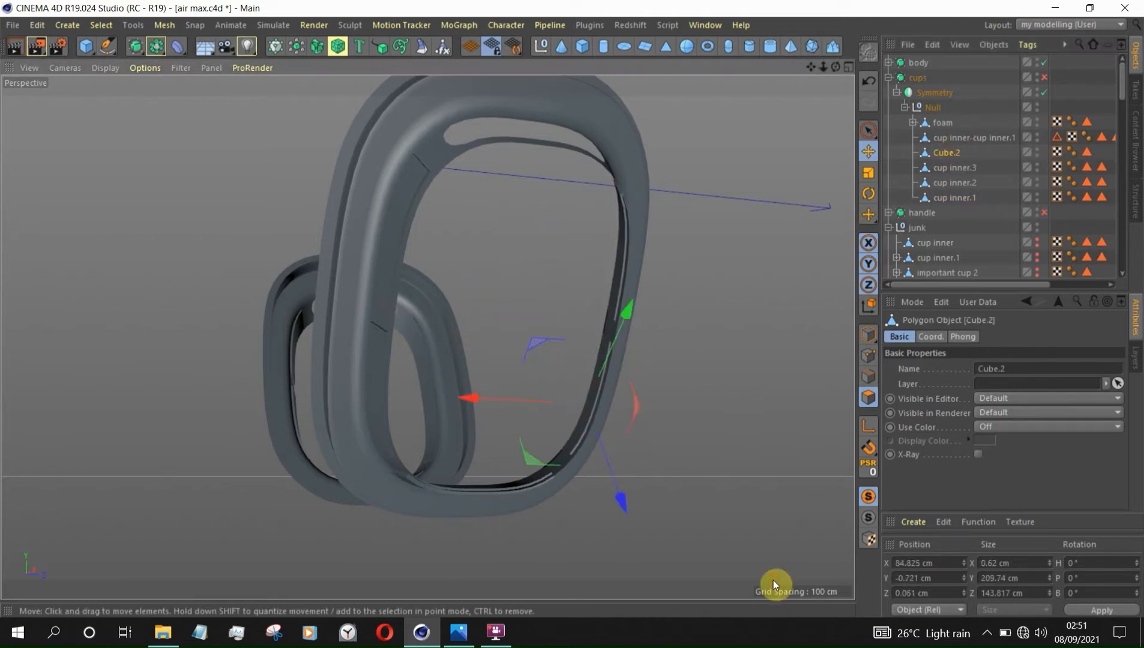
key(ctrl+z)
scroll(701, 388, down, 2)
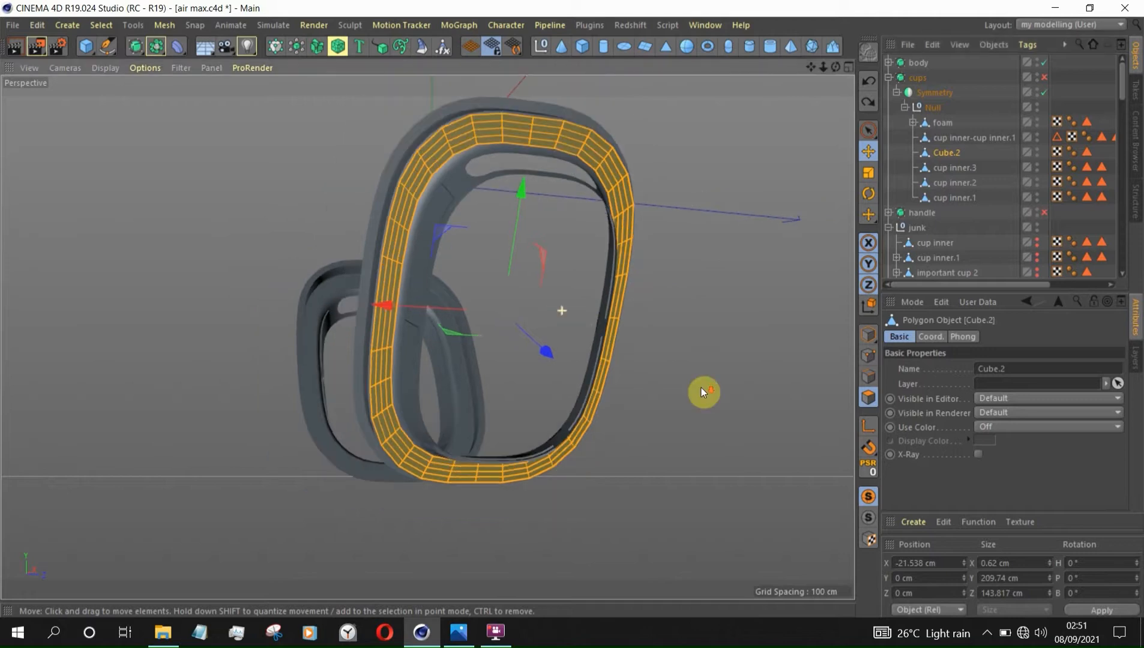
Step: Reorder the hierarchy so that cup inner-cup inner.1 sits below Cube.2 and directly above cup inner.3
click(963, 168)
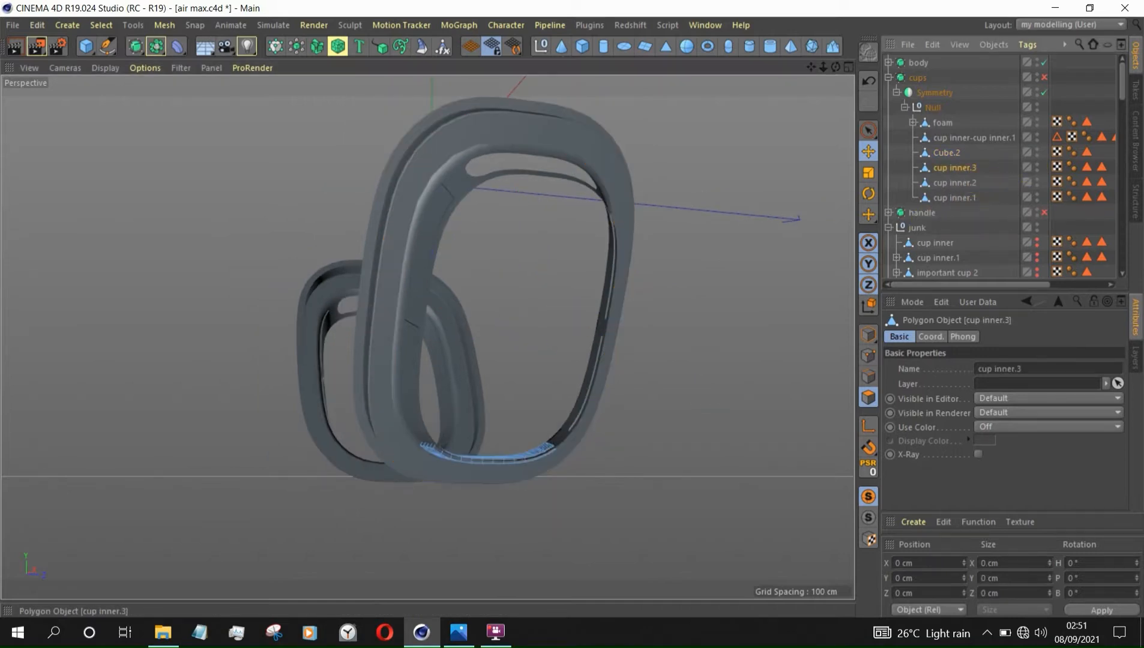
click(963, 182)
drag(971, 137, 970, 165)
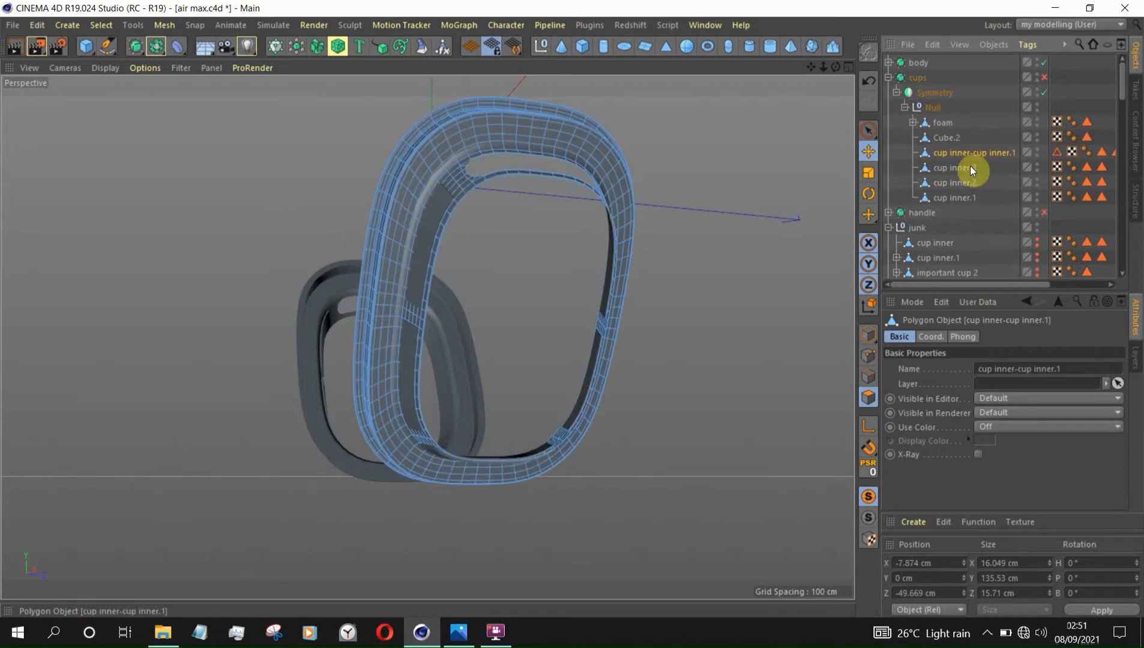
Step: Add a Boole object and nest cup inner-cup inner.1, followed by cup inner.3, cup inner.2 and cup inner.1, inside it
click(137, 48)
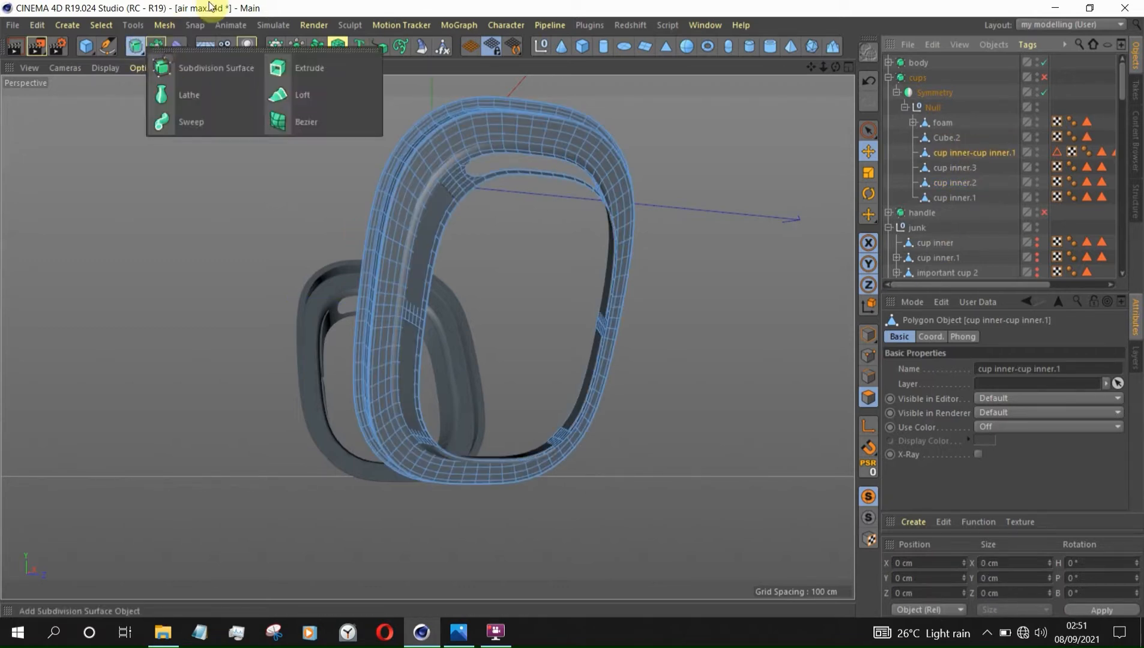
click(170, 53)
drag(196, 64, 461, 68)
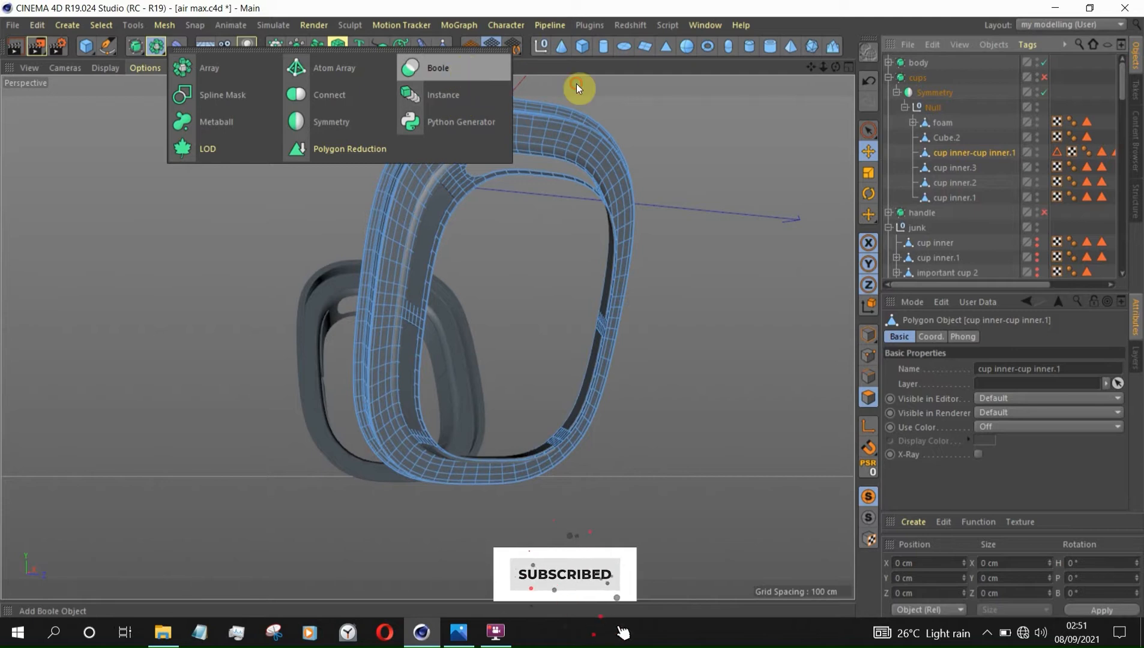
drag(914, 64, 960, 202)
alt+drag(648, 233, 674, 214)
click(998, 156)
scroll(650, 305, up, 5)
alt+drag(847, 280, 786, 278)
alt+drag(382, 212, 503, 96)
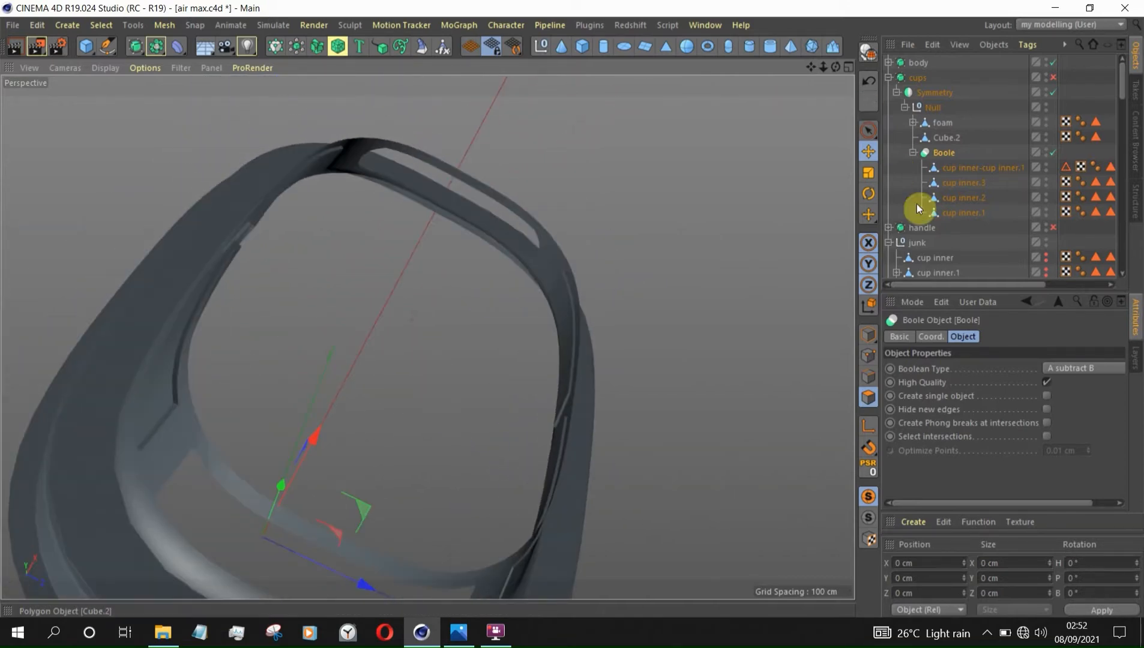
Step: Combine cup inner.3, cup inner.2 and cup inner.1 inside the Boole into a single object, deleting the originals
click(958, 213)
scroll(719, 225, down, 3)
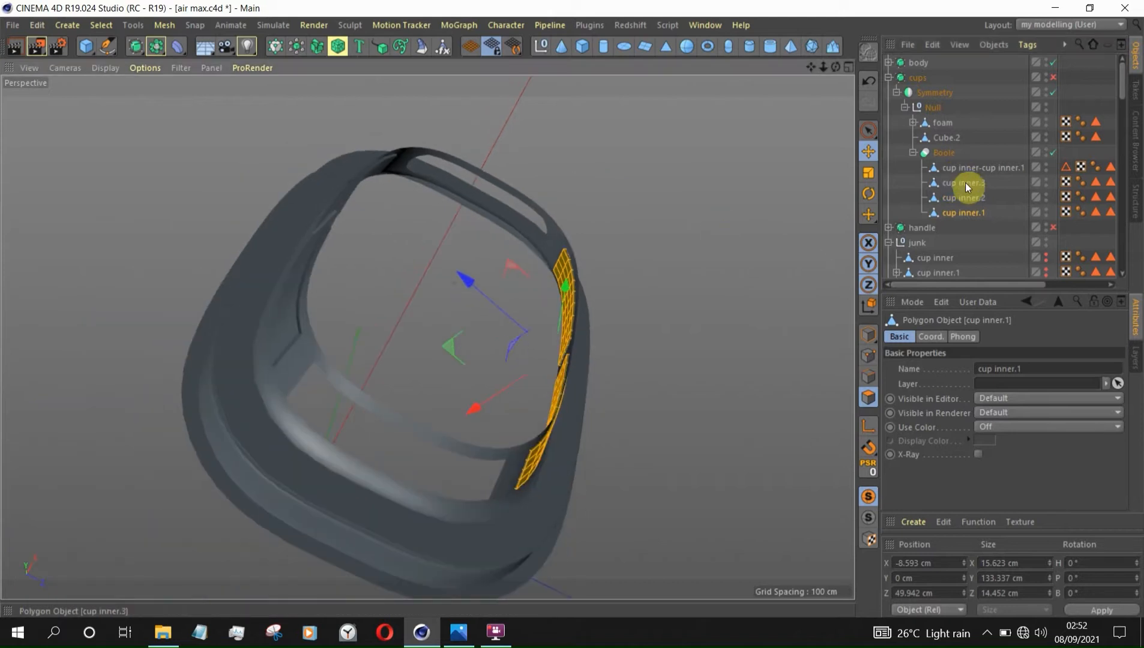
click(966, 183)
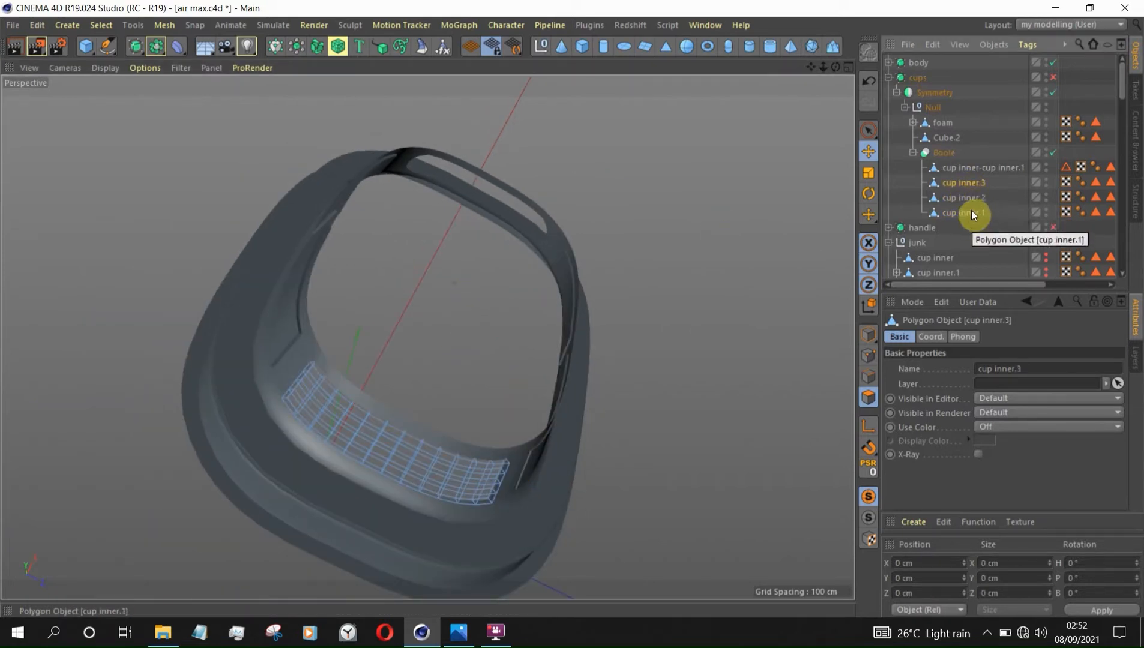
shift+click(972, 211)
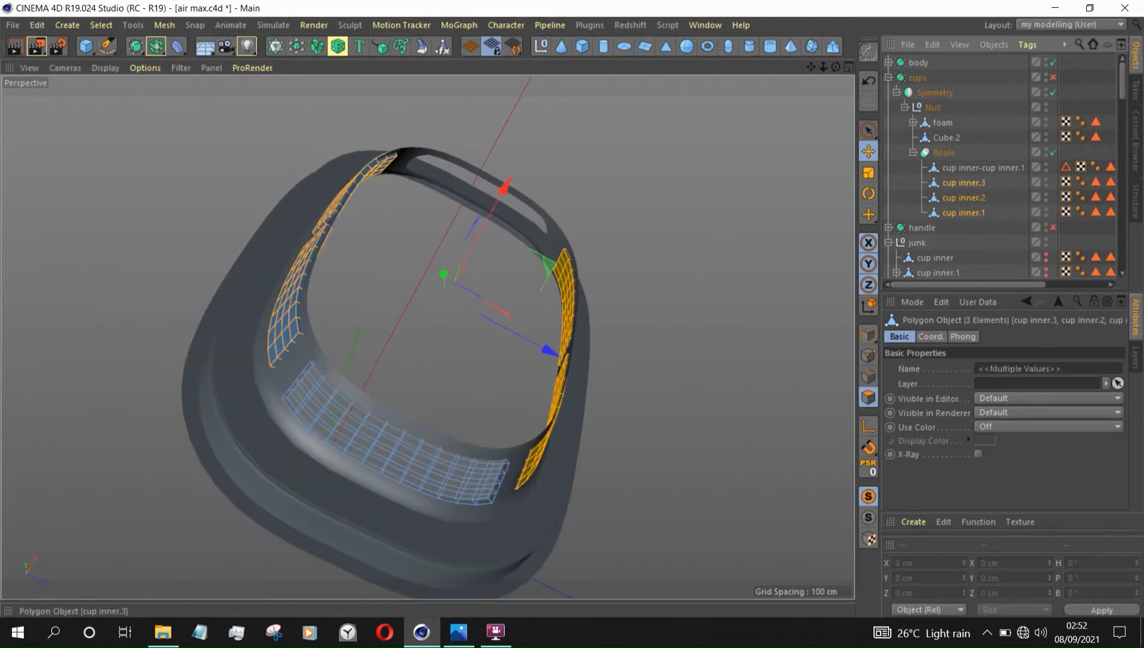
right_click(970, 211)
click(861, 436)
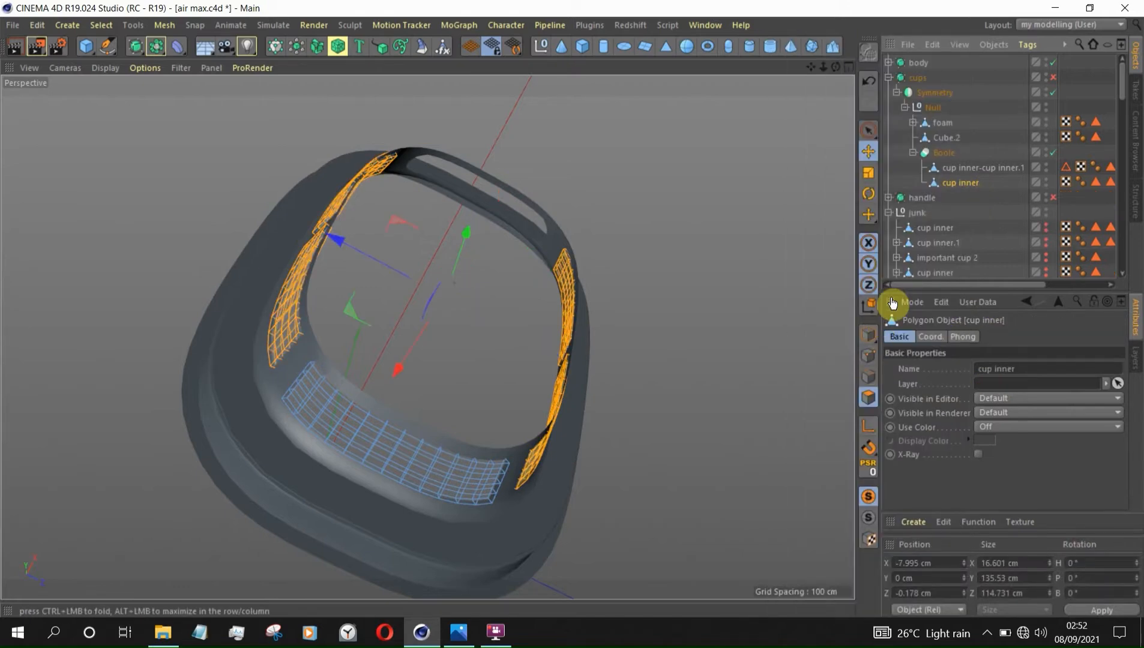
Step: Switch cup inner to edge editing and select the three pairs of lengthwise edge loops on one side's strip farther from the slot opening
alt+drag(711, 438, 512, 364)
click(724, 204)
scroll(517, 236, up, 3)
alt+drag(513, 211, 479, 201)
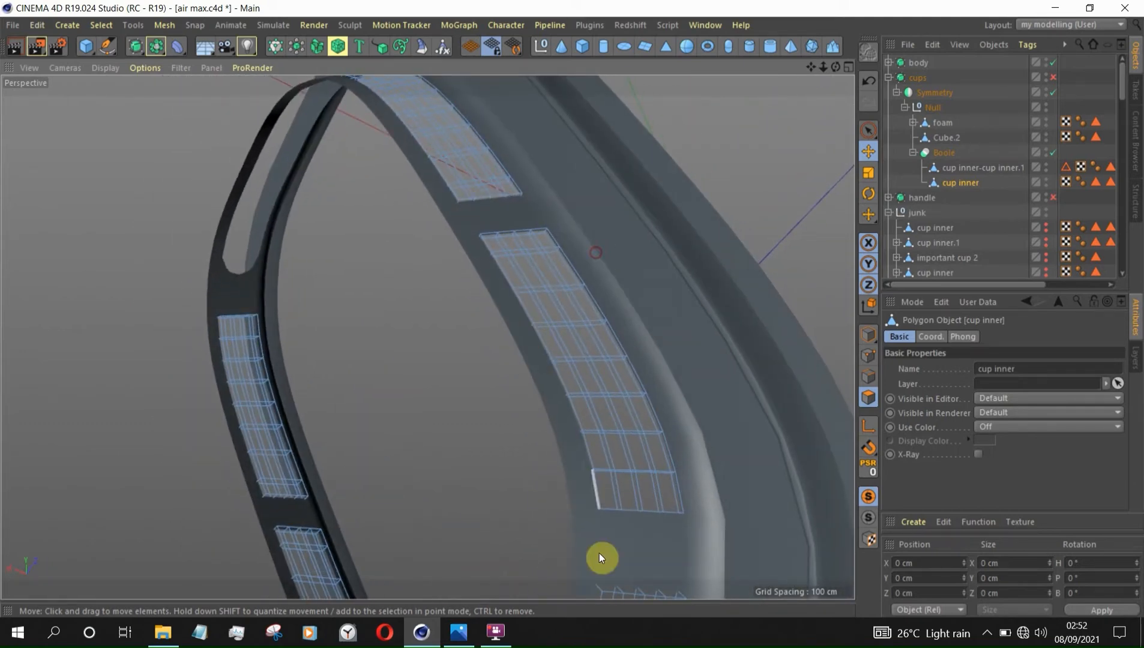
scroll(600, 556, up, 4)
alt+drag(587, 457, 573, 396)
click(869, 369)
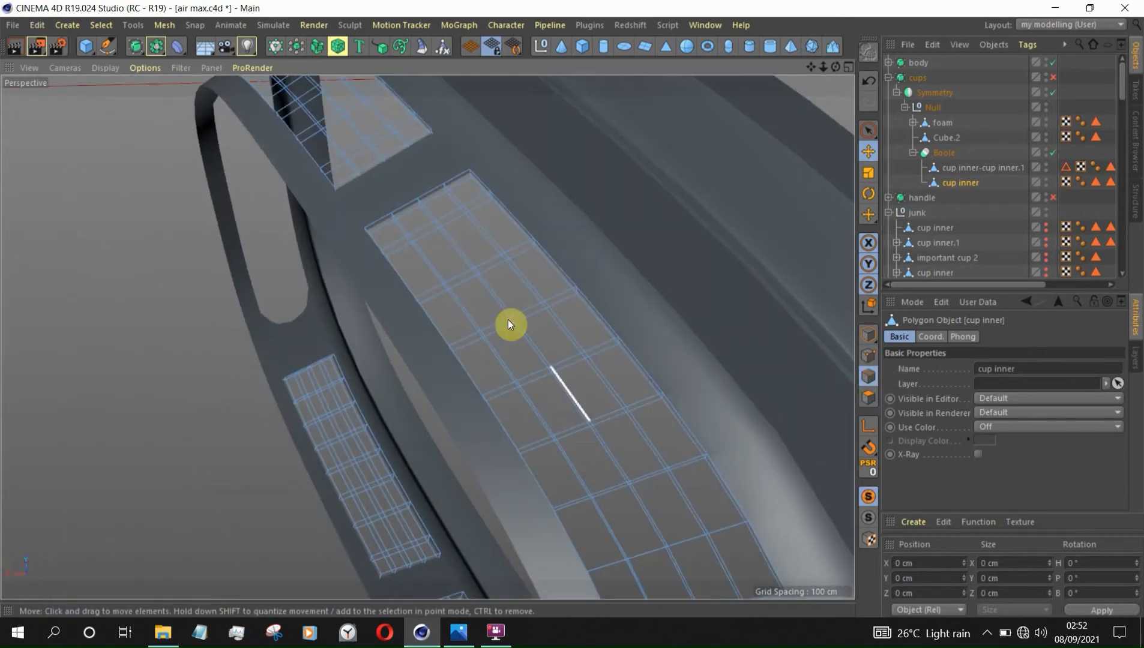
scroll(642, 403, down, 3)
alt+drag(594, 524, 584, 454)
double_click(582, 455)
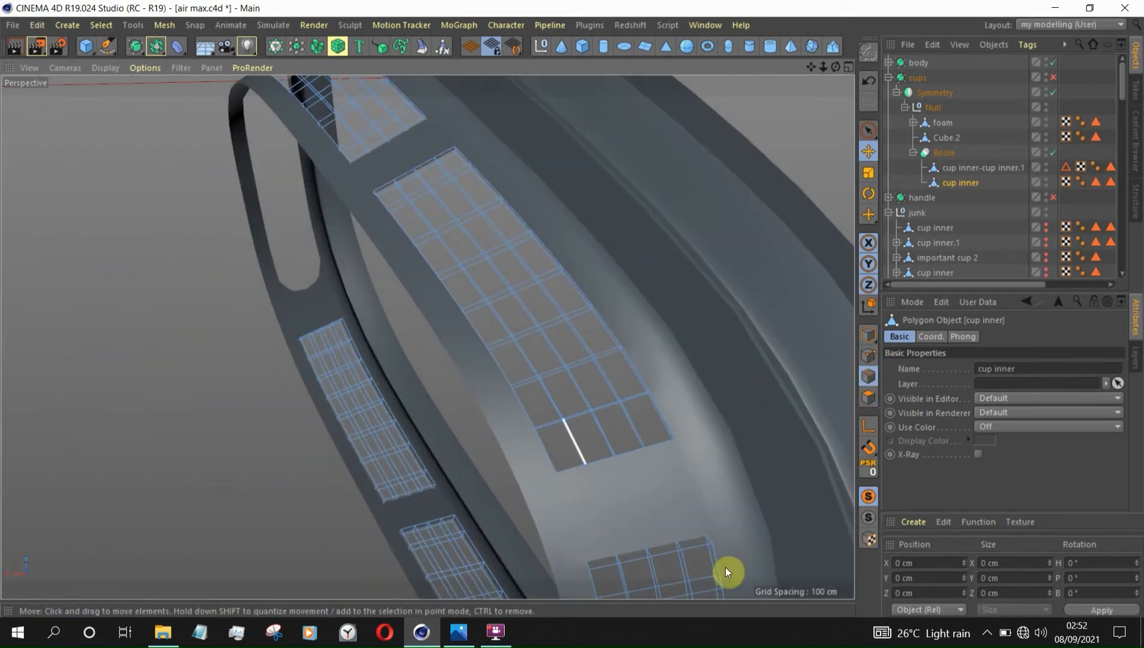
shift+double_click(608, 440)
shift+double_click(635, 427)
Step: Add the three pairs of lengthwise edge loops on the neighbouring strip nearest the slot opening to the selection
alt+right_drag(500, 357, 420, 240)
alt+right_drag(419, 212, 407, 261)
shift+double_click(407, 264)
shift+double_click(435, 245)
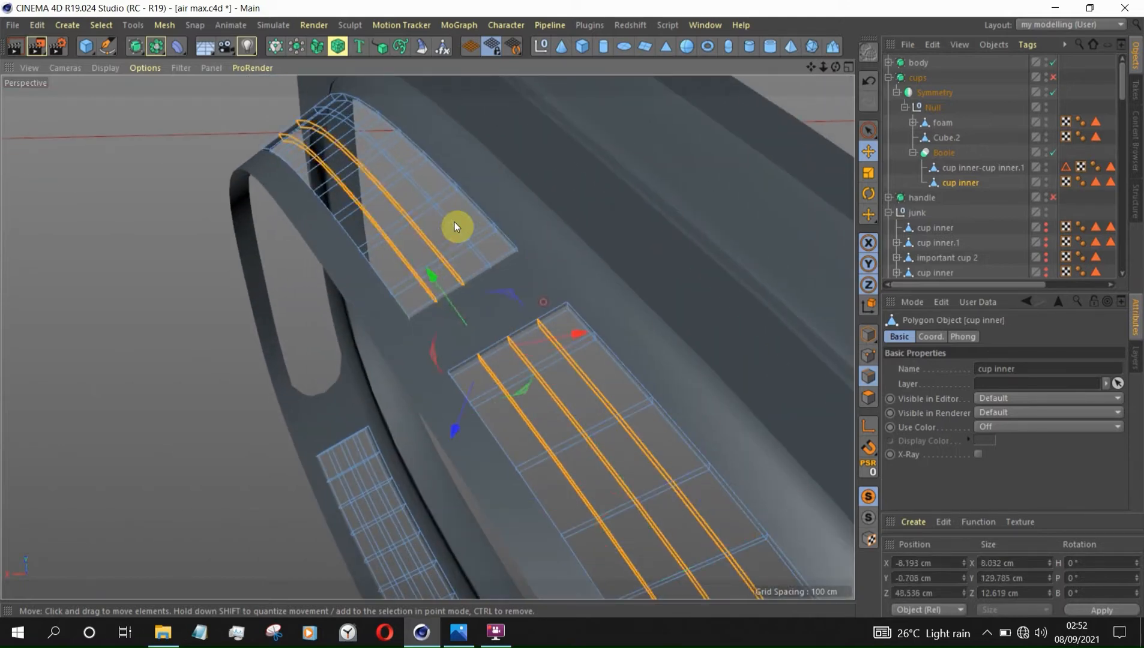
shift+double_click(455, 227)
Step: Extend the edge selection with the three pairs of lengthwise loops on the curved end strip opposite the slot opening
alt+right_drag(494, 198, 524, 383)
alt+drag(523, 383, 551, 353)
alt+right_drag(551, 352, 566, 212)
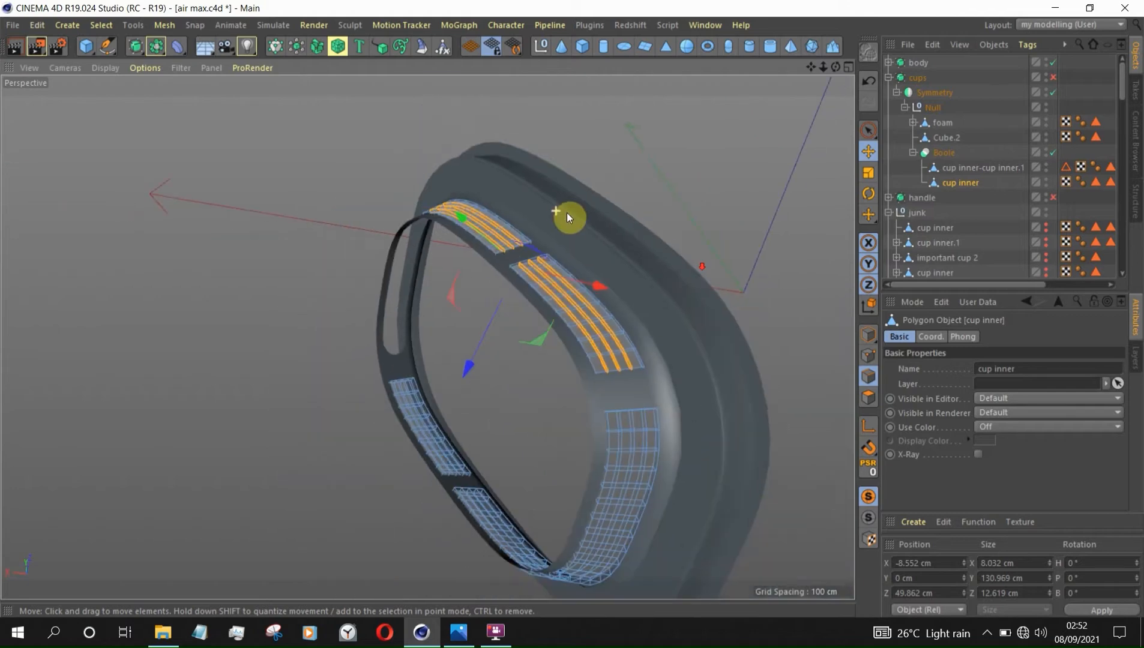
alt+right_drag(620, 472, 615, 431)
shift+double_click(626, 408)
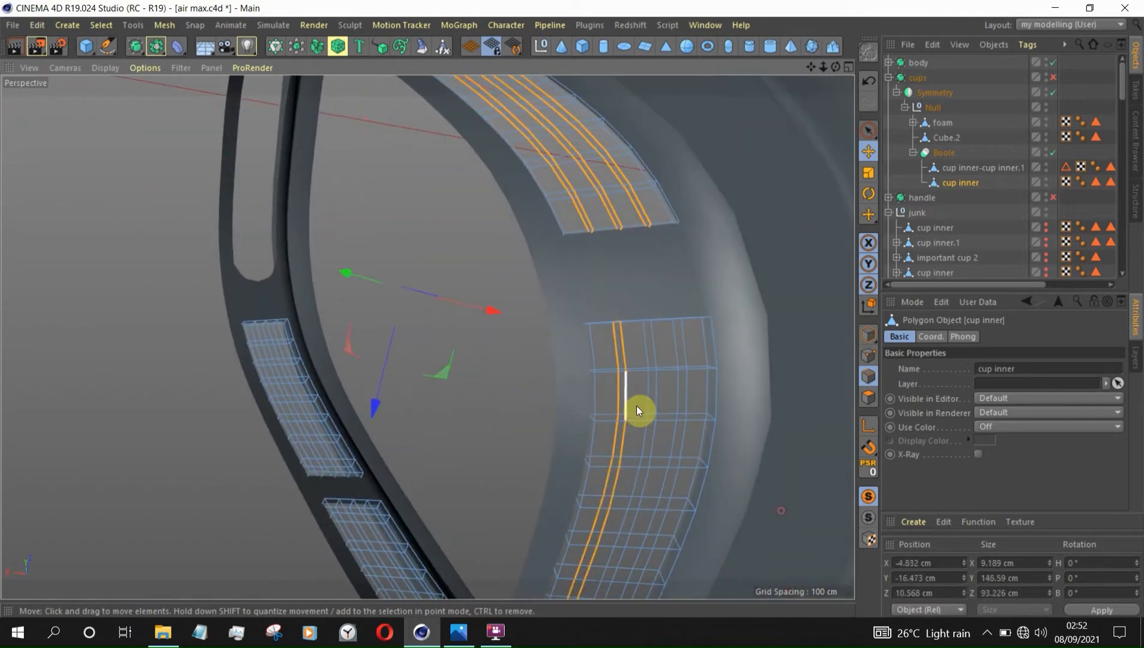
shift+double_click(657, 396)
shift+double_click(685, 391)
Step: Extend the edge selection with the lengthwise loops on the opposite side's strip farther from the slot opening
alt+right_drag(654, 293, 412, 537)
alt+drag(412, 537, 514, 365)
alt+right_drag(513, 365, 556, 434)
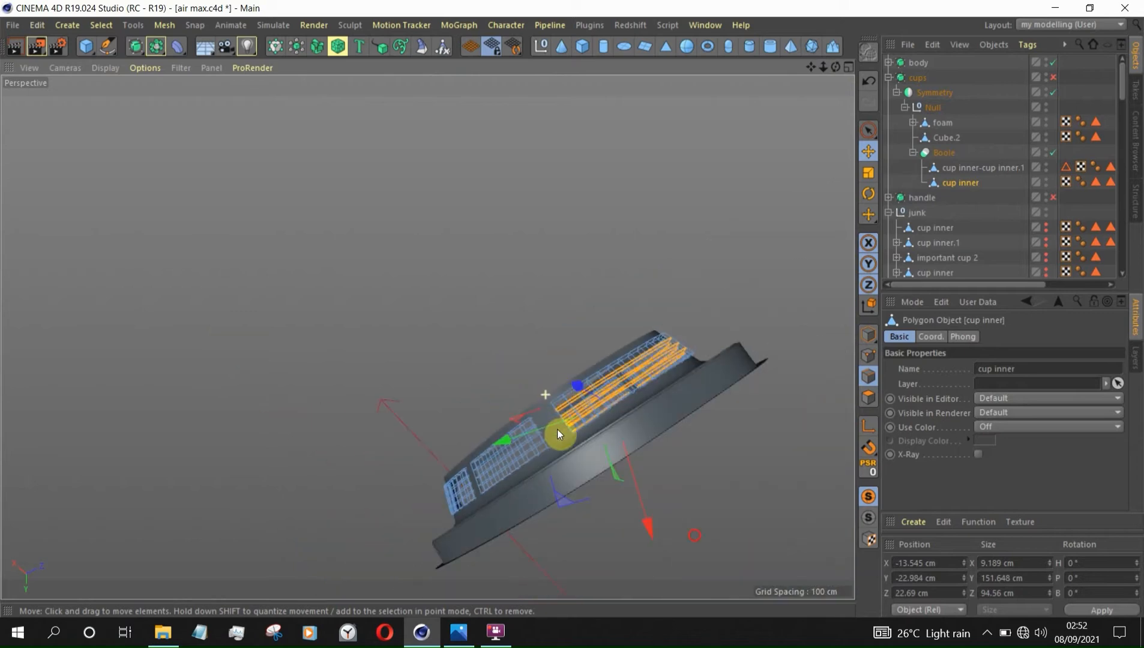
alt+drag(557, 434, 571, 376)
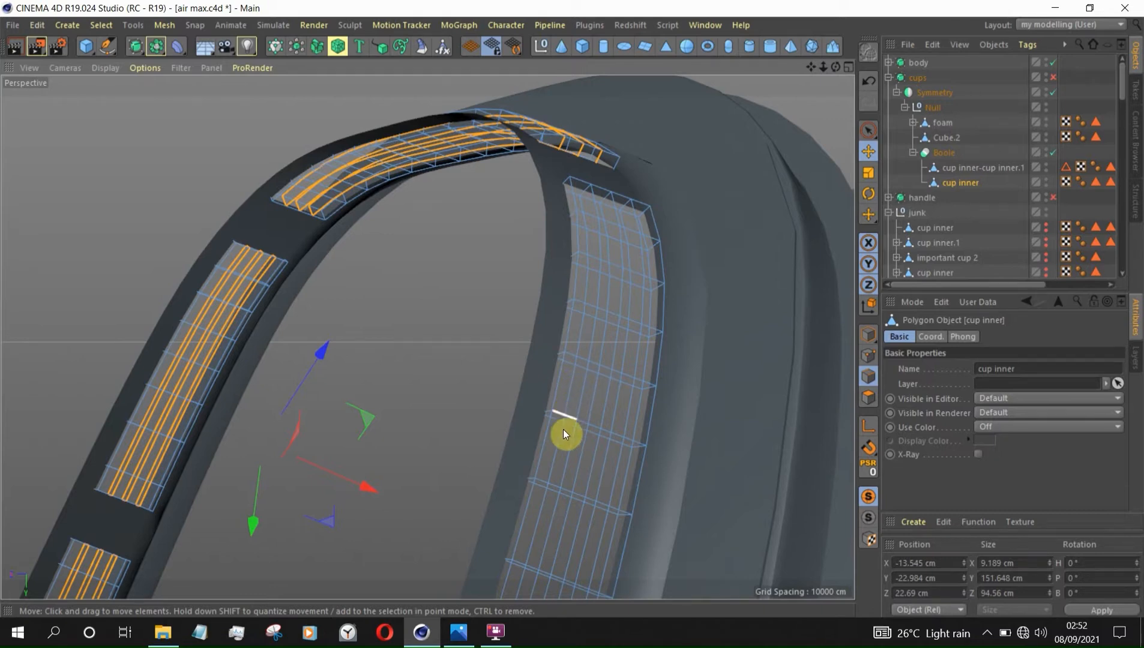
alt+drag(555, 446, 710, 286)
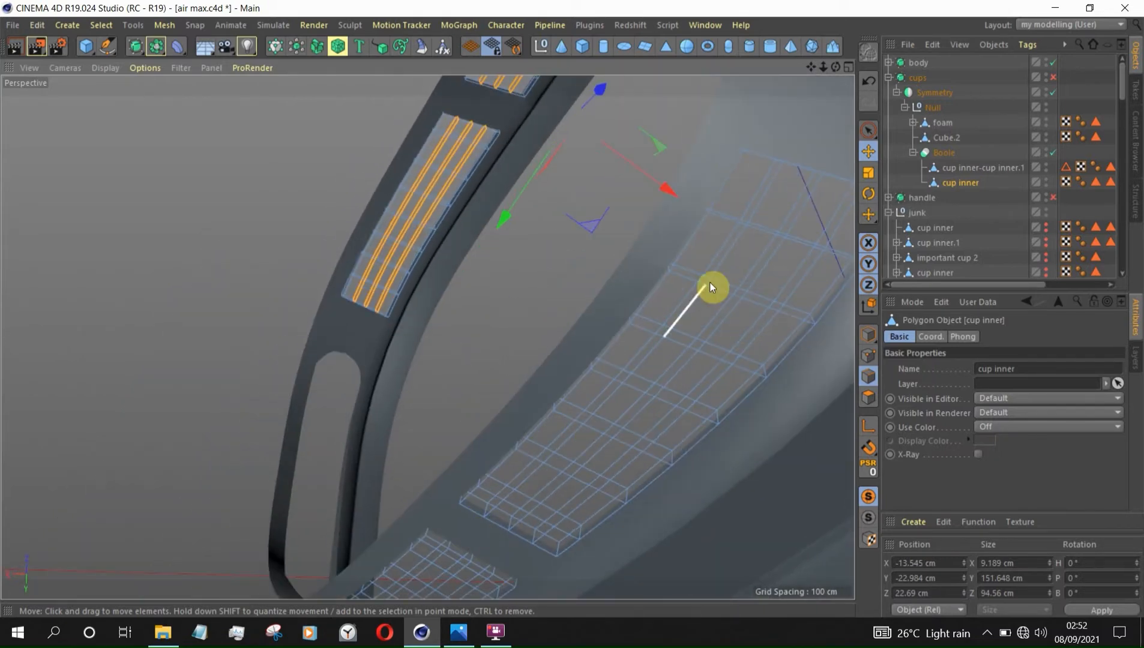
double_click(717, 259)
shift+double_click(792, 293)
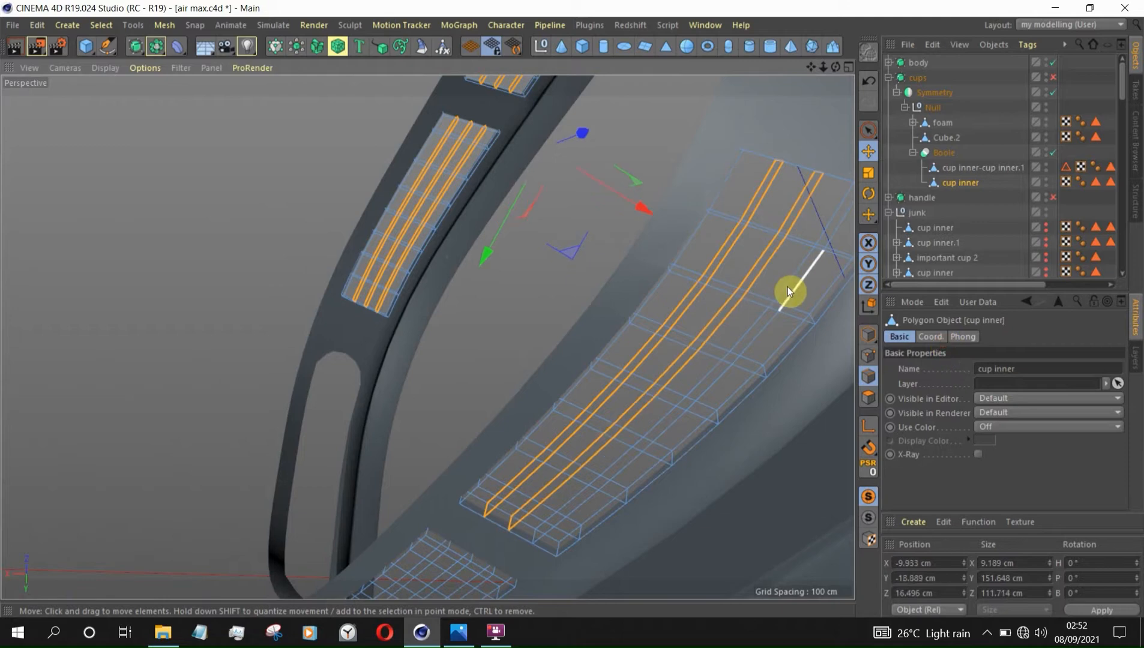
shift+double_click(783, 191)
Step: Add the lengthwise loops of the remaining strip beside the slot opening and dissolve all the selected edges
alt+drag(783, 191, 590, 366)
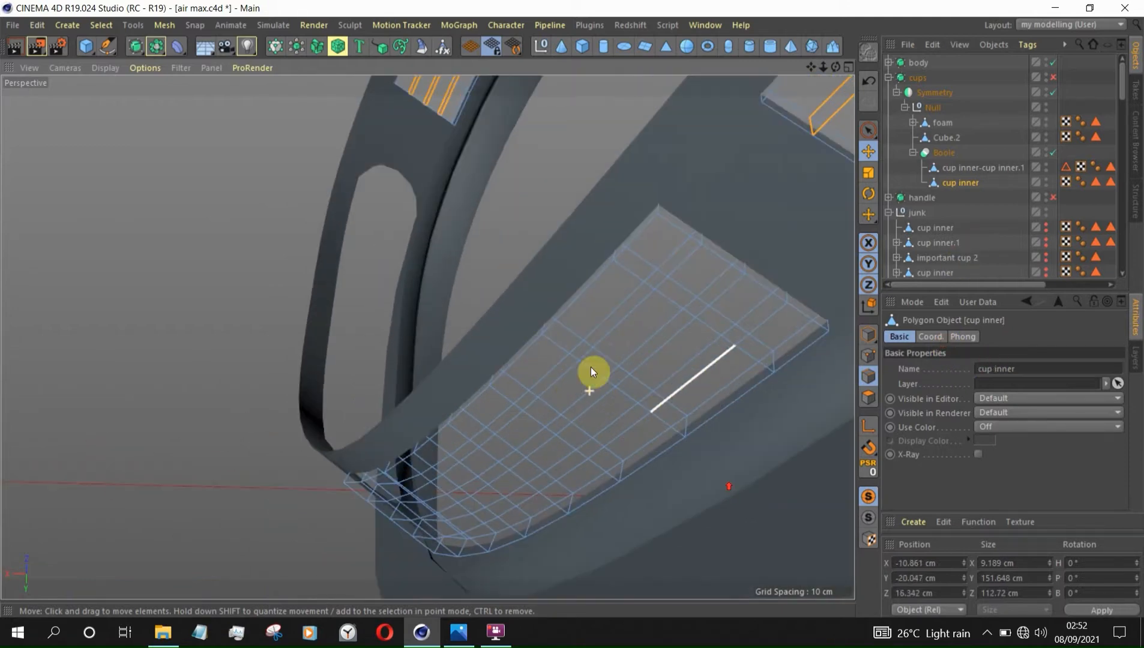
shift+double_click(612, 336)
shift+double_click(661, 354)
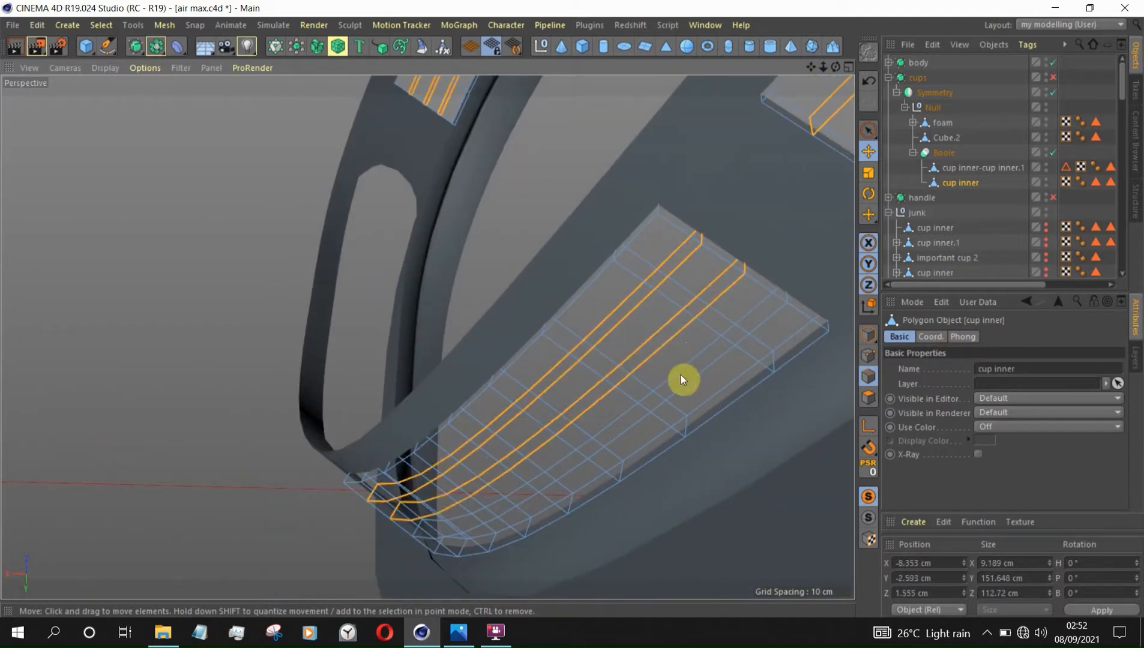
alt+drag(781, 433, 386, 366)
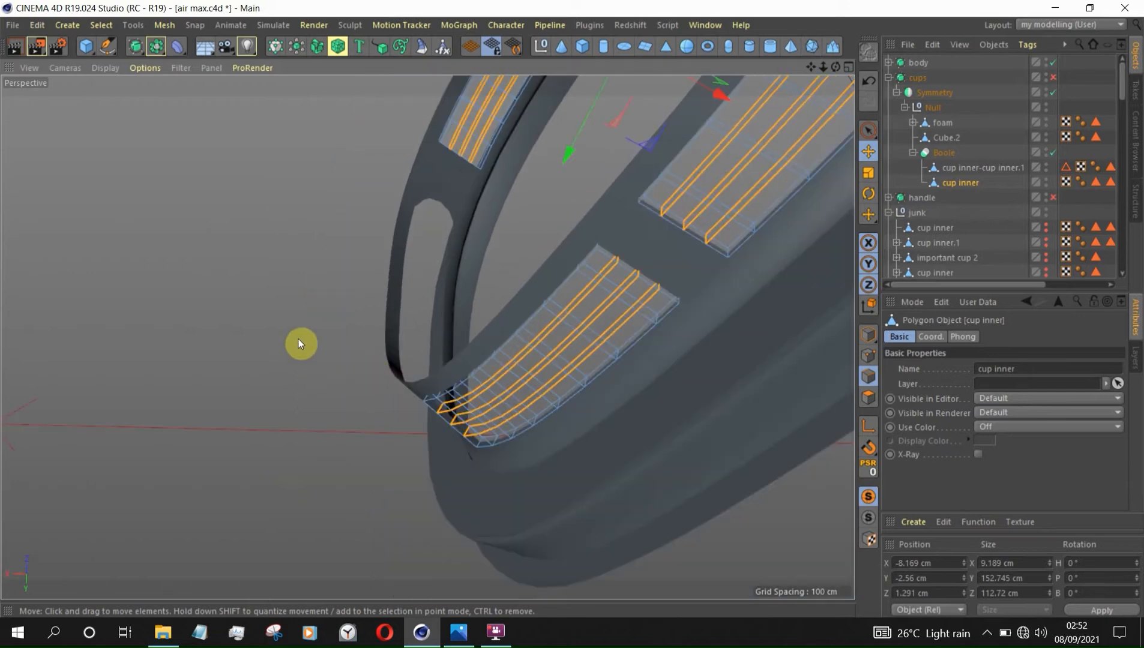
right_click(345, 410)
click(373, 306)
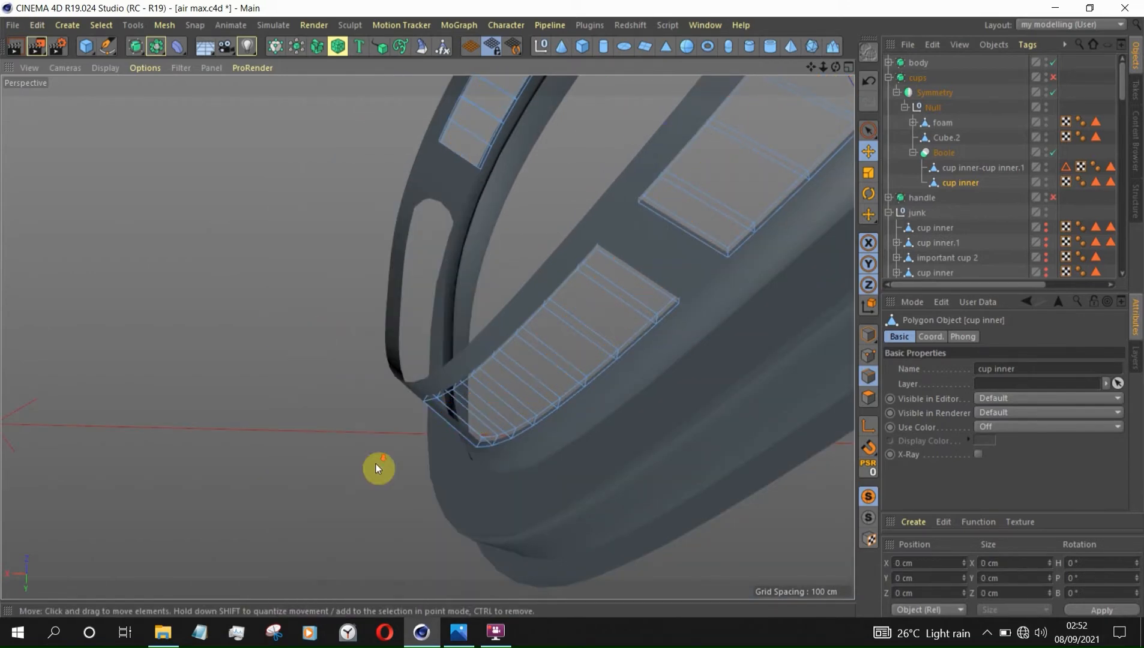
Step: Select the two short thickness edges at the upper corners of the first side's upper strip
alt+drag(375, 468, 650, 264)
click(650, 264)
alt+drag(812, 330, 562, 166)
shift+click(549, 167)
scroll(503, 118, down, 8)
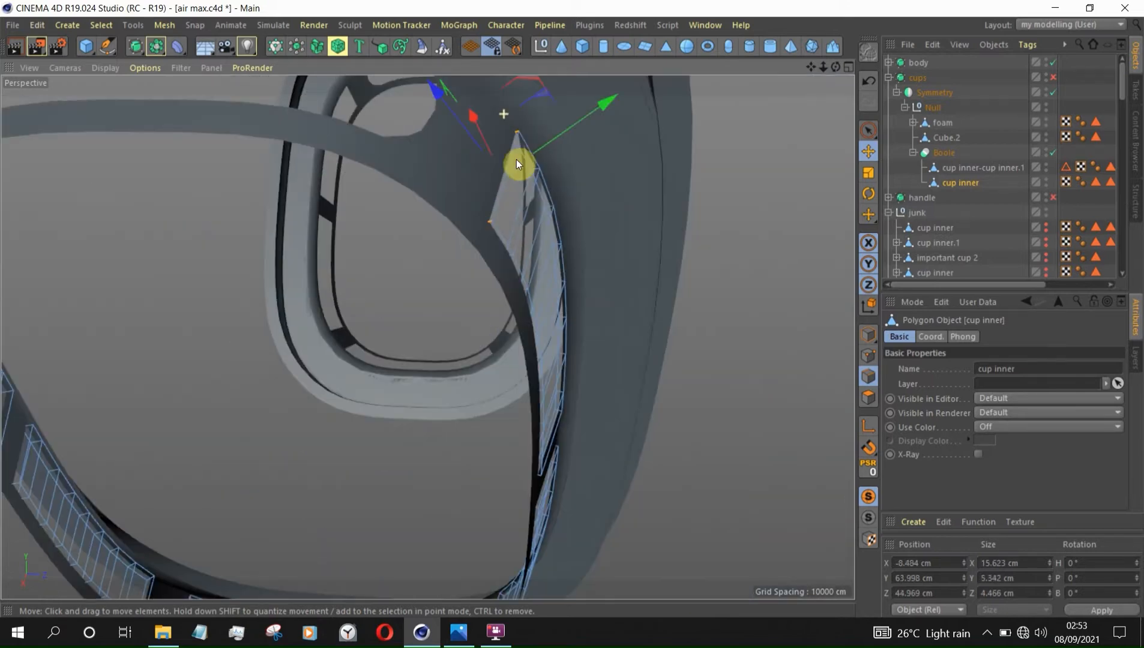
Step: Add the two short thickness edges at the lower corners of the first side's upper strip to the selection
alt+drag(733, 513, 449, 241)
scroll(449, 241, down, 4)
scroll(582, 439, up, 8)
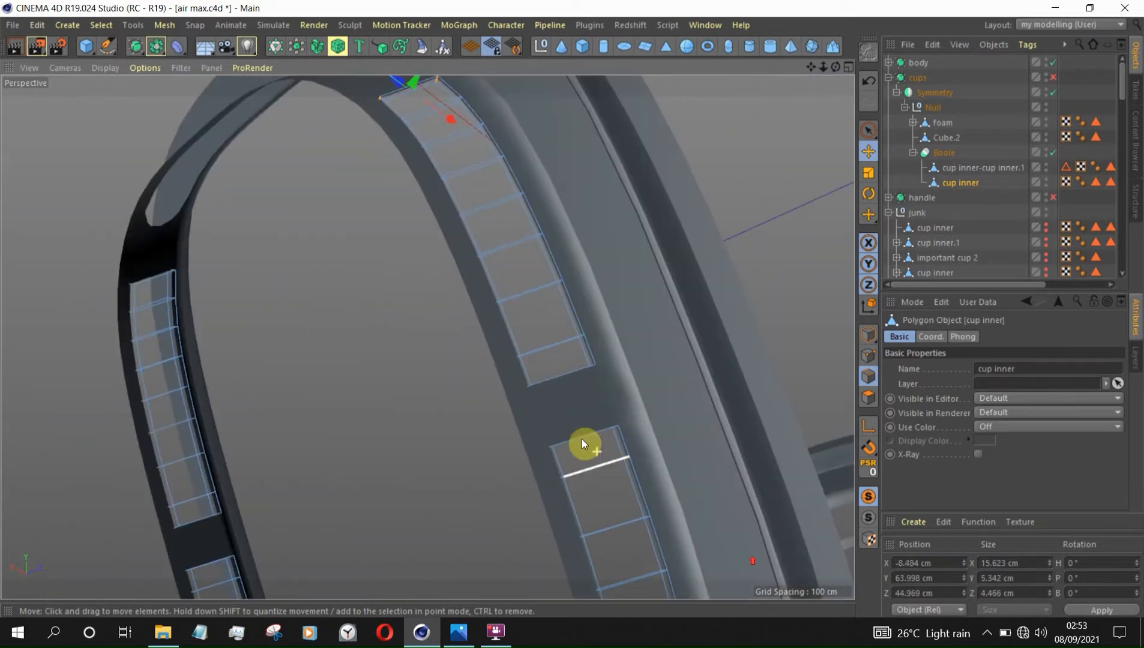
alt+drag(544, 399, 518, 373)
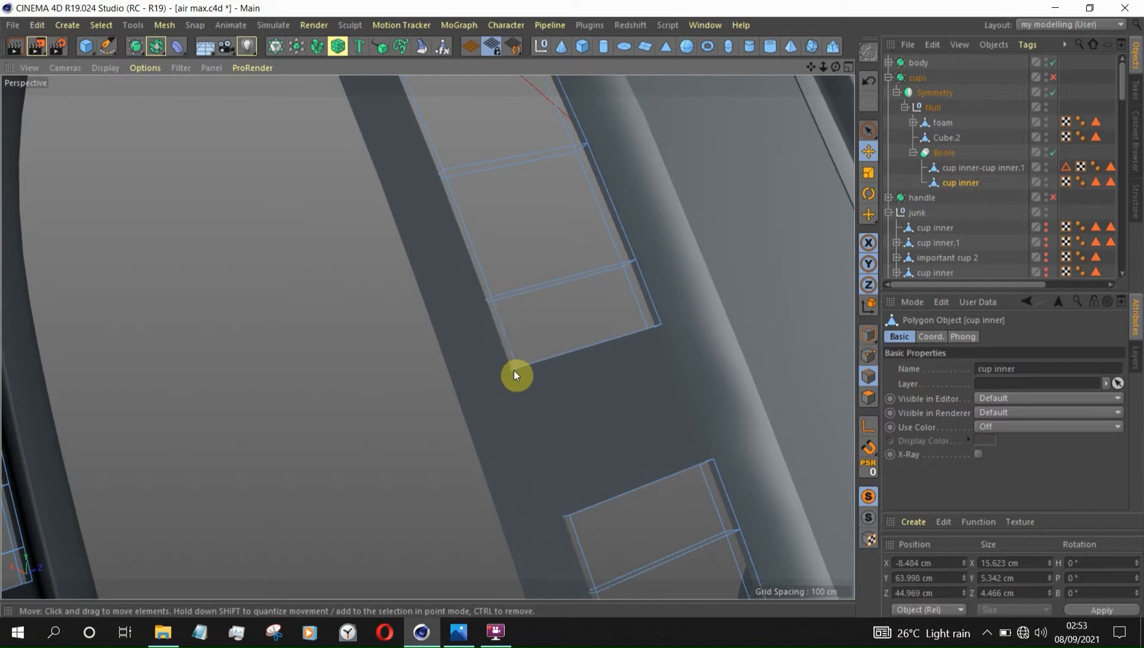
shift+click(513, 368)
alt+drag(647, 335, 675, 396)
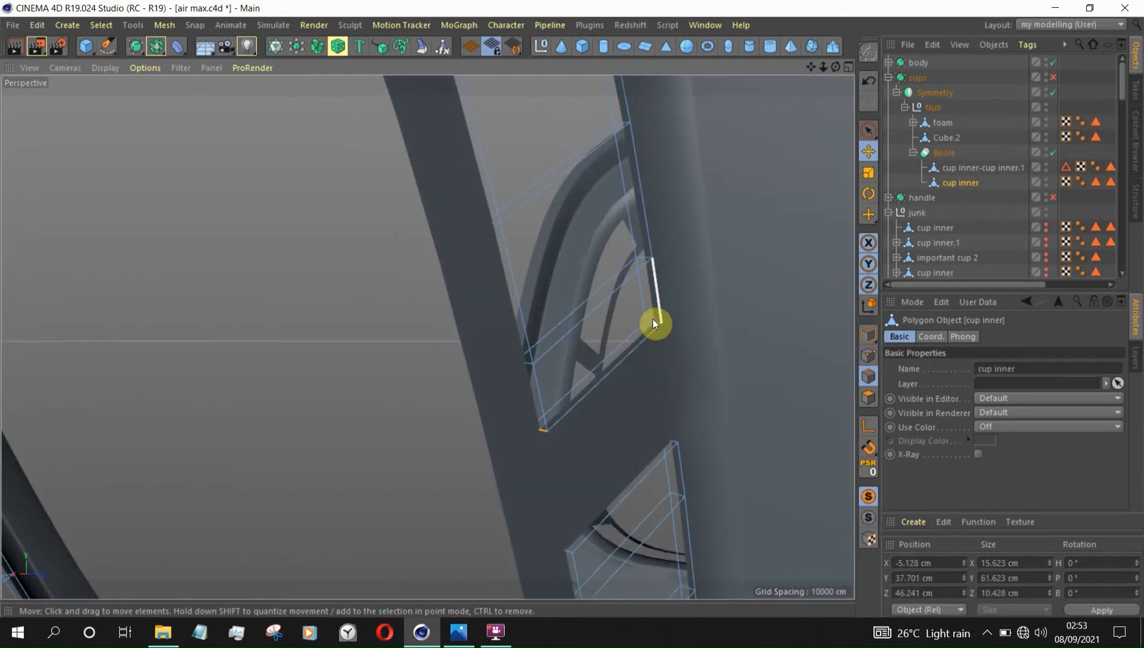
alt+drag(656, 323, 789, 405)
alt+drag(665, 327, 812, 413)
shift+click(652, 315)
Step: Add the short corner edges at both ends of the first side's lower strip to the selection
alt+drag(651, 253, 781, 406)
alt+drag(642, 312, 631, 474)
shift+click(673, 255)
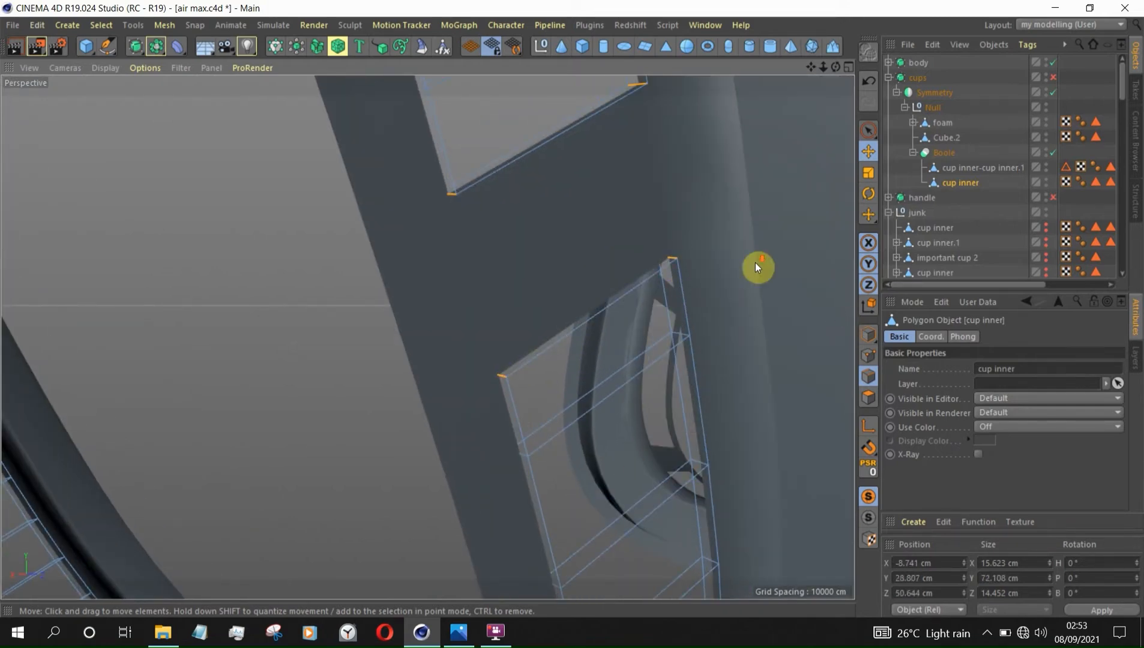
alt+right_drag(606, 204, 640, 263)
alt+right_drag(597, 462, 734, 568)
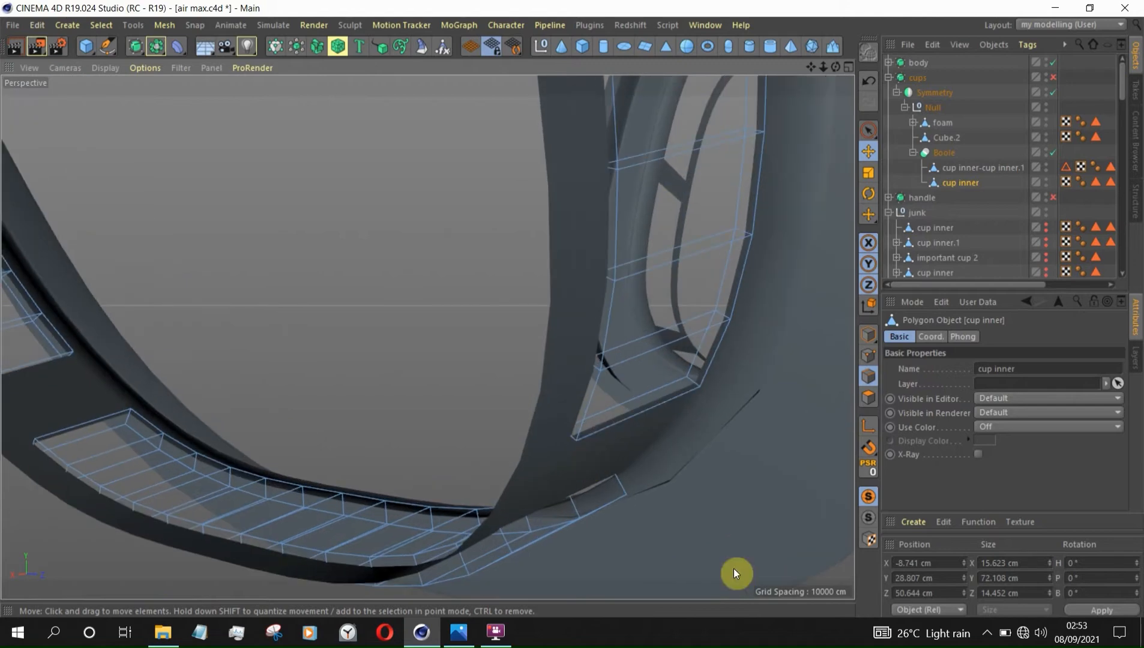
shift+click(570, 433)
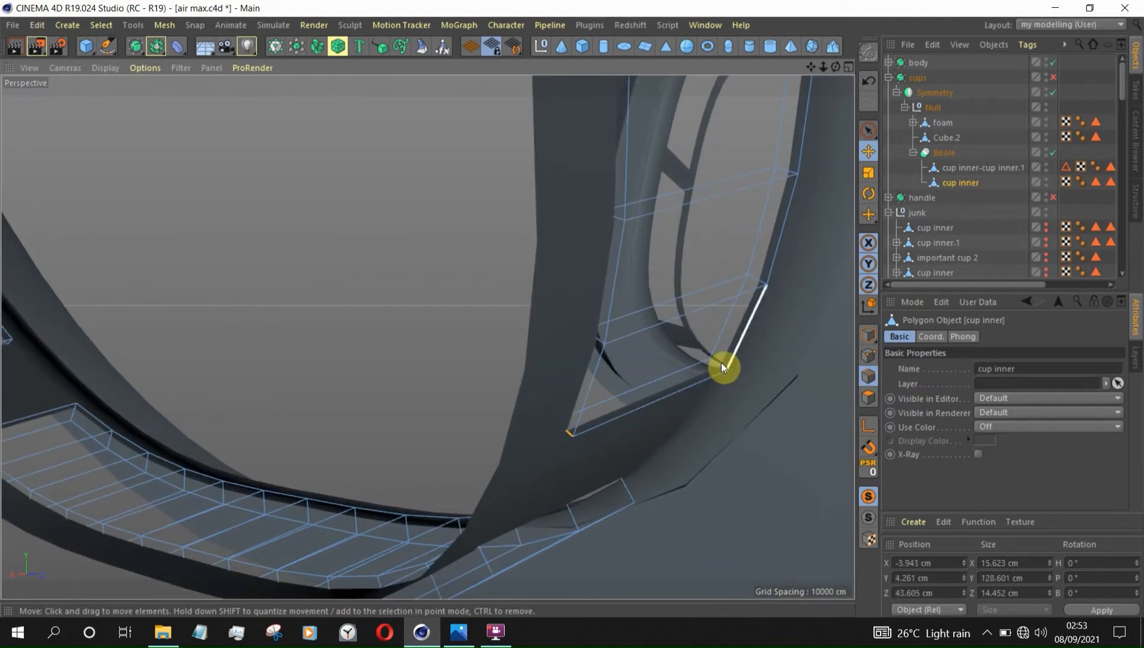
alt+right_drag(715, 365, 684, 279)
alt+drag(684, 279, 695, 324)
shift+click(689, 345)
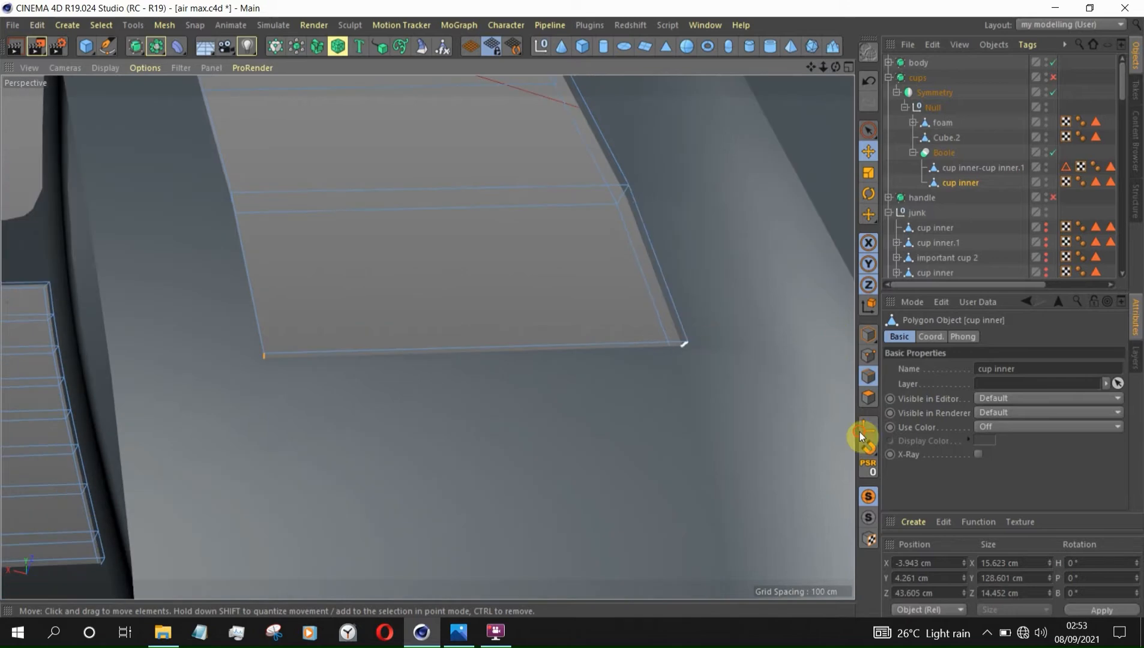
Step: Add the two short corner edges at the near end of the curved bottom strip to the selection
scroll(689, 243, down, 4)
scroll(689, 243, down, 4)
alt+drag(645, 380, 600, 388)
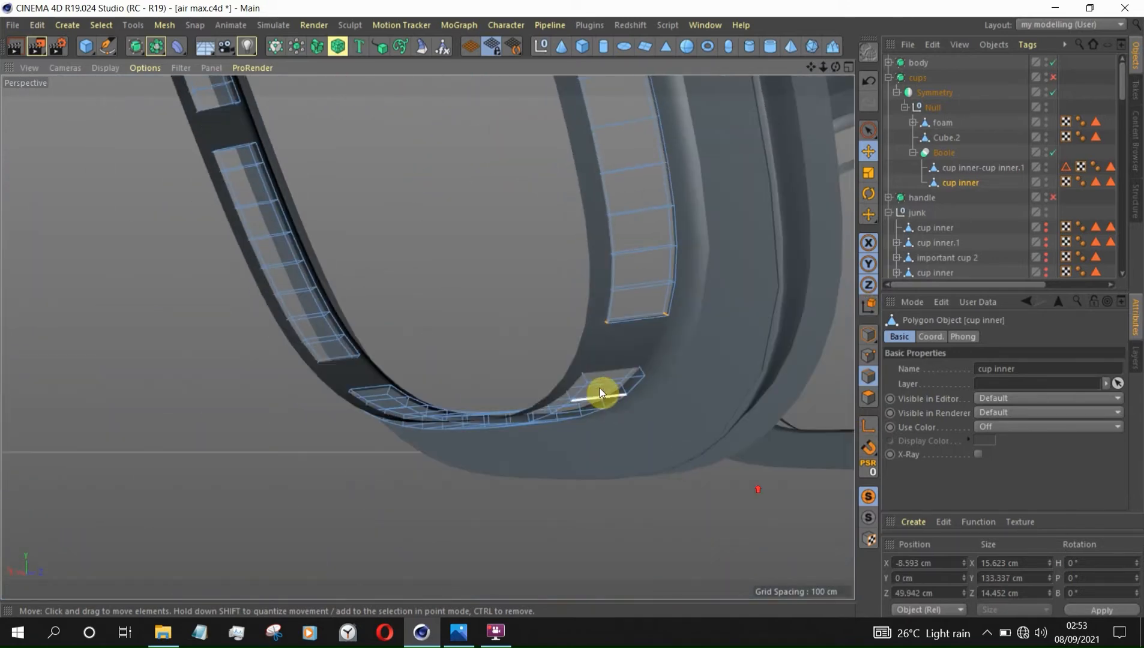
scroll(599, 388, up, 3)
shift+click(578, 370)
shift+click(670, 358)
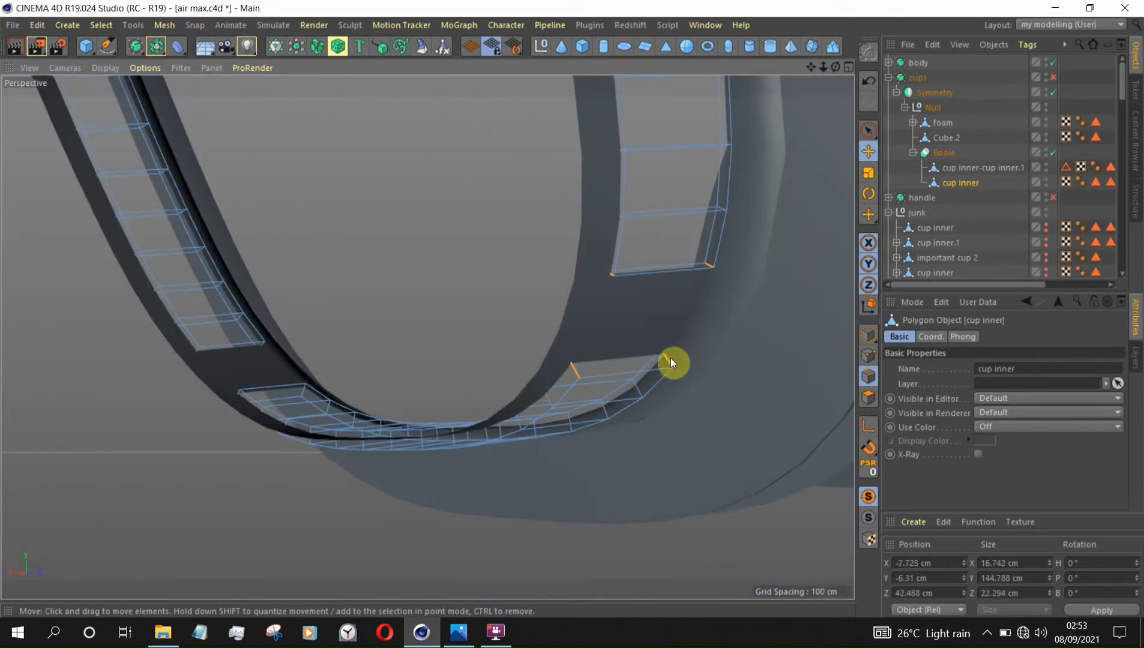
Step: Add the two short corner edges at the far end of the curved bottom strip to the selection
scroll(671, 358, up, 3)
alt+right_drag(883, 312, 610, 388)
alt+drag(611, 389, 740, 334)
alt+right_drag(740, 335, 508, 420)
alt+drag(507, 420, 409, 313)
shift+click(401, 310)
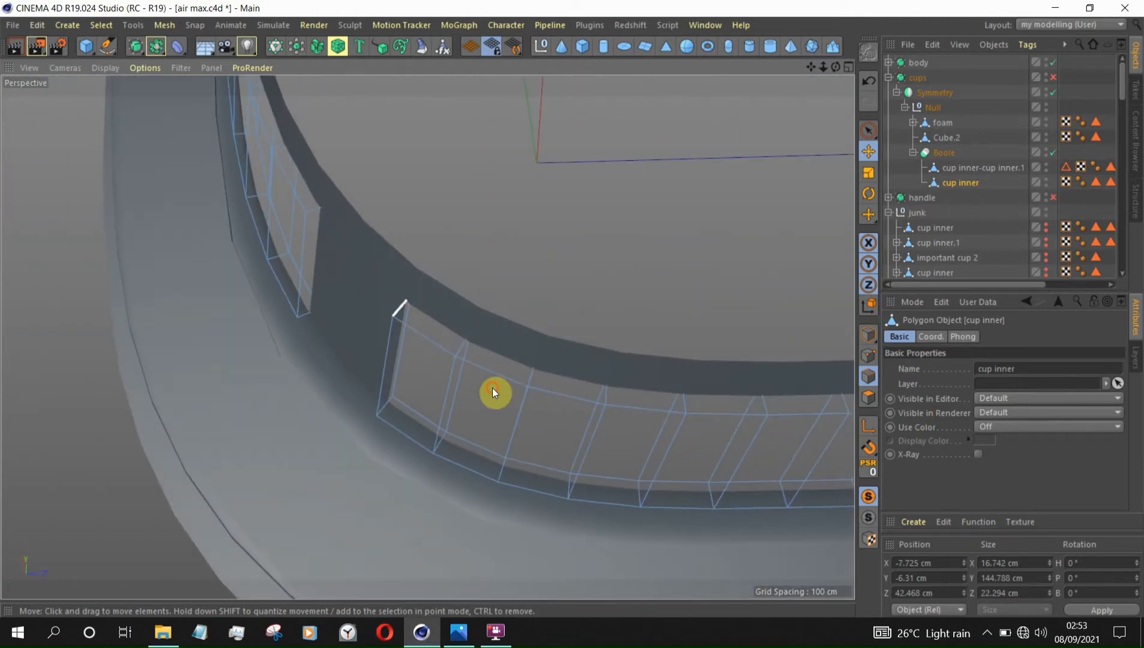
shift+click(394, 394)
alt+drag(344, 403, 484, 390)
shift+click(399, 442)
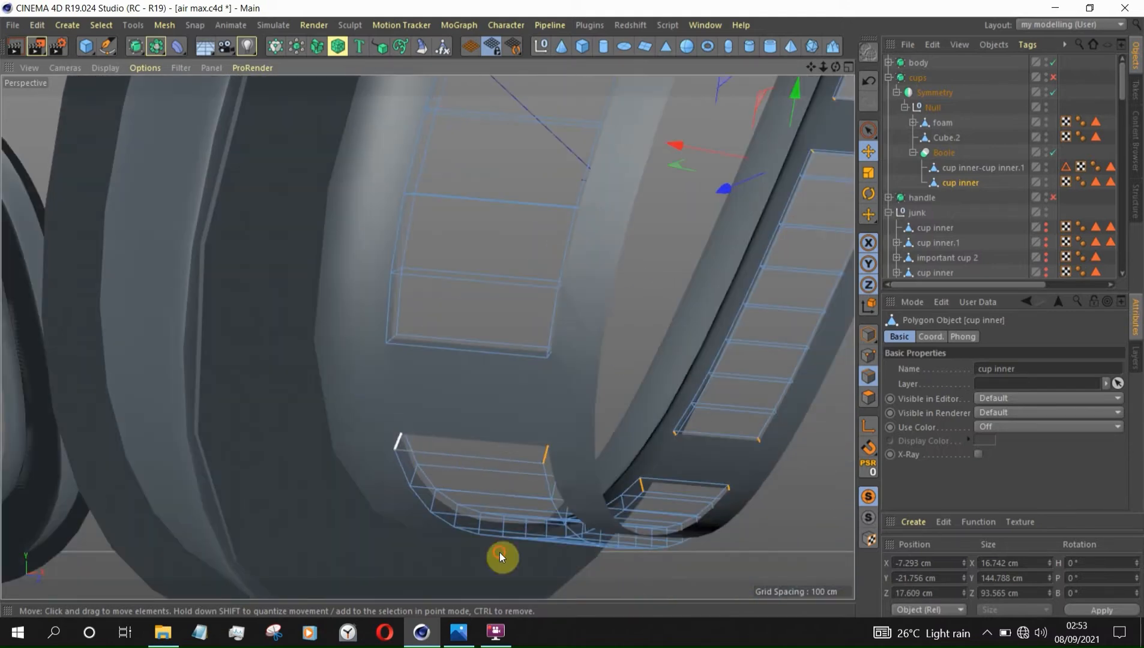
Step: Extend the selection with the short corner edges at both ends of the opposite side's lower strip
alt+drag(405, 351, 321, 282)
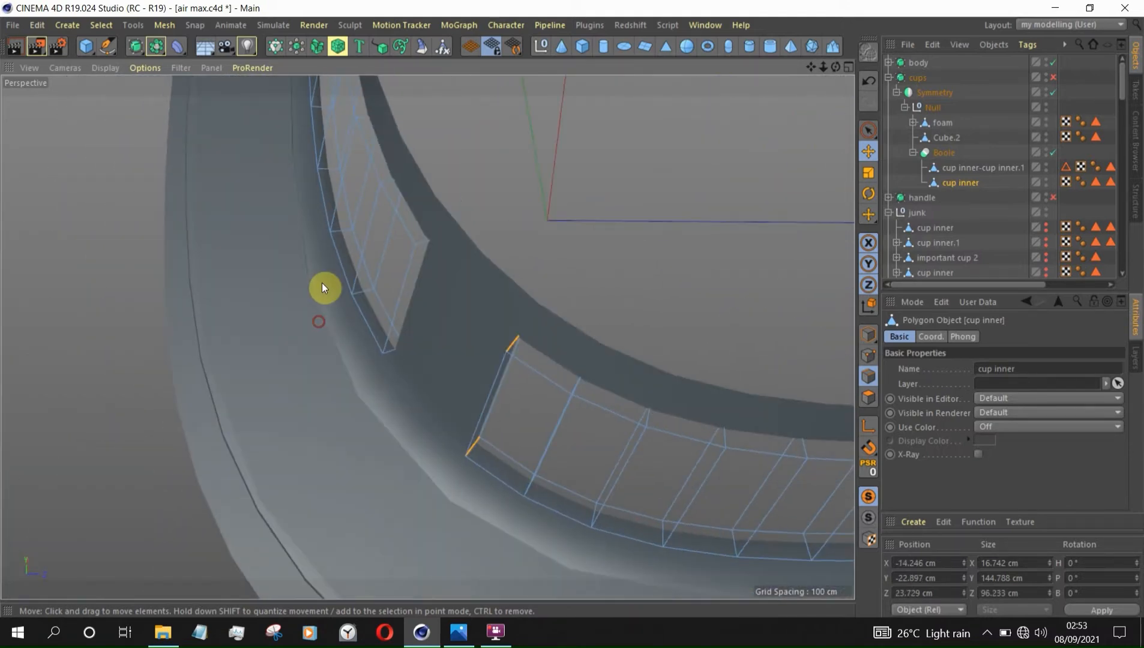
shift+click(392, 353)
shift+click(424, 242)
scroll(571, 466, down, 6)
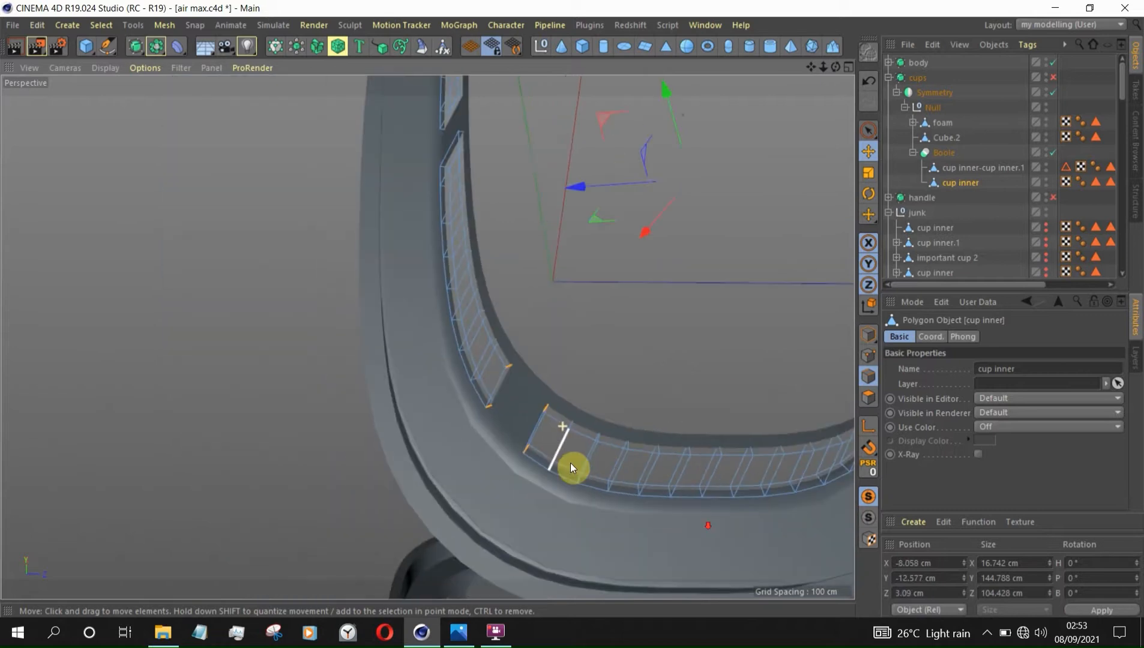
alt+right_drag(492, 211, 616, 265)
alt+right_drag(462, 168, 584, 209)
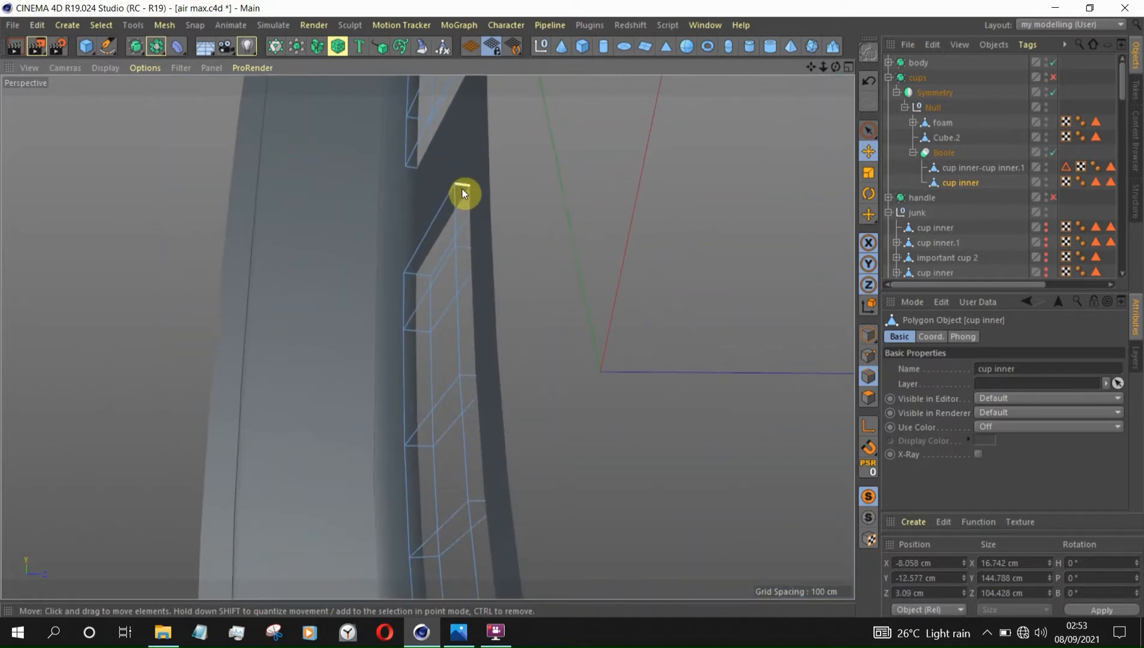
shift+click(463, 186)
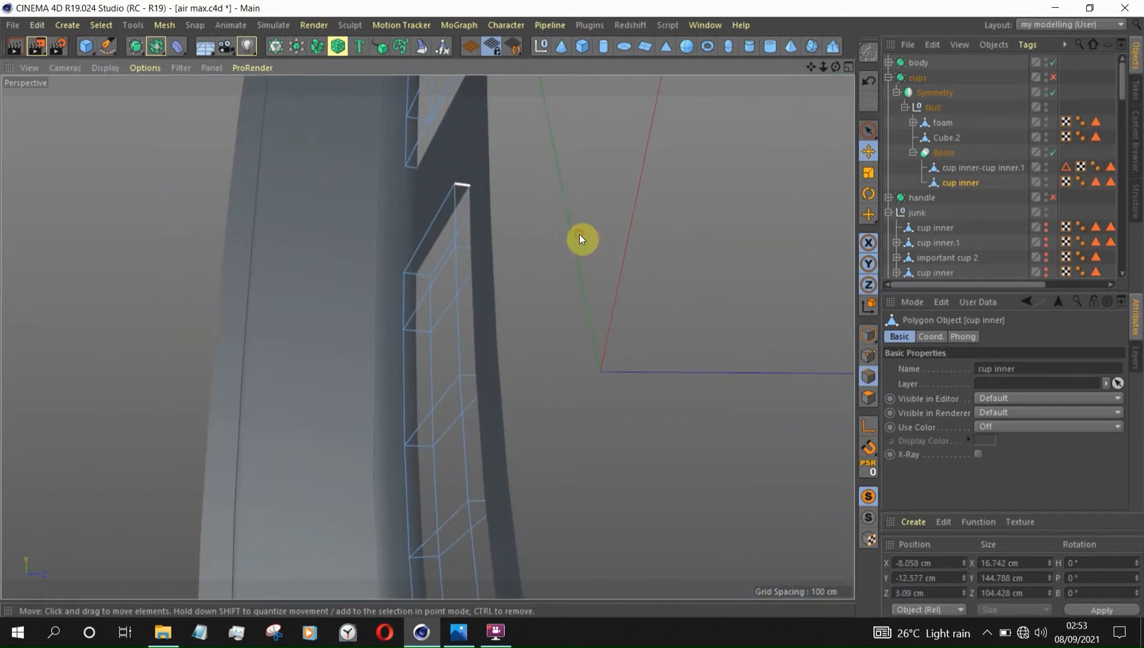
shift+click(425, 279)
Step: Add the two lower short corner edges of the opposite side's upper strip to the selection
scroll(442, 352, down, 4)
alt+drag(452, 234, 468, 183)
scroll(468, 183, up, 3)
shift+click(456, 195)
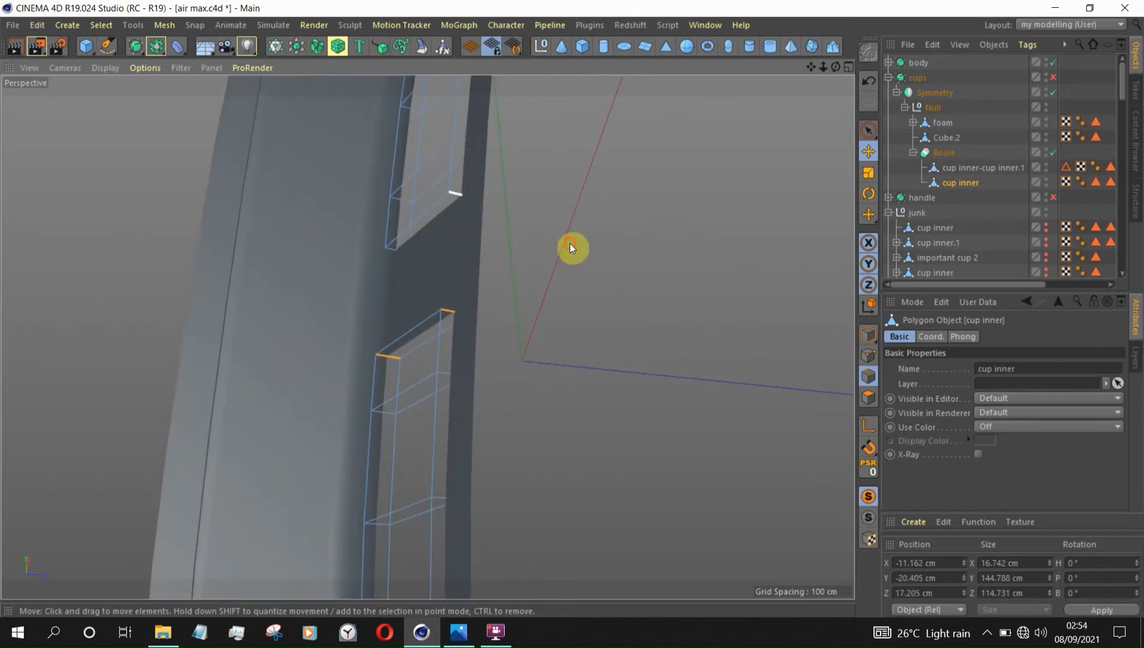
shift+click(401, 255)
Step: Add the two short corner edges at the upper end of the opposite side's upper strip to the selection
scroll(505, 378, down, 3)
scroll(511, 485, down, 4)
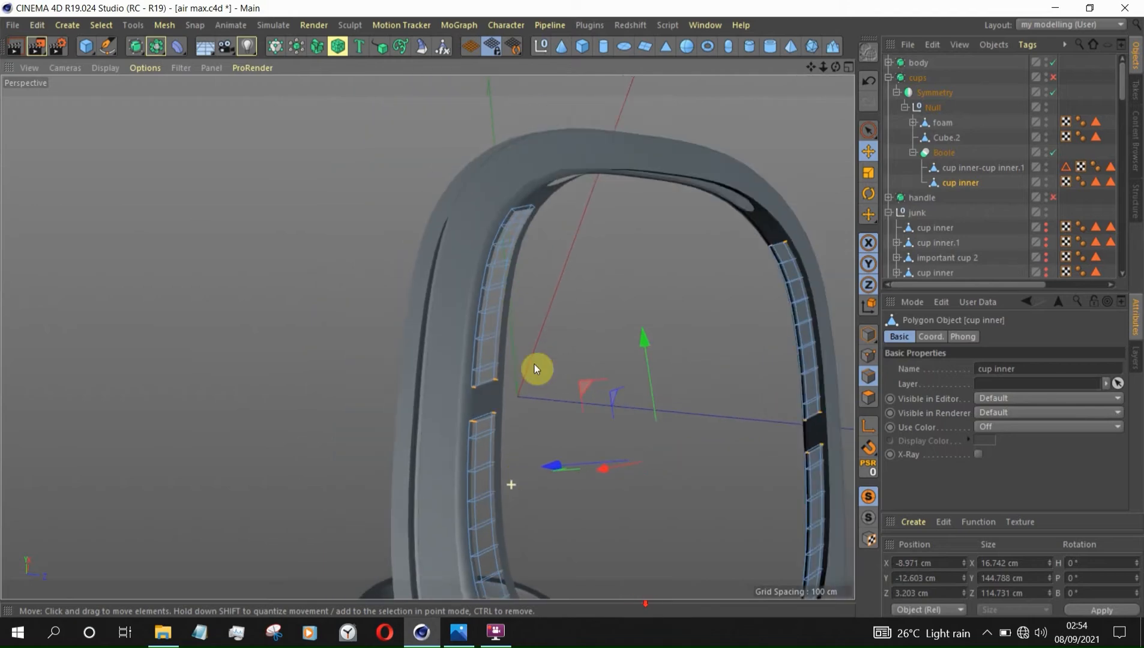
scroll(534, 182, up, 3)
alt+drag(534, 216, 532, 243)
shift+click(491, 240)
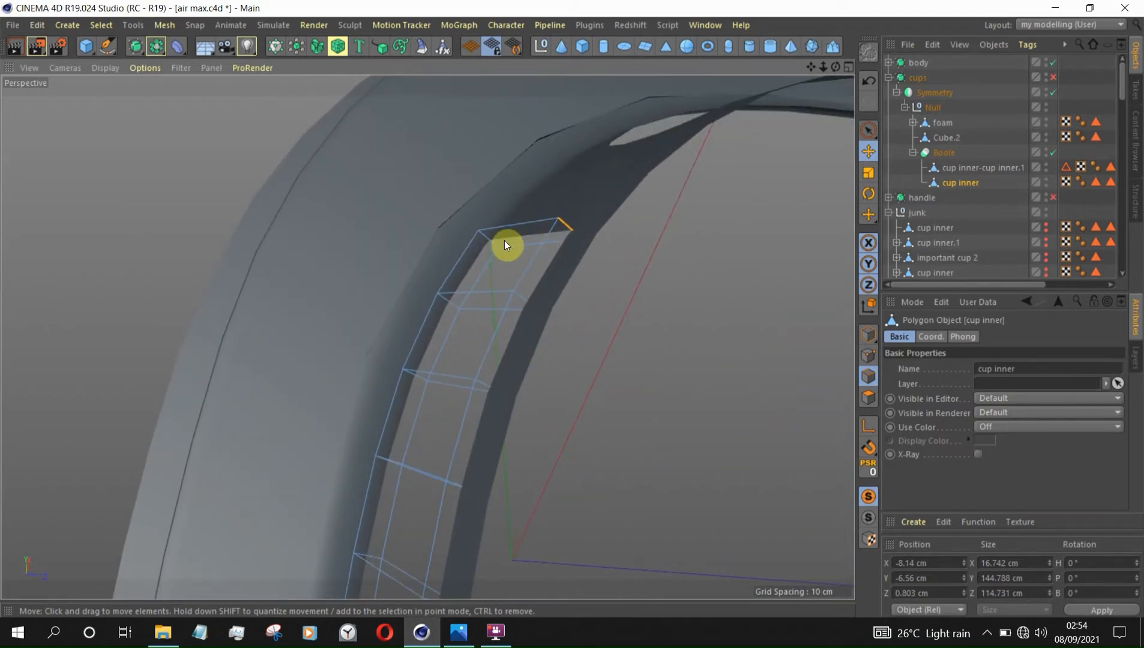
scroll(504, 241, up, 5)
alt+drag(514, 352, 482, 211)
shift+click(484, 189)
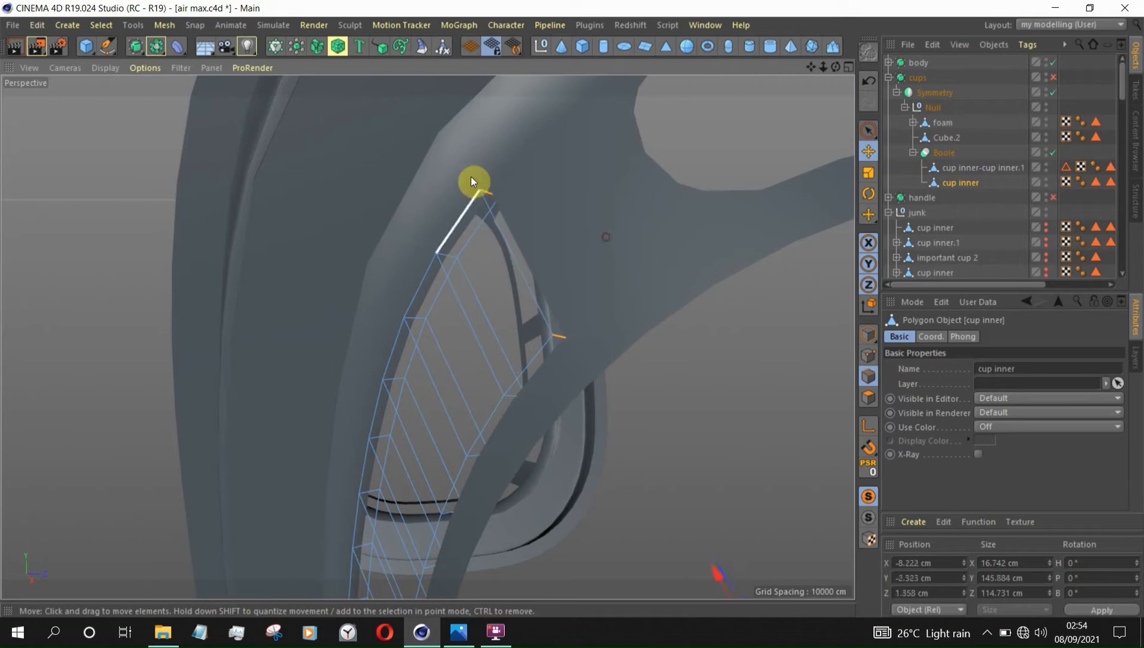
alt+drag(459, 149, 362, 242)
scroll(314, 243, down, 5)
scroll(600, 269, up, 2)
alt+drag(600, 268, 774, 353)
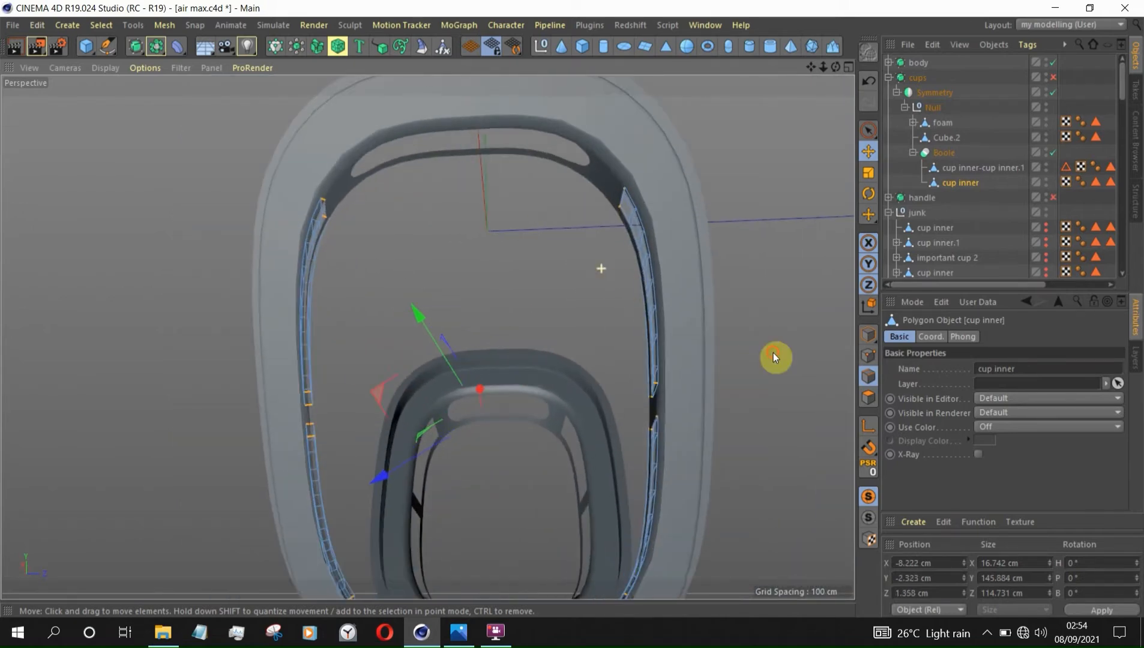
Step: Bevel the selected corner edges of the cutter strips with a 7.379 cm offset and 4 subdivisions to round their ends
alt+drag(428, 337, 605, 309)
right_click(671, 367)
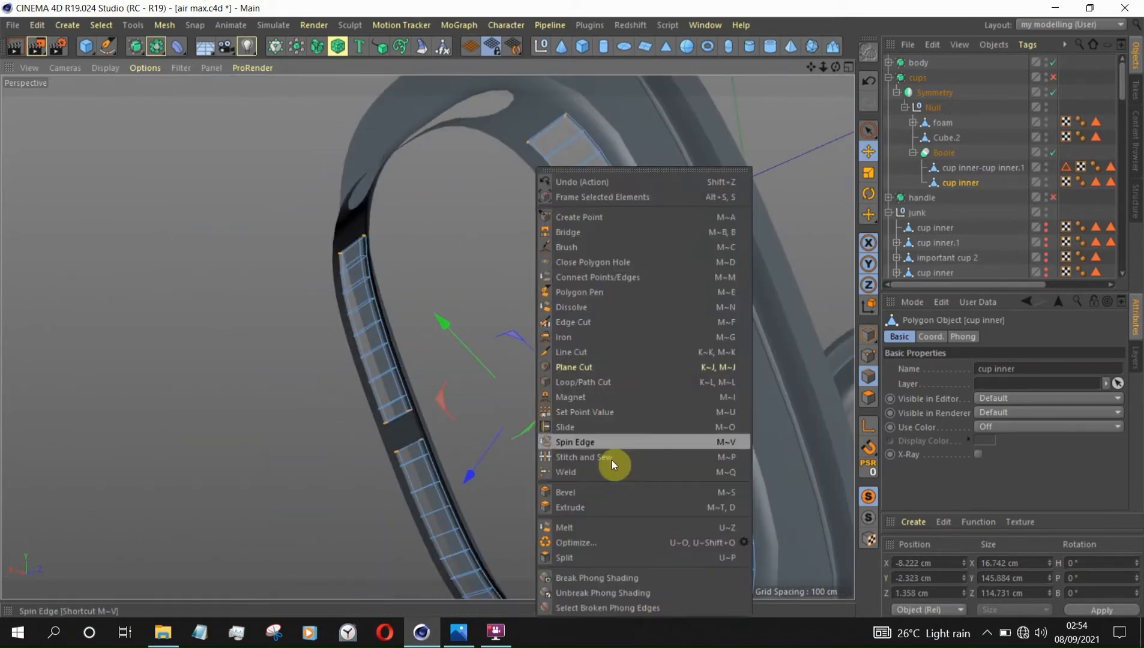
click(609, 492)
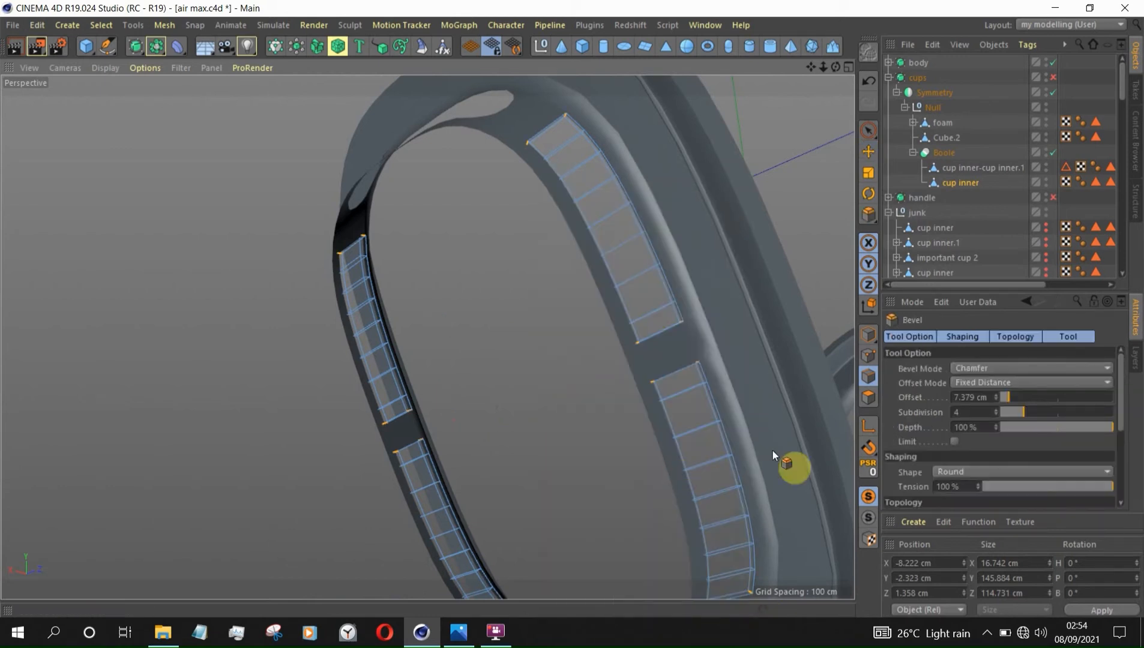
click(978, 412)
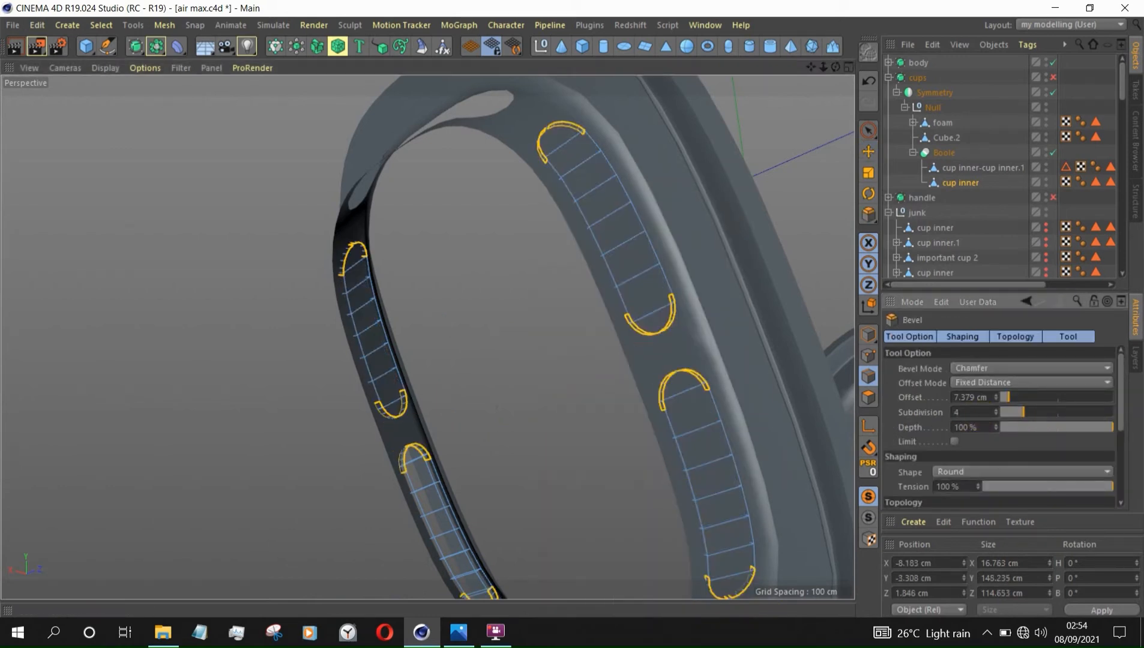
scroll(684, 319, up, 6)
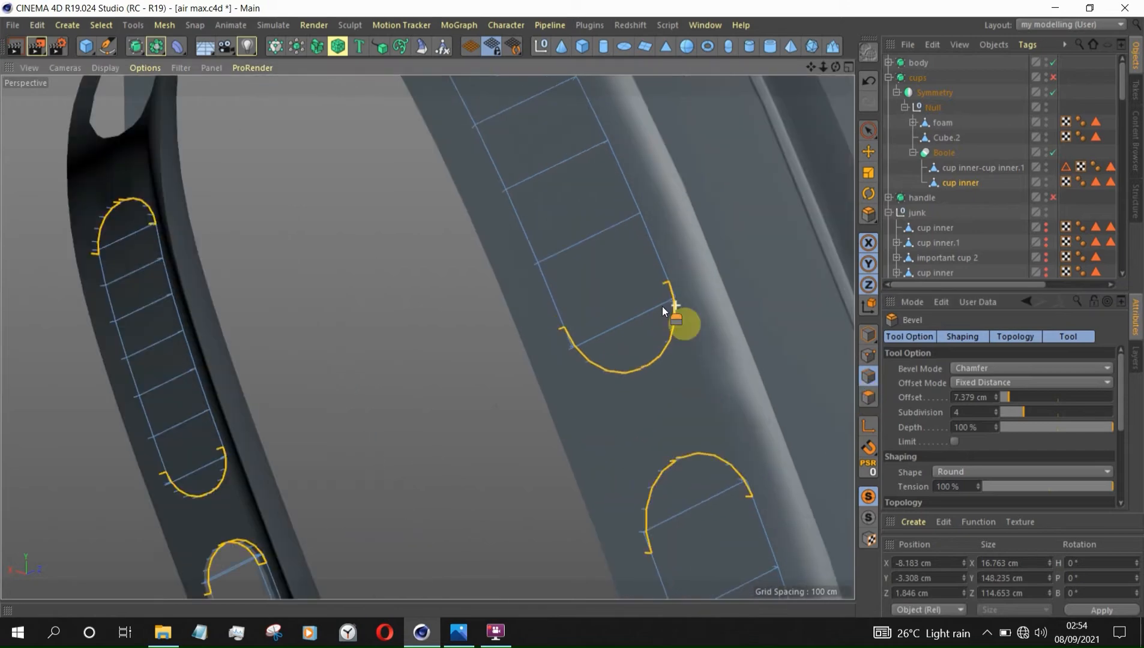
scroll(543, 288, down, 10)
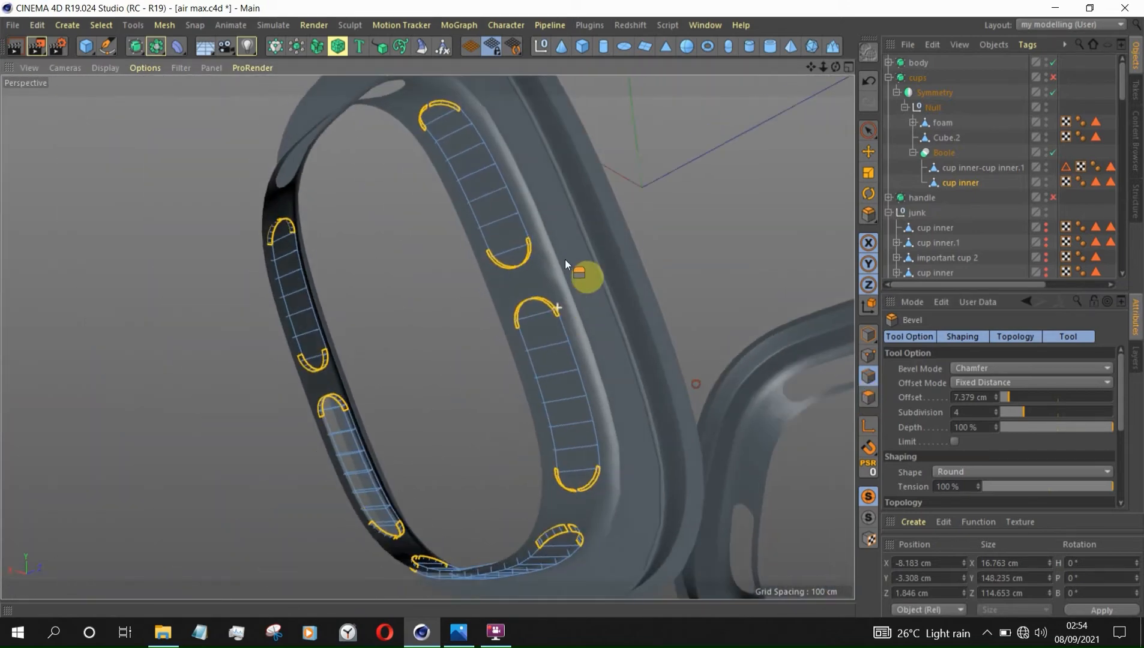
alt+drag(596, 195, 647, 295)
scroll(497, 442, up, 5)
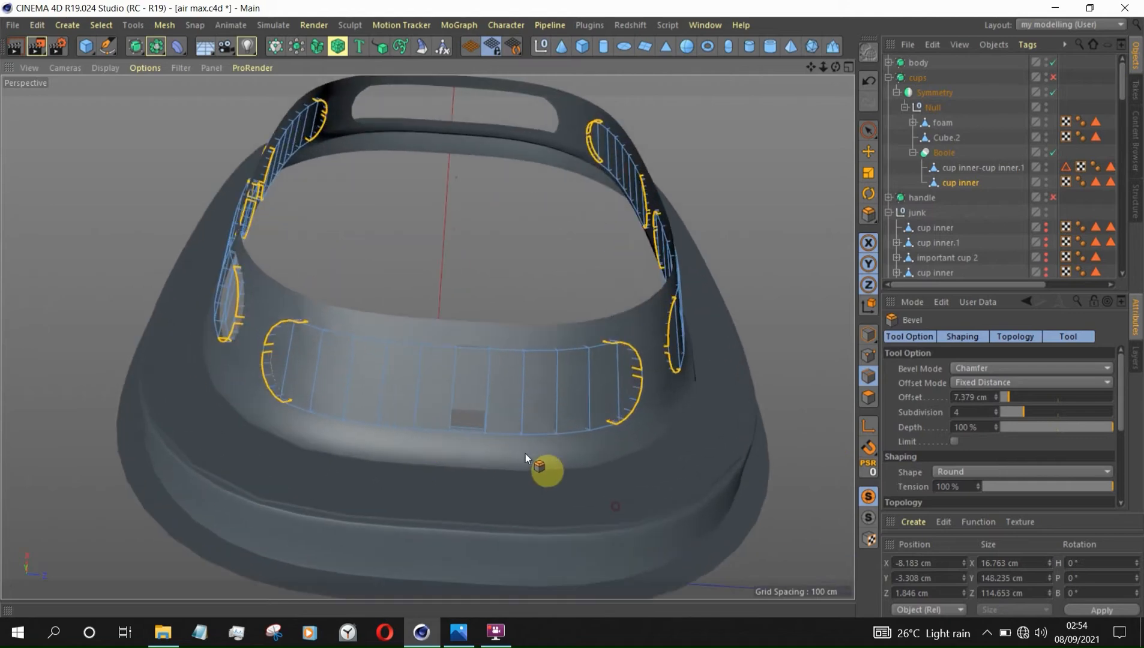
alt+drag(628, 460, 587, 272)
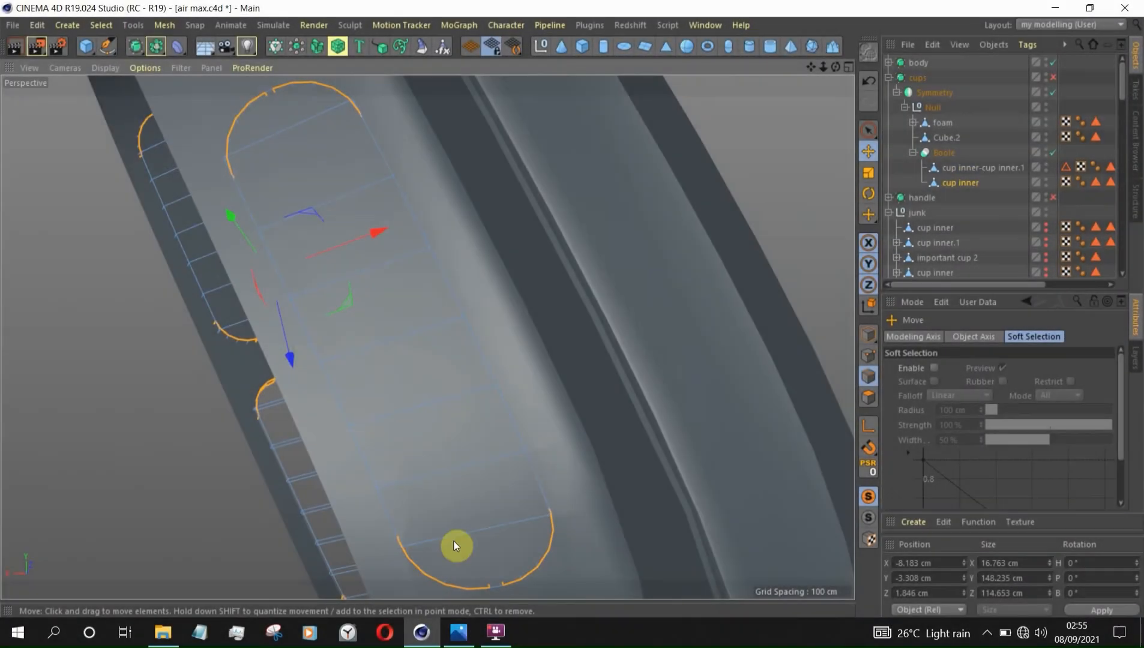
Step: Isolate the cup inner cutter and select the cross edges where one side strip's lower rounded end begins
alt+drag(454, 541, 460, 517)
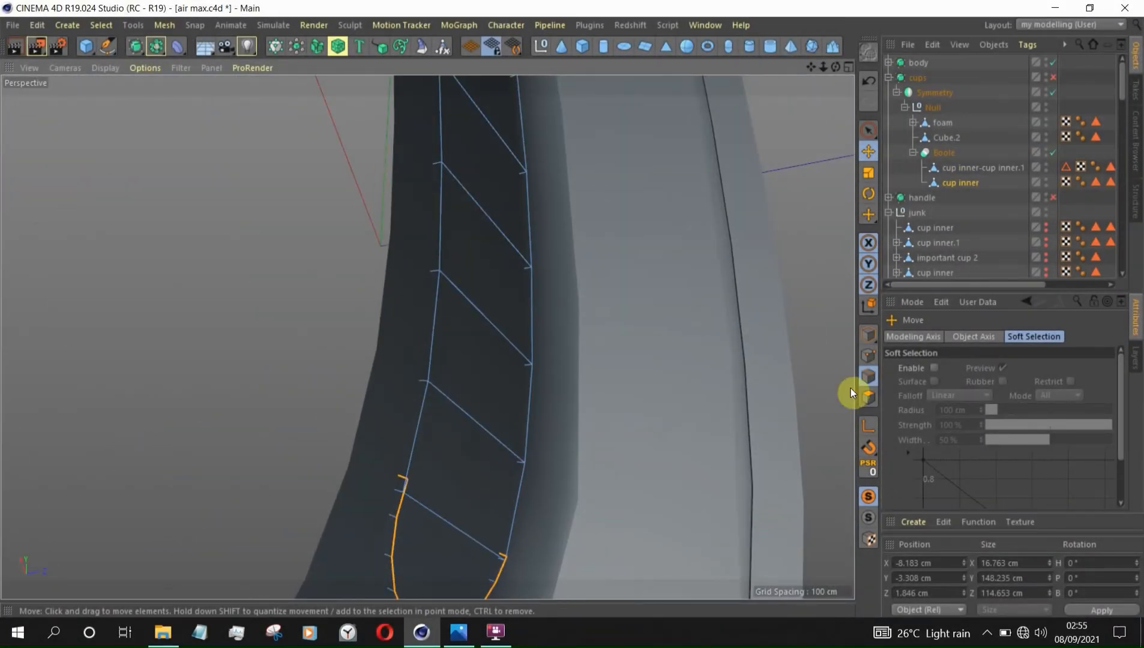
click(961, 183)
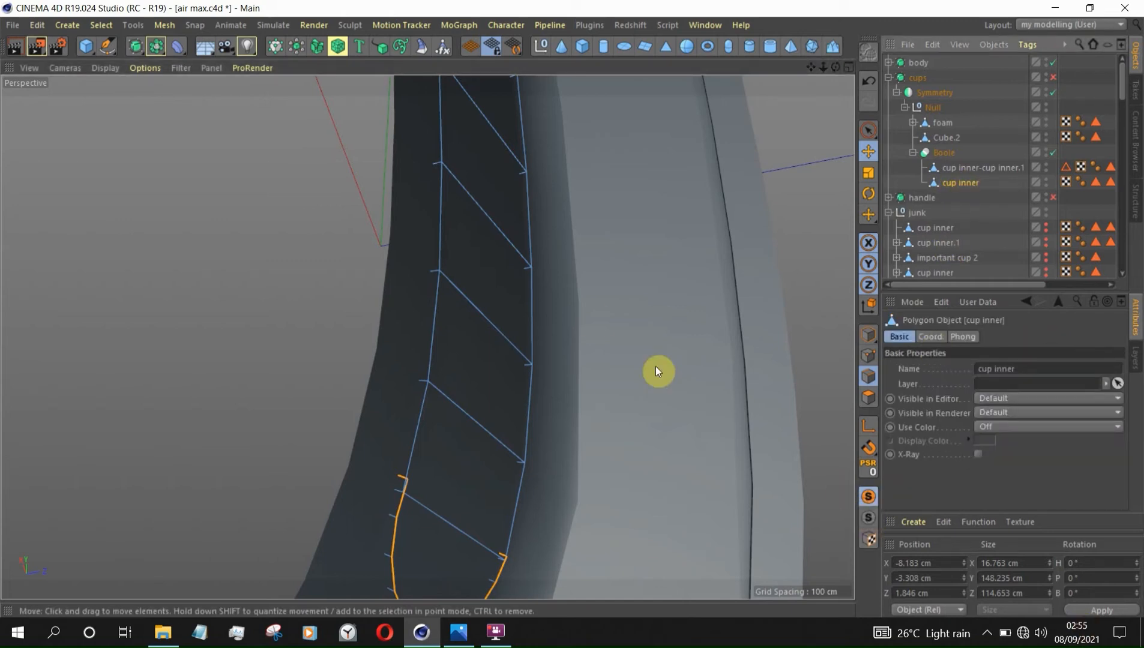
scroll(656, 391, down, 2)
alt+drag(461, 467, 493, 491)
click(309, 377)
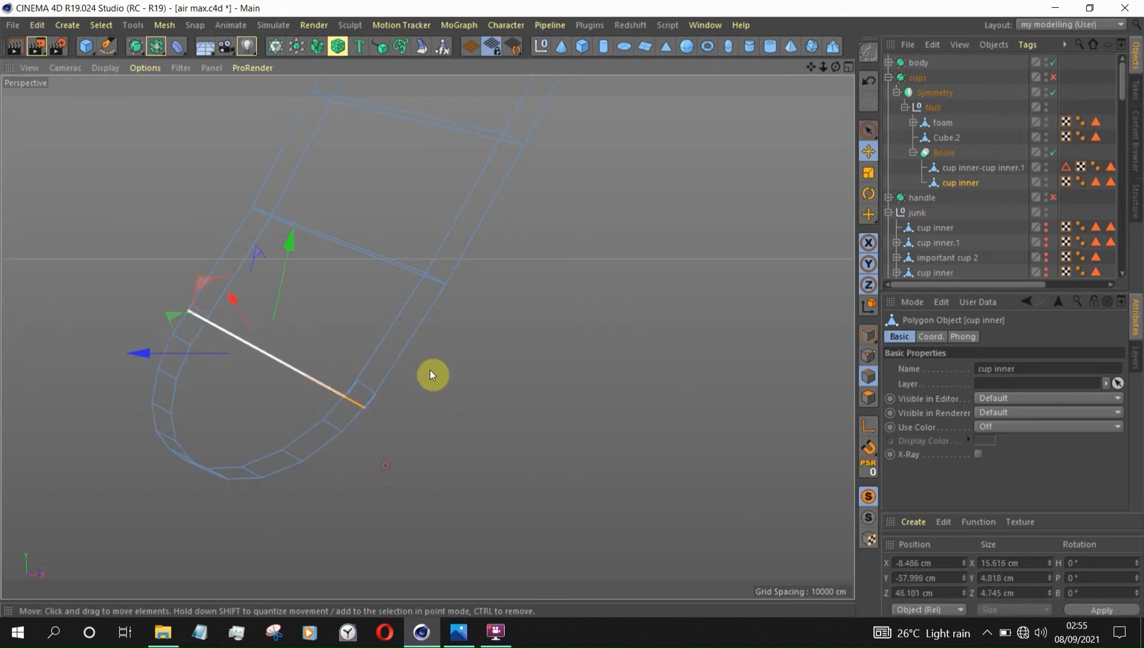
alt+drag(446, 327, 455, 302)
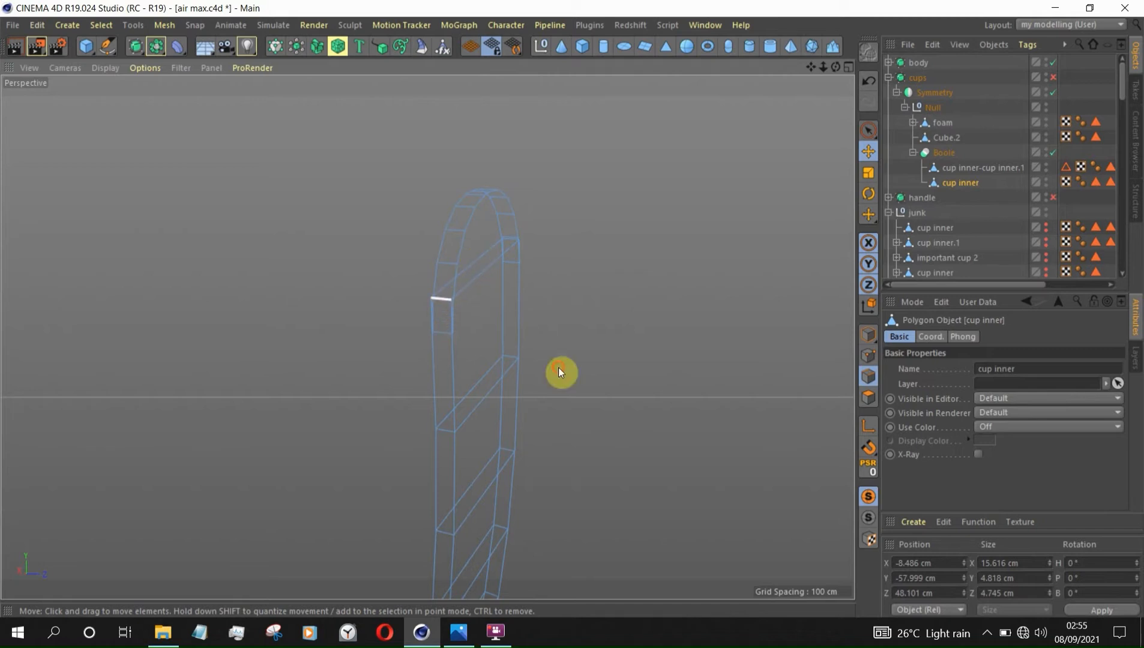
alt+drag(558, 372, 461, 315)
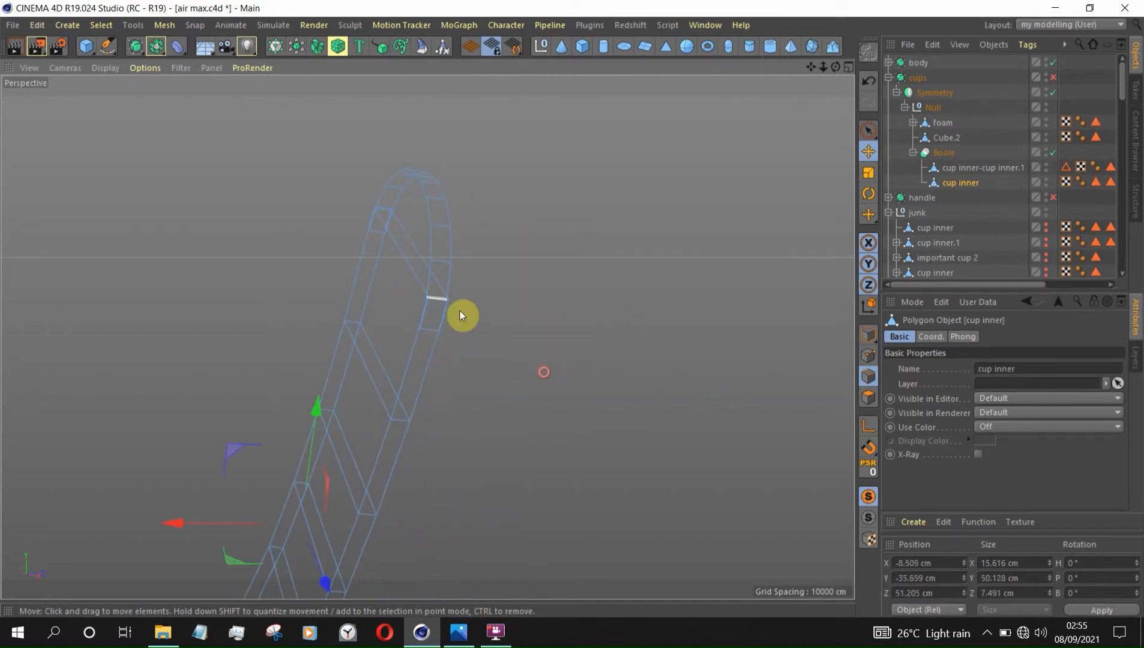
Step: Add the cross edges at the same strip's upper rounded end to the selection
click(461, 315)
shift+click(409, 266)
alt+drag(425, 300, 288, 270)
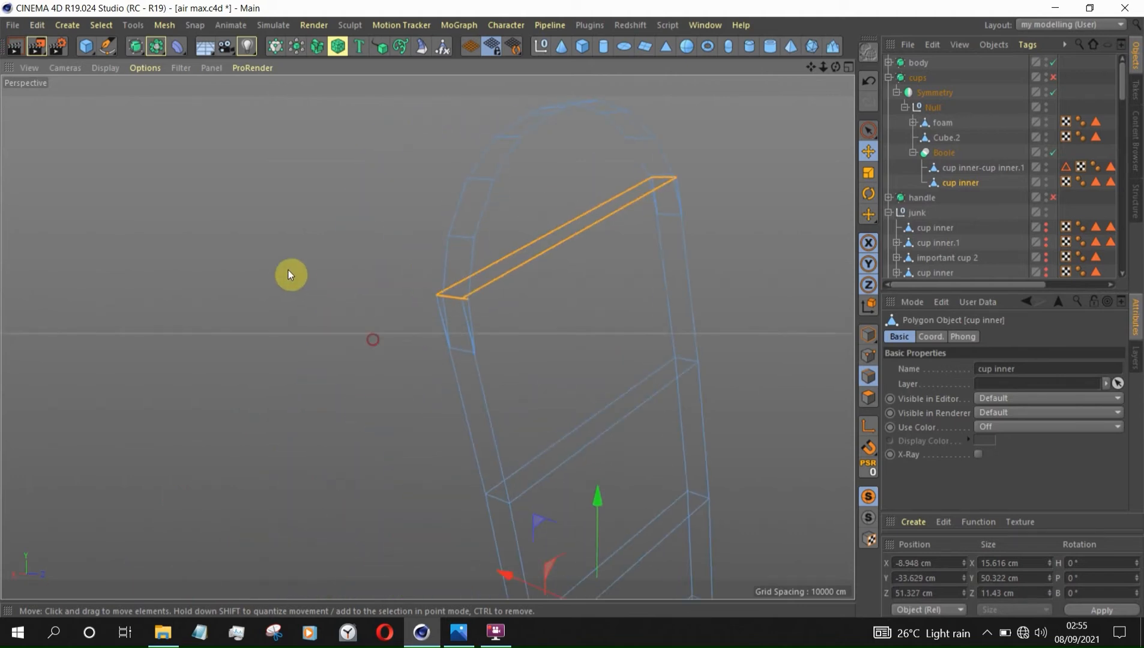
Step: Add the cross edges at the adjoining rounded end of the same side's upper strip to the selection
alt+drag(519, 315, 503, 177)
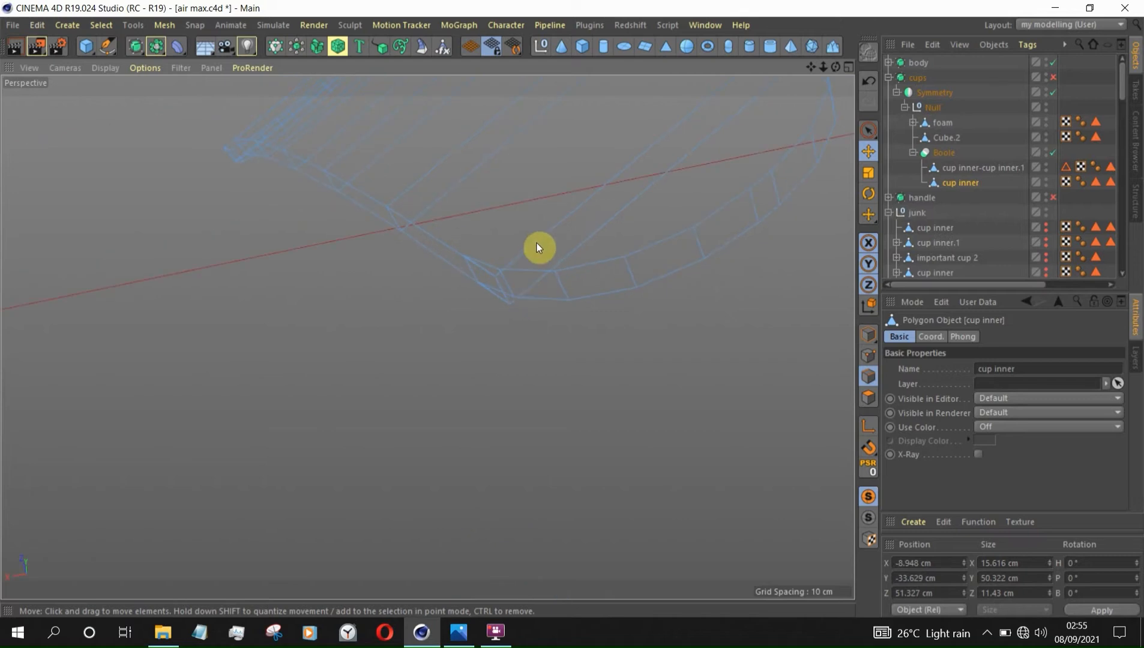
alt+drag(612, 204, 615, 296)
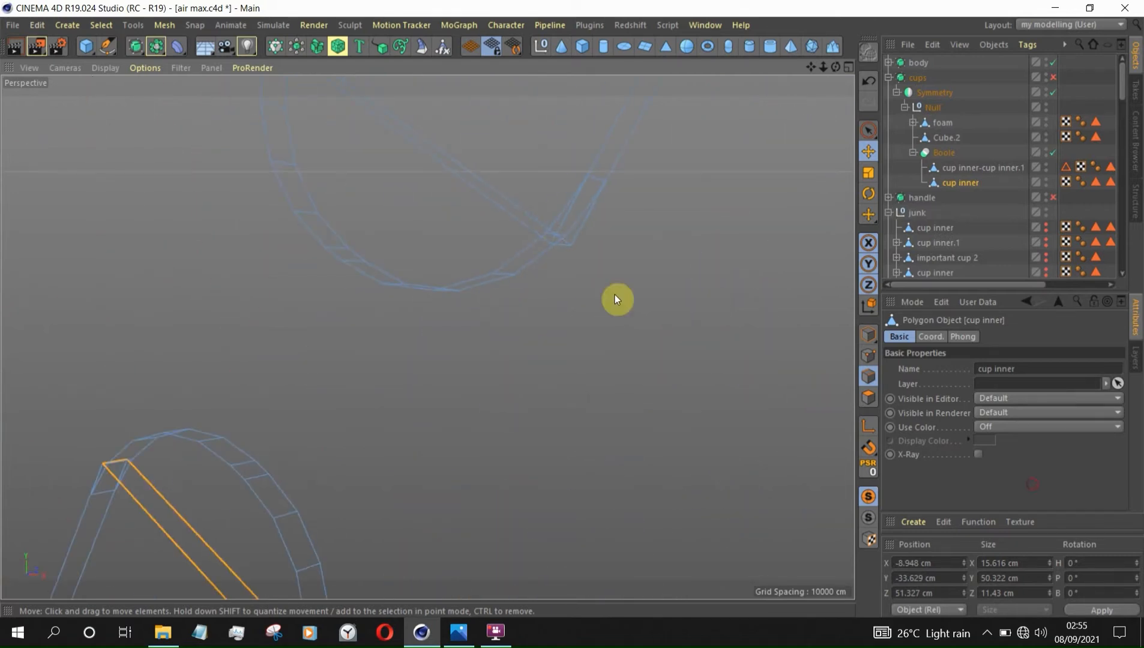
shift+double_click(526, 227)
alt+drag(685, 290, 757, 371)
alt+right_drag(760, 361, 958, 447)
alt+right_drag(738, 187, 880, 288)
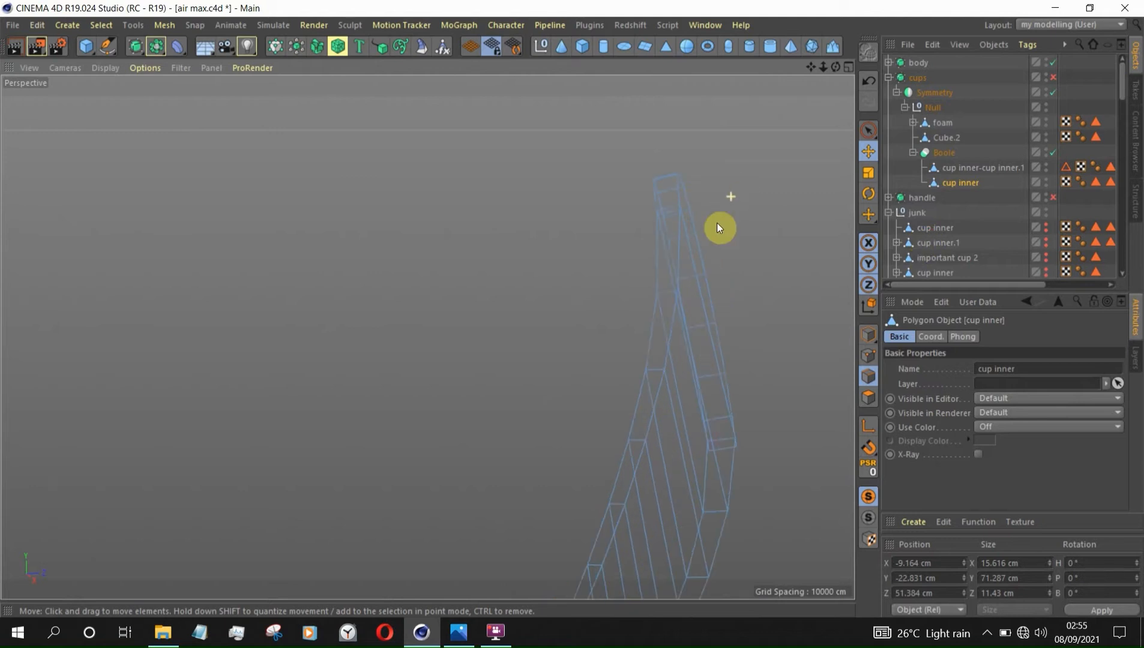
Step: Extend the selection with the cross edges at both rounded ends of a strip on the opposite side
alt+drag(703, 232, 607, 248)
click(606, 245)
shift+click(414, 330)
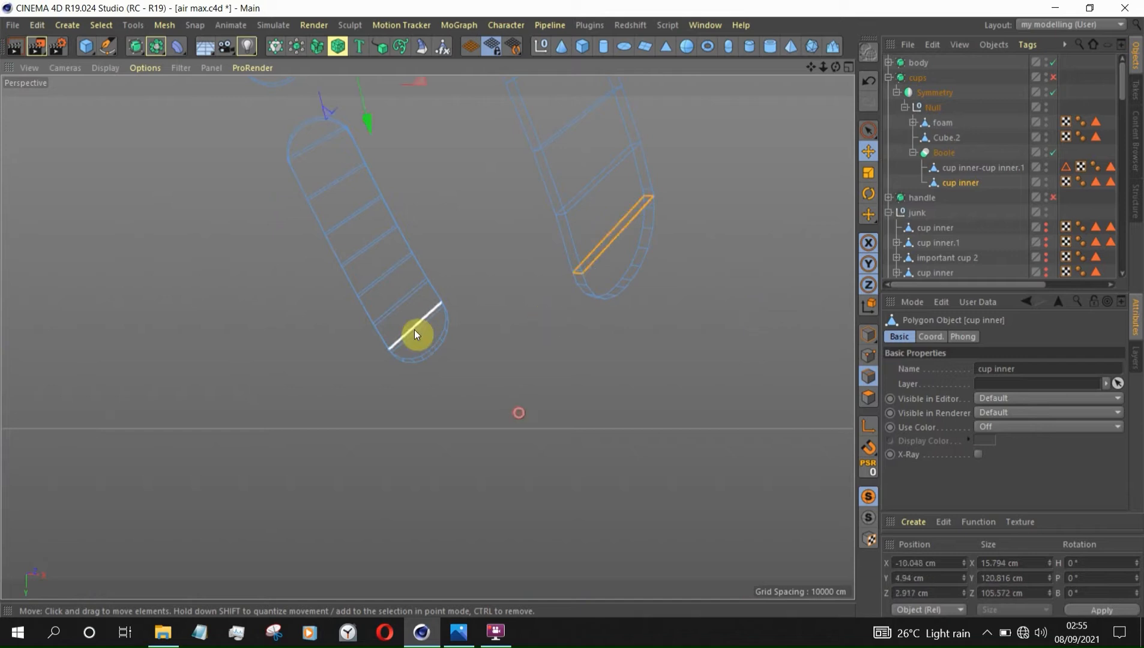
shift+click(313, 144)
scroll(552, 325, down, 3)
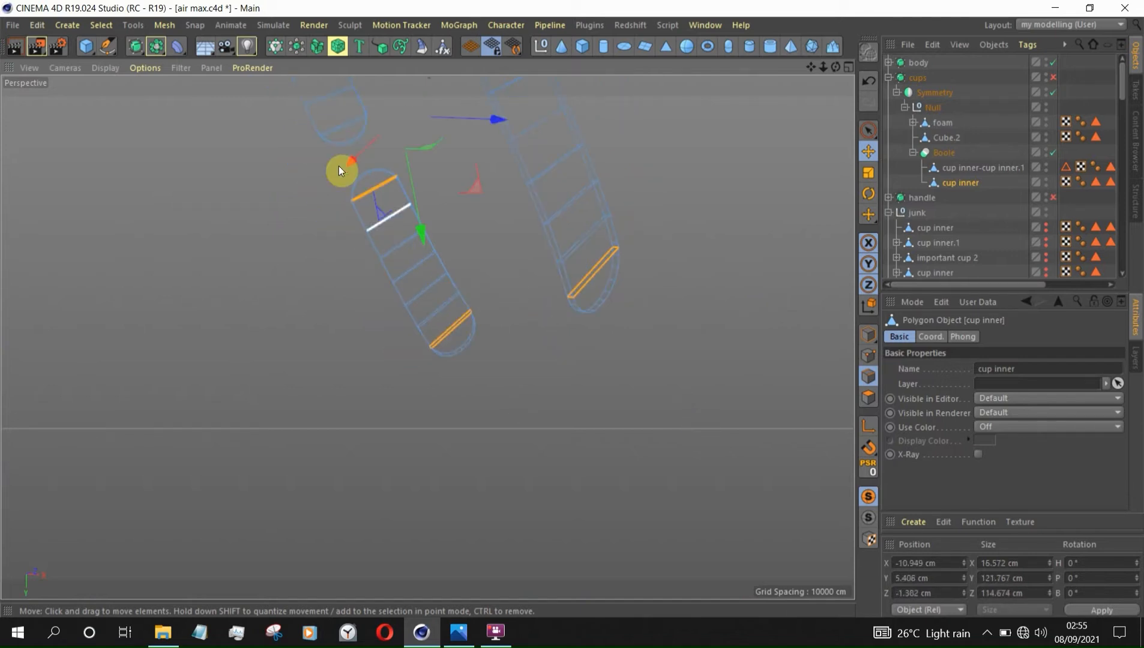
Step: Add the end cross edges of the remaining opposite-side strip and of the curved bottom strip to the selection
scroll(338, 131, up, 4)
alt+drag(417, 168, 475, 195)
scroll(474, 194, up, 3)
shift+click(475, 207)
scroll(382, 256, down, 4)
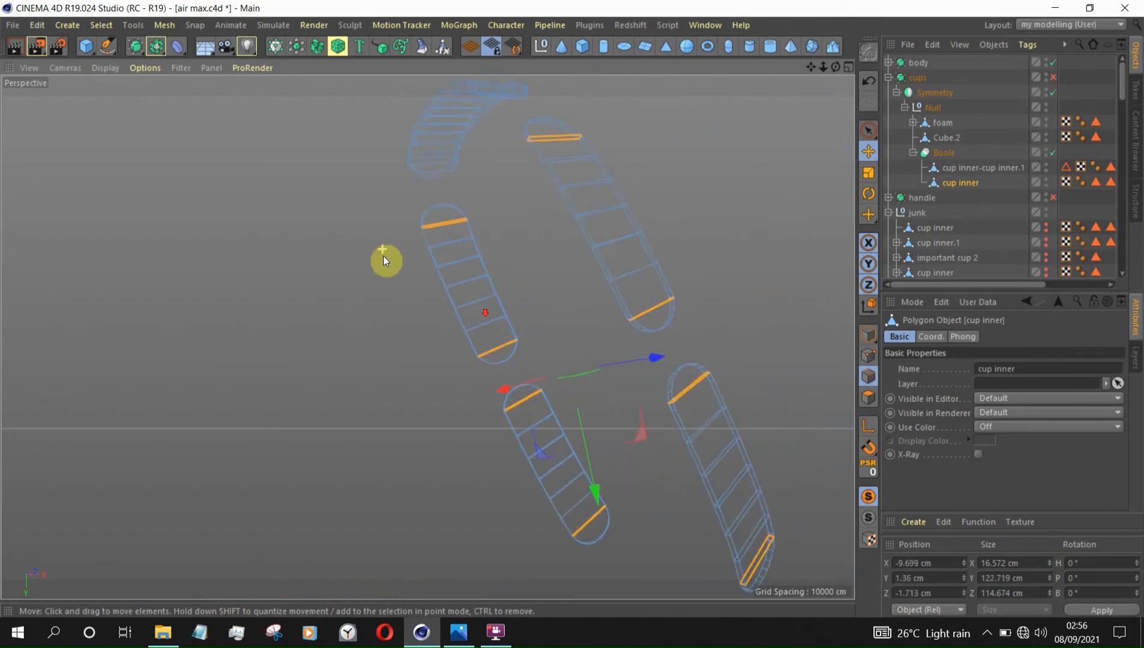
scroll(436, 157, up, 3)
mouse_move(537, 228)
alt+mouse_down()
mouse_move(553, 123)
mouse_move(531, 135)
mouse_move(519, 84)
mouse_move(528, 216)
alt+mouse_up()
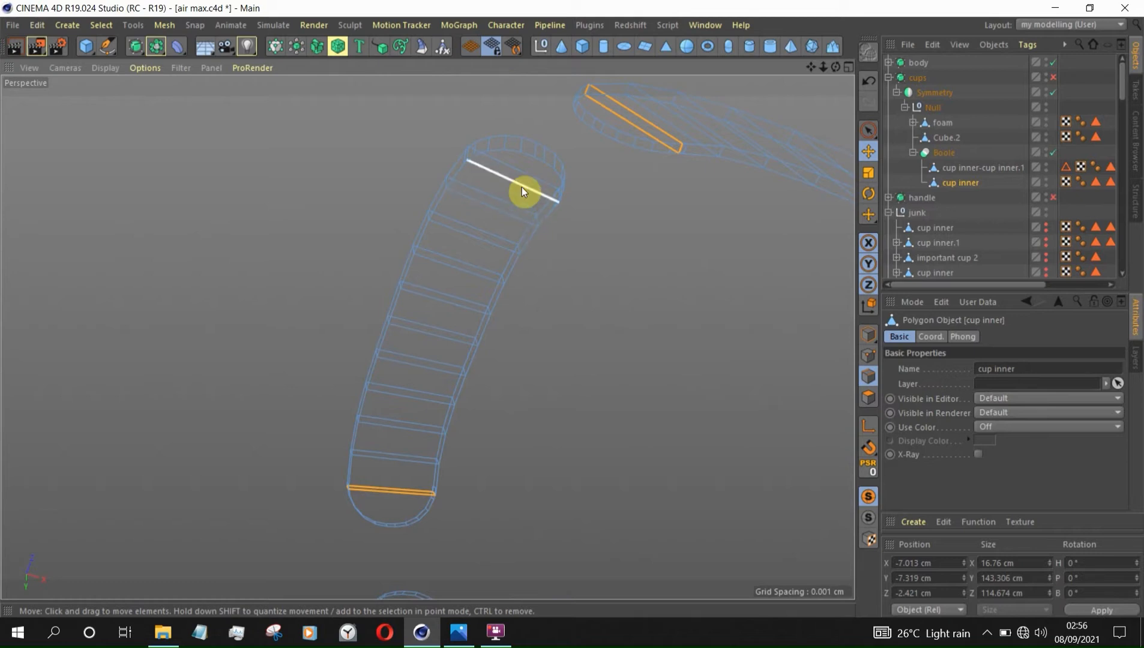
Step: Dissolve the selected cross edges at the rounded ends of all cutter strips
right_click(639, 351)
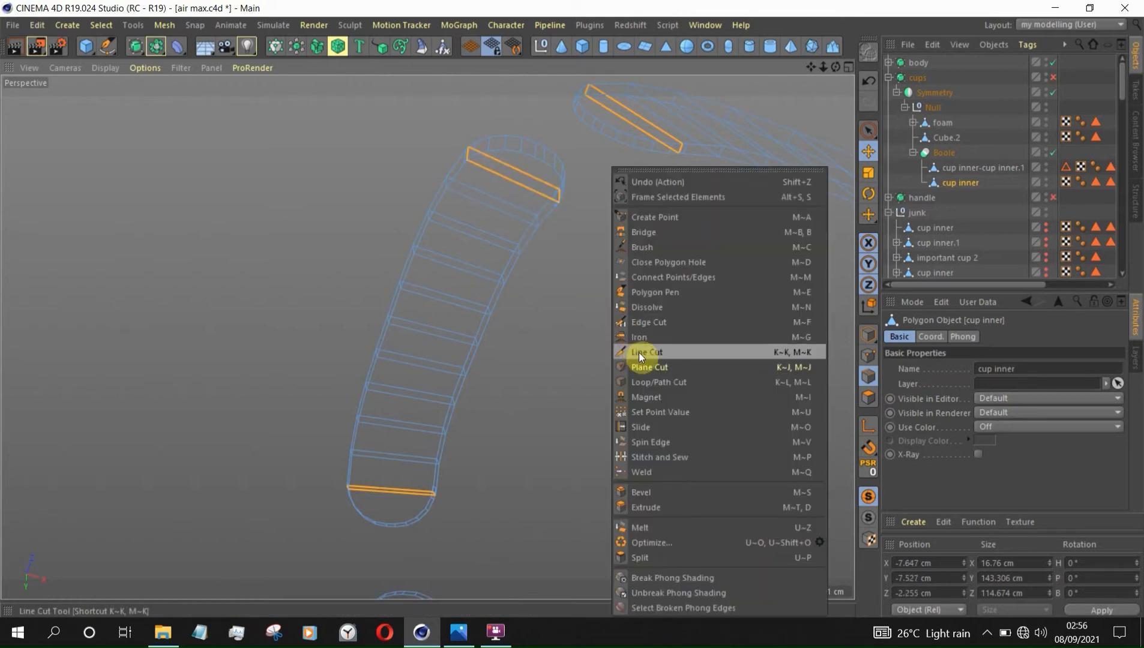
click(641, 303)
scroll(503, 260, down, 7)
alt+drag(499, 256, 370, 363)
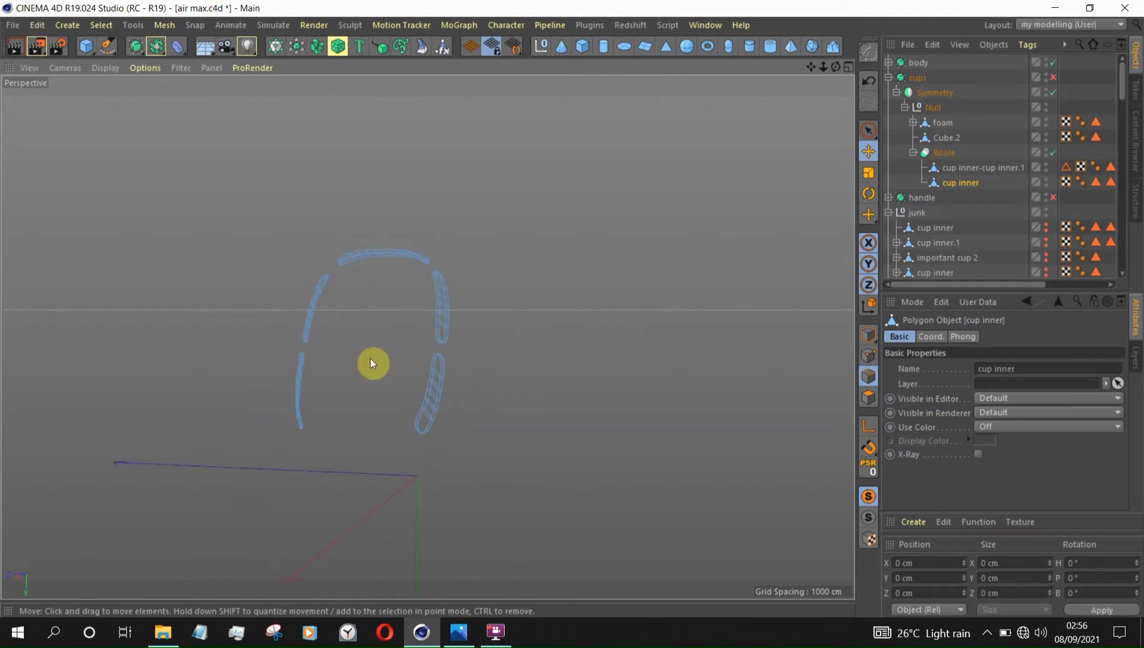
alt+drag(518, 338, 511, 456)
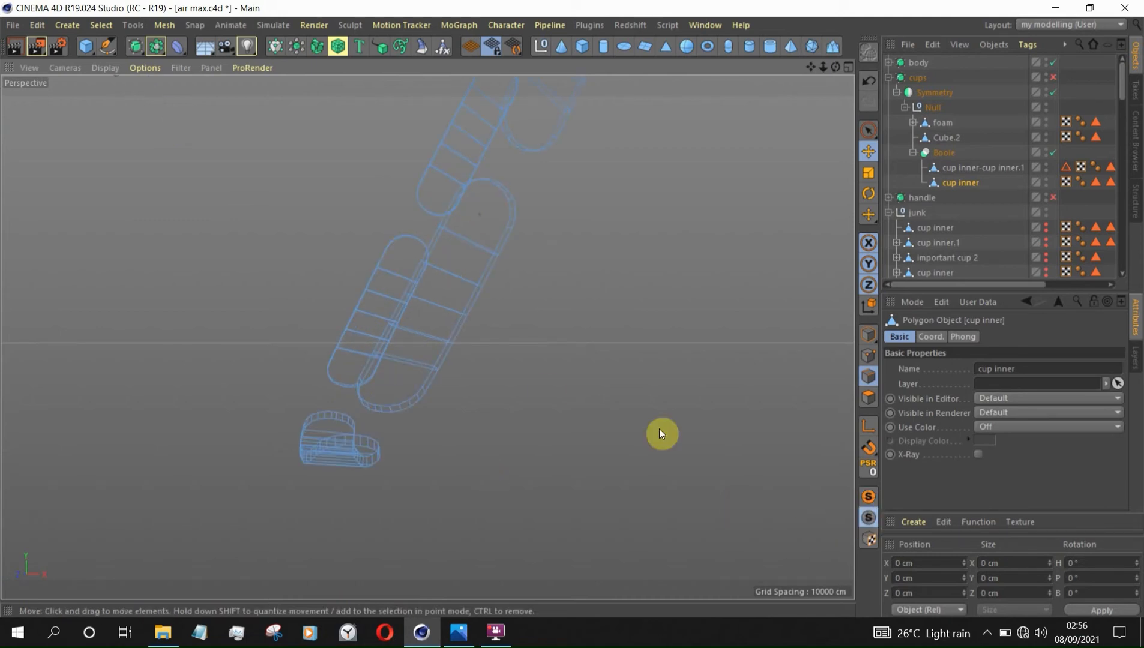
Step: Isolate both Boole operands, cup inner-cup inner.1 and cup inner, together in the viewport
scroll(543, 389, down, 3)
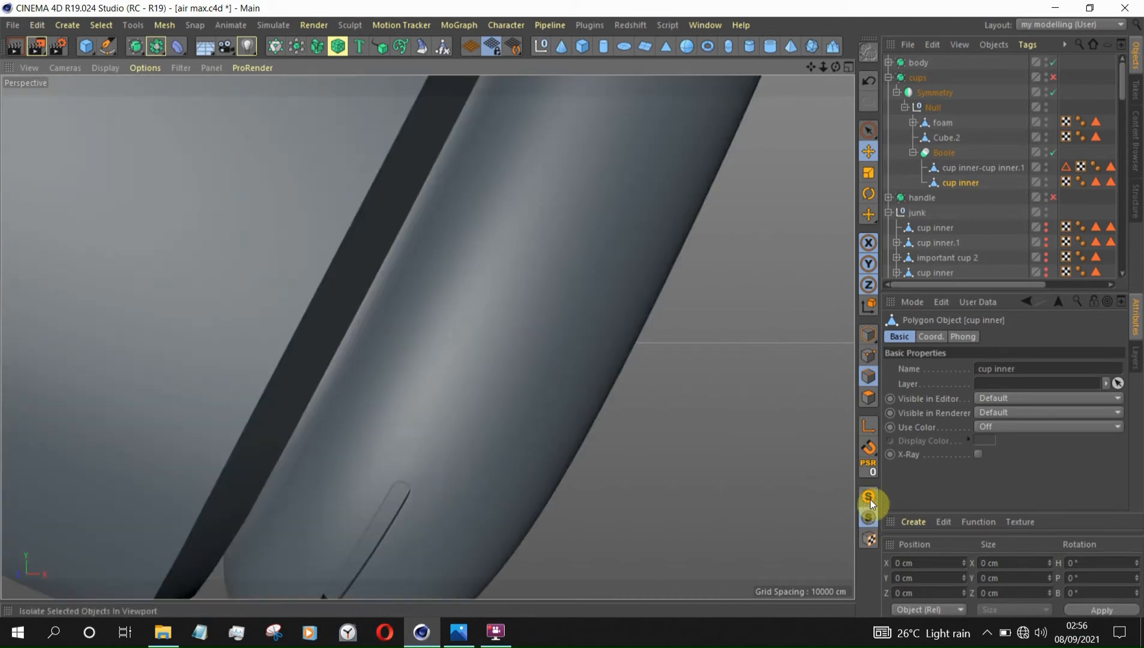
ctrl+click(996, 167)
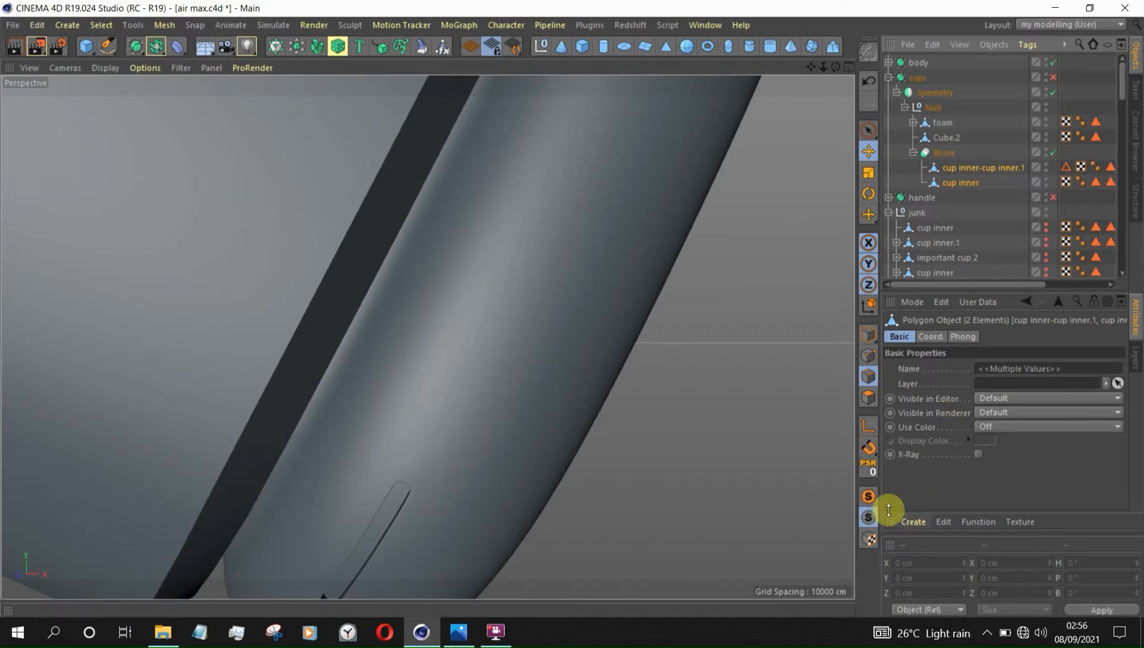
click(868, 497)
scroll(413, 382, down, 3)
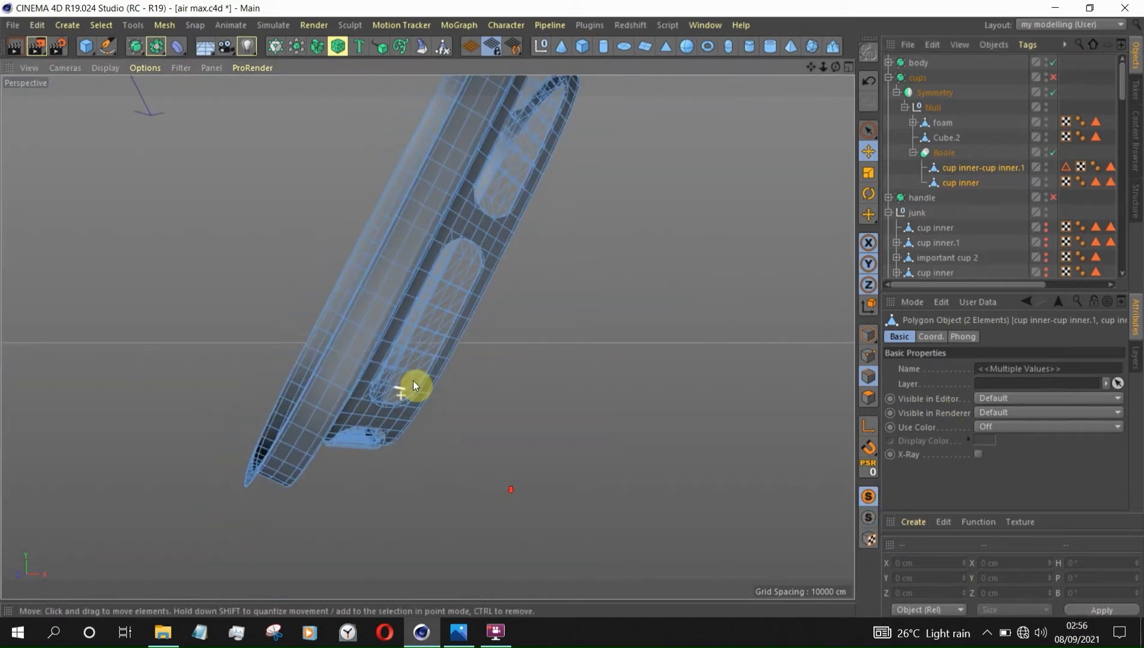
alt+drag(468, 256, 349, 373)
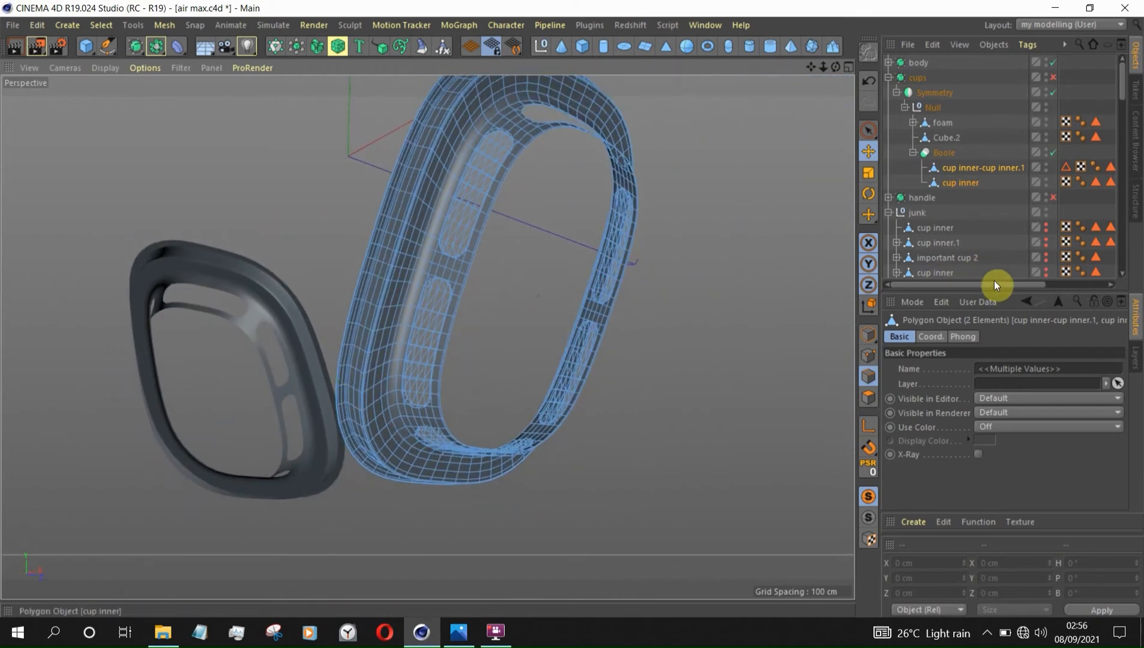
Step: Copy both Boole operands into the junk group as backups, hide the copies and collapse the group
drag(995, 289, 1004, 518)
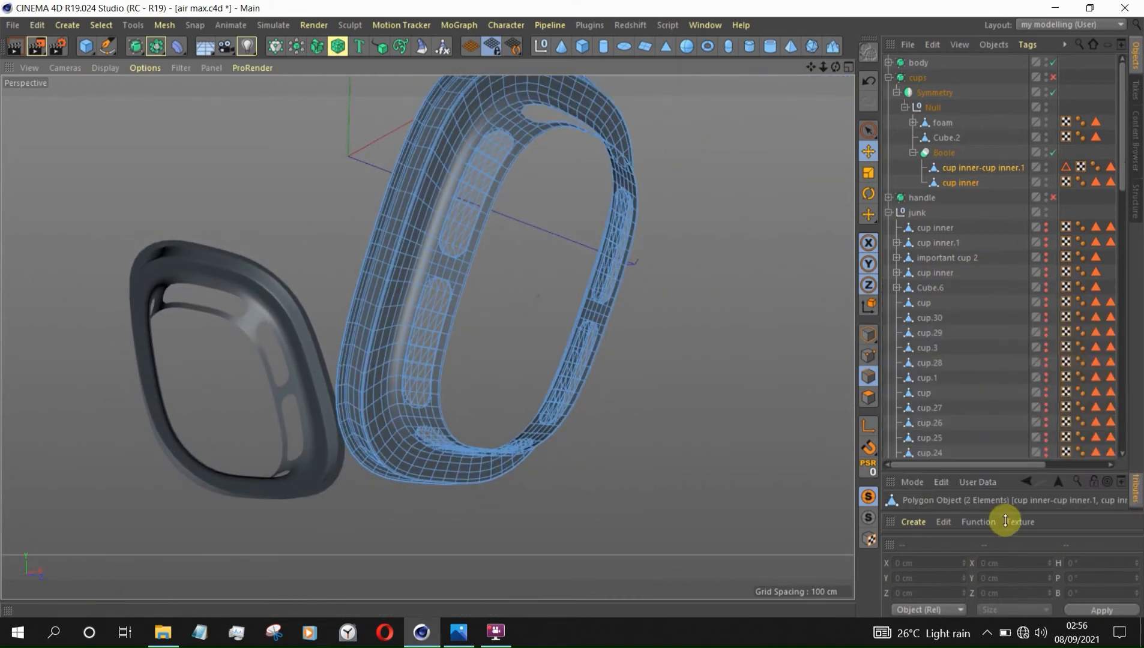
ctrl+drag(968, 165, 973, 211)
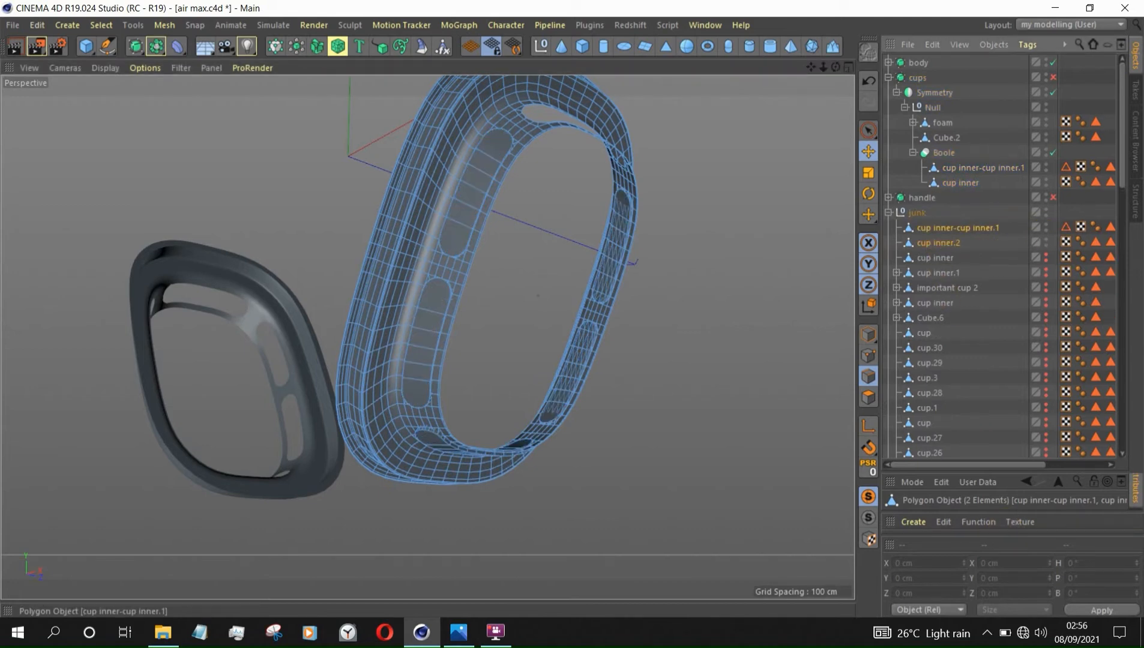
click(1046, 242)
click(898, 233)
click(1113, 270)
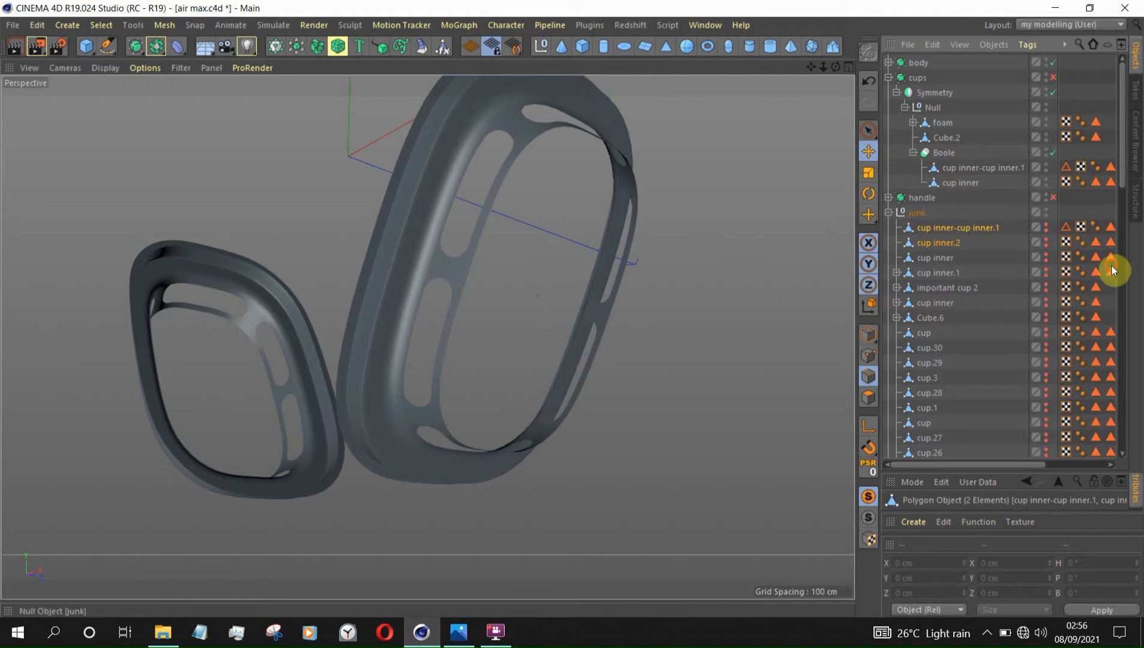
Step: Enable Hide new edges and Create single object on the cup's Boole
click(958, 170)
click(947, 154)
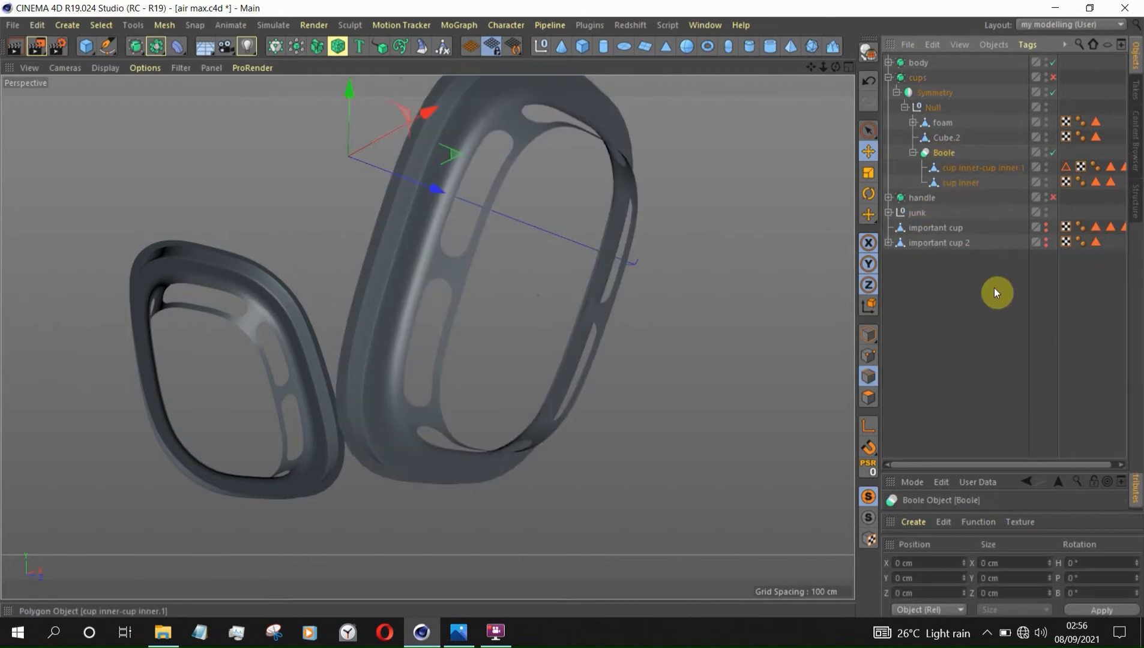
drag(1012, 474, 990, 267)
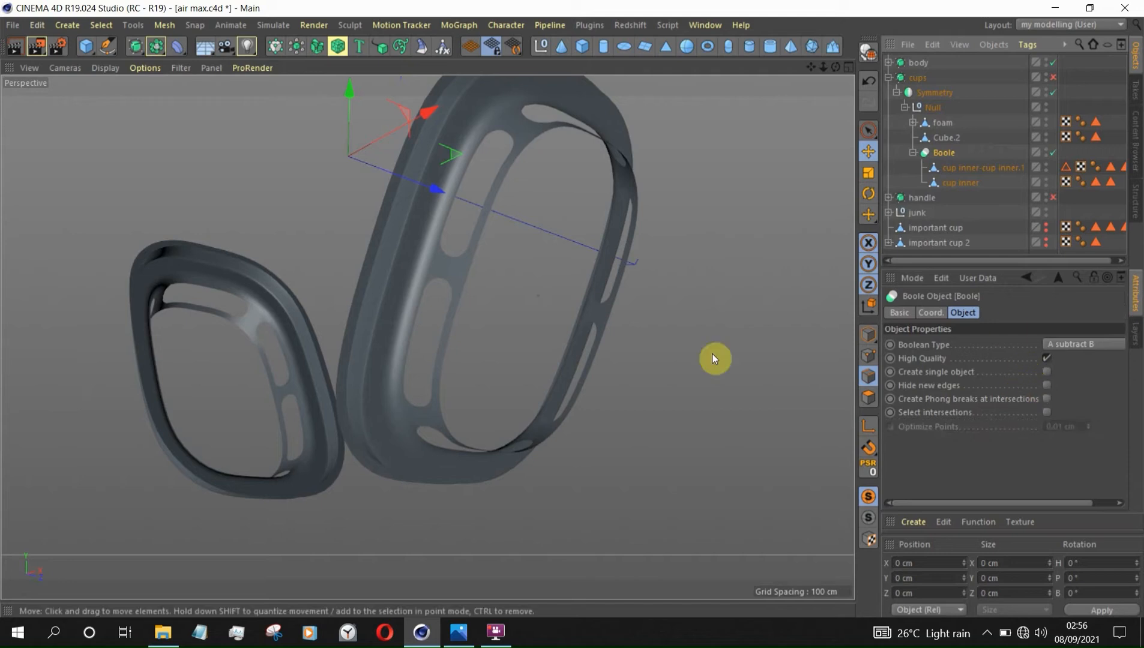
alt+drag(497, 357, 564, 334)
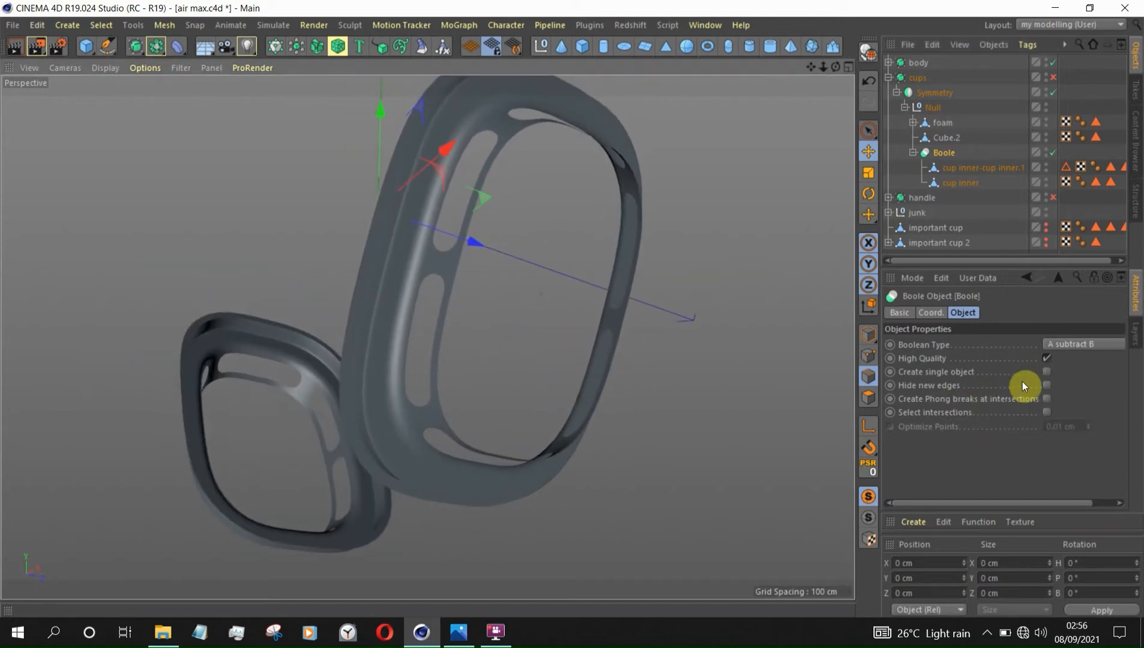
click(1045, 386)
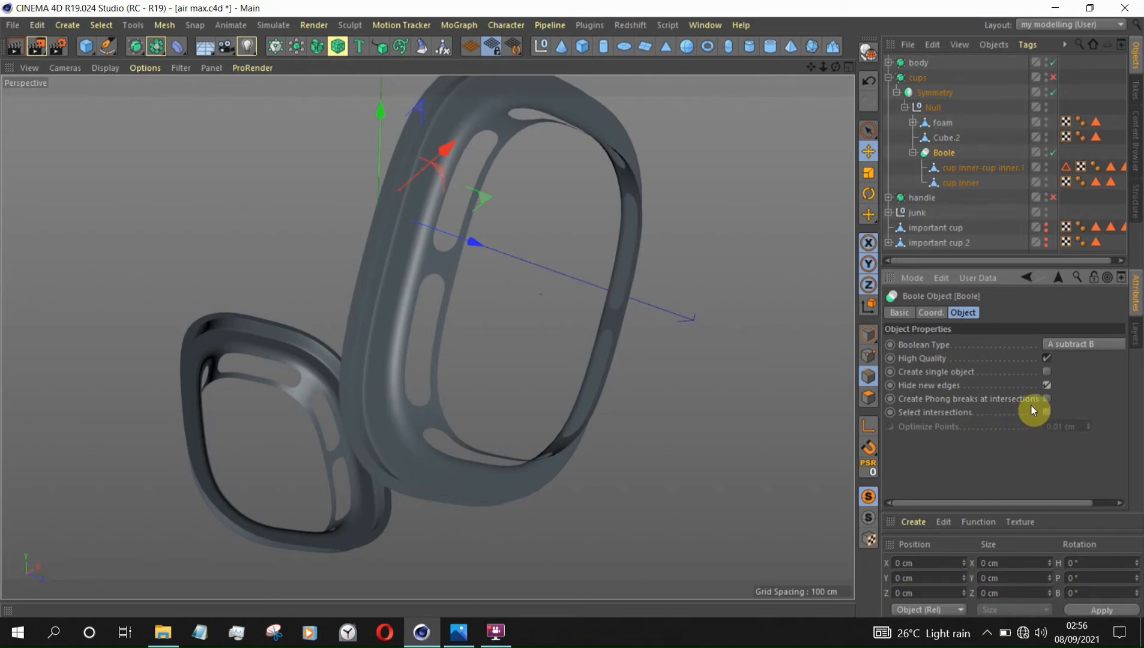
click(1049, 375)
alt+drag(567, 296, 674, 276)
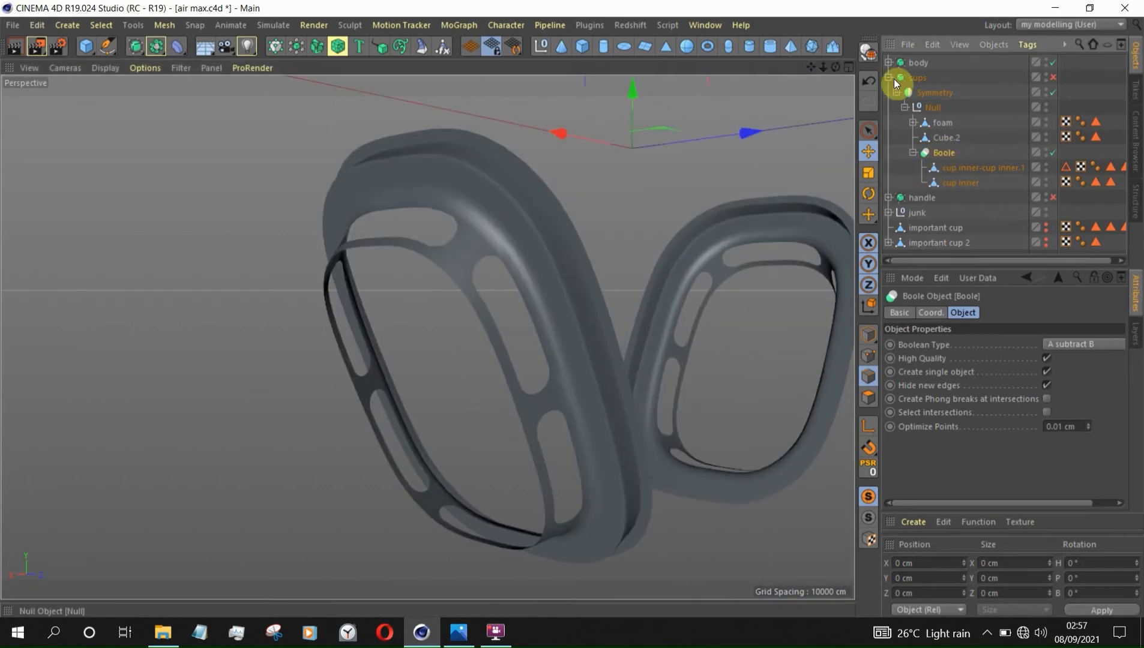
Step: Convert the cup's Boole into an editable mesh and move the resulting object out of its null
click(868, 53)
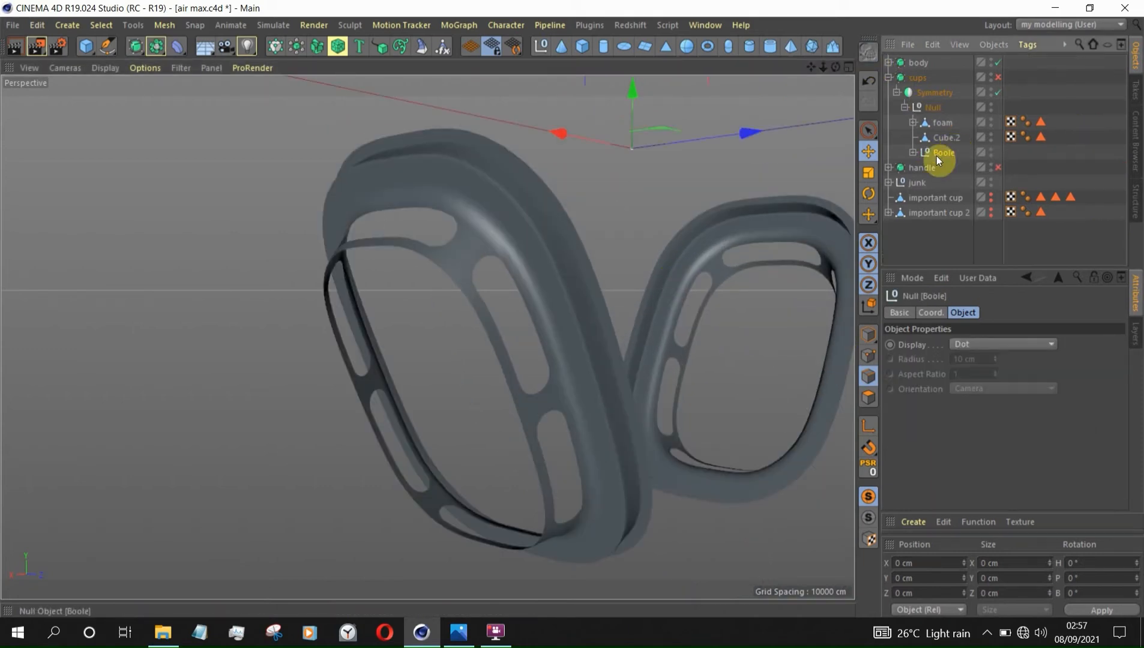
click(913, 152)
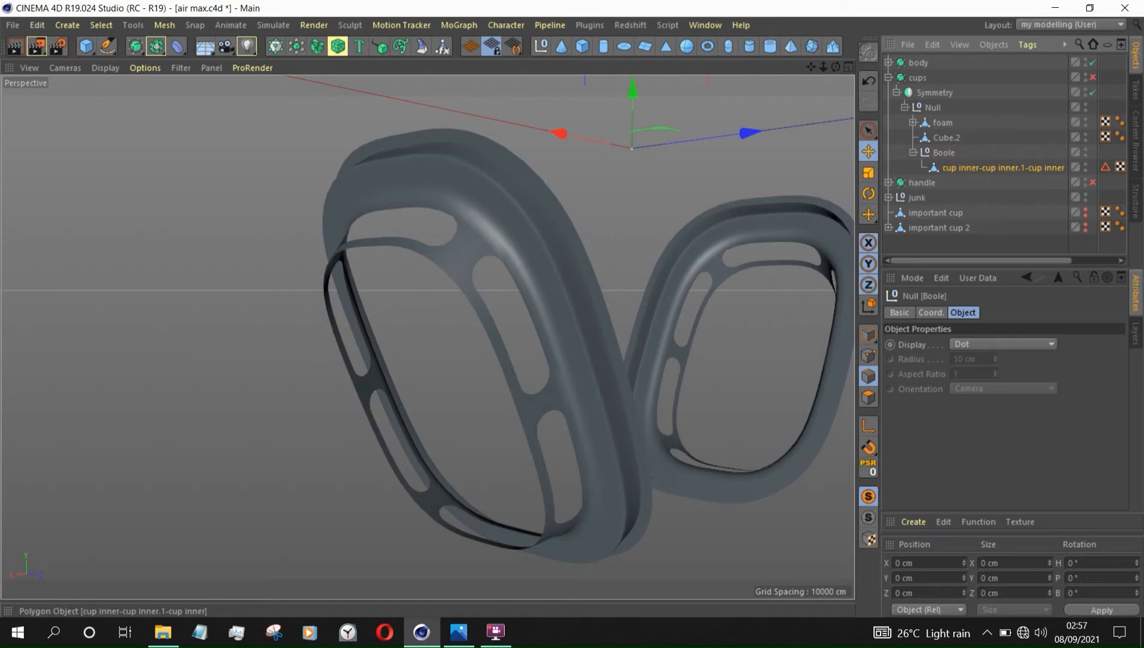
drag(985, 168, 985, 148)
Step: Rename the extracted cup mesh as cups and delete the empty Boole null
double_click(984, 153)
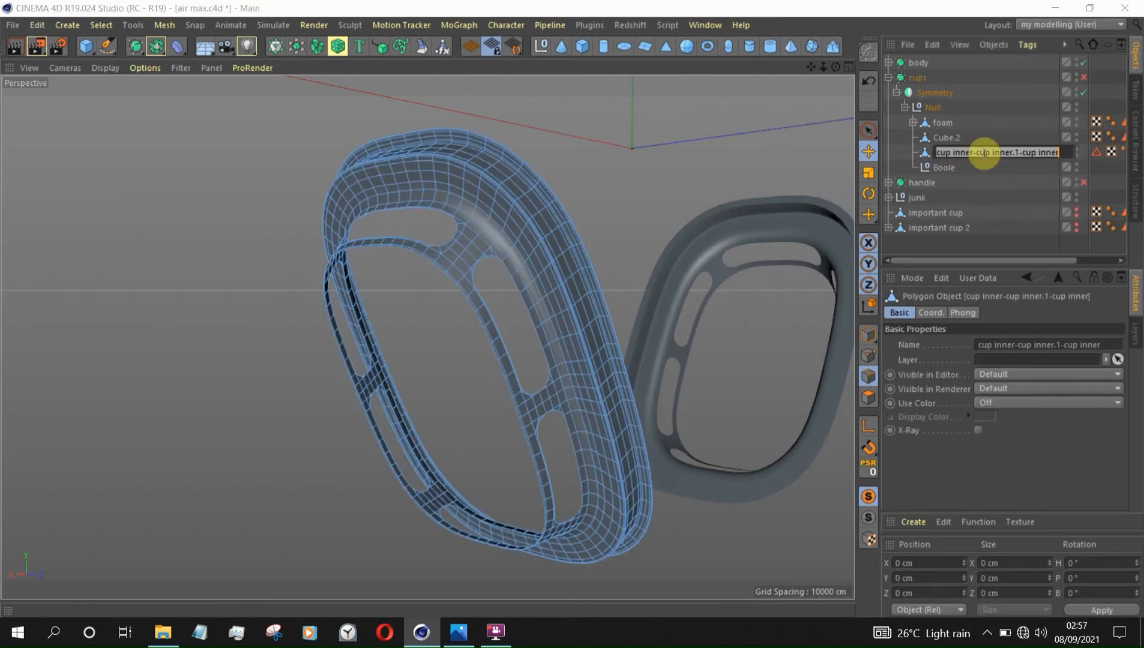
text(cu)
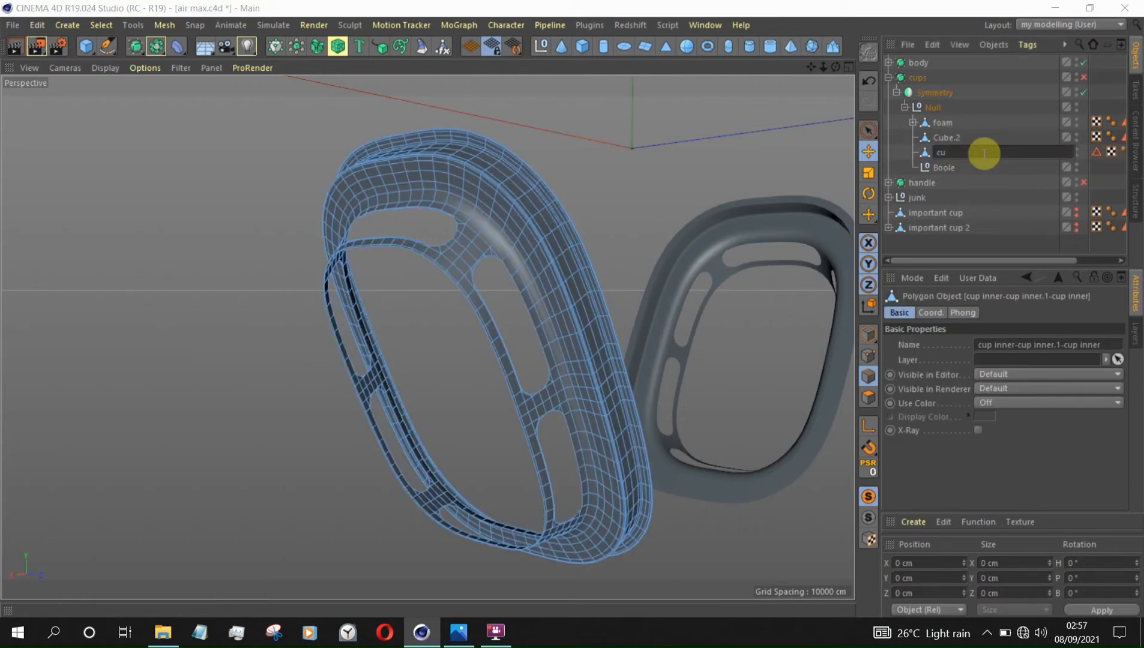
text(ps)
key(Return)
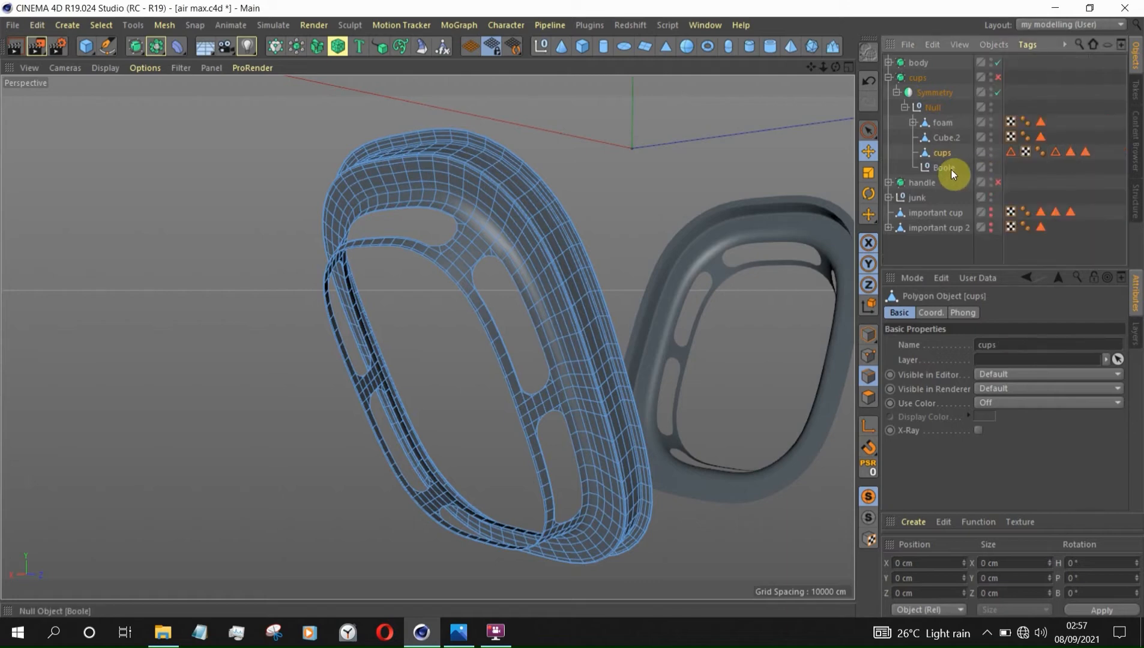
click(944, 167)
key(Delete)
click(943, 153)
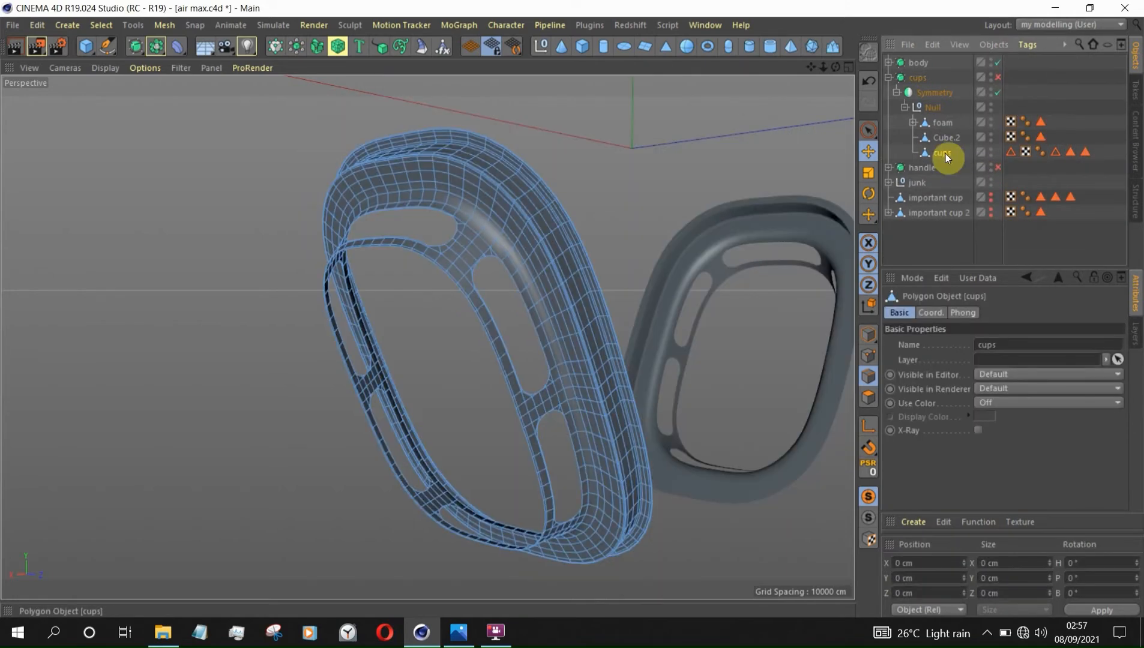
Step: Cut an edge on the cups mesh from the vertex beside the slot's rounded upper end to the slot's rim using Line Cut
scroll(559, 276, up, 6)
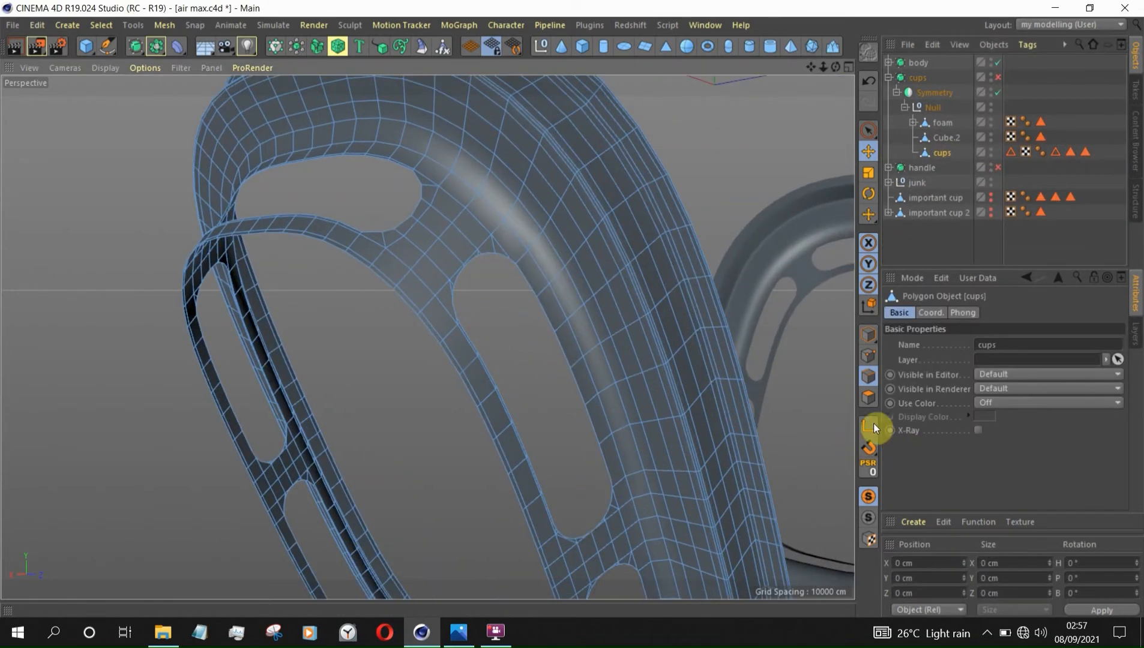
click(867, 354)
scroll(490, 261, up, 5)
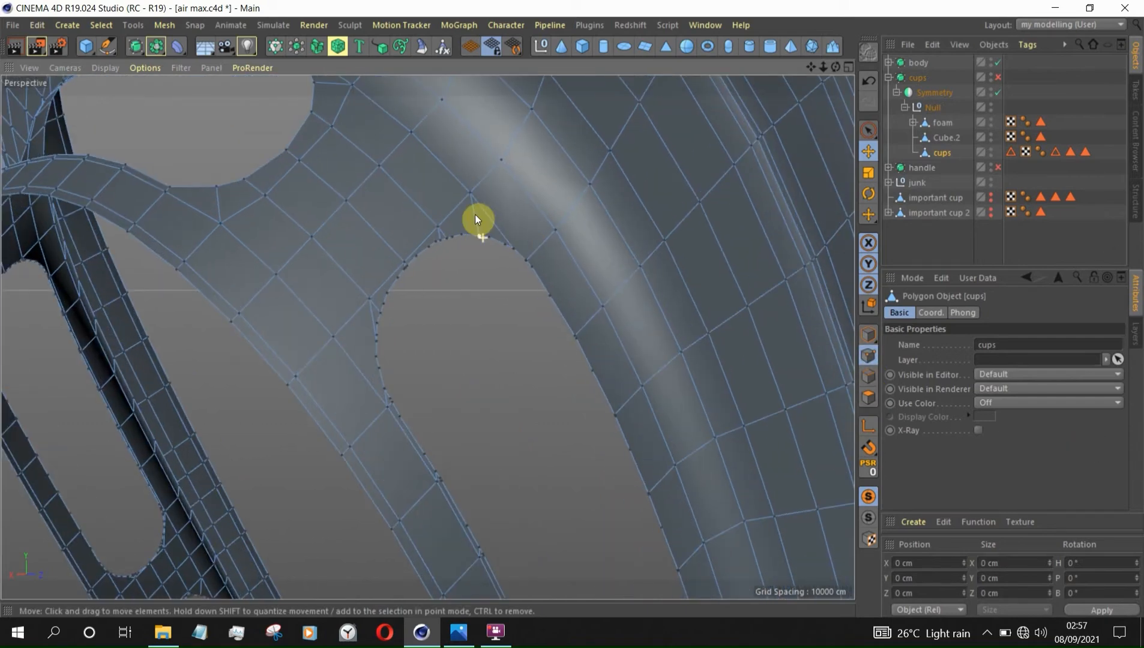
alt+drag(446, 211, 493, 221)
alt+drag(425, 332, 331, 375)
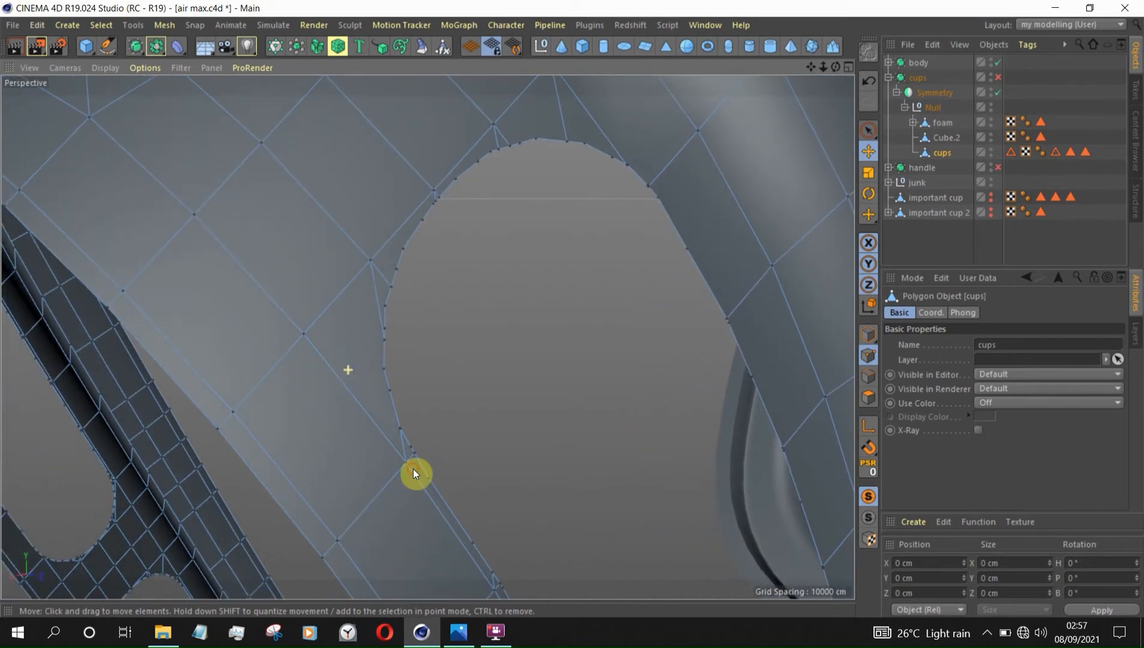
key(k)
key(k)
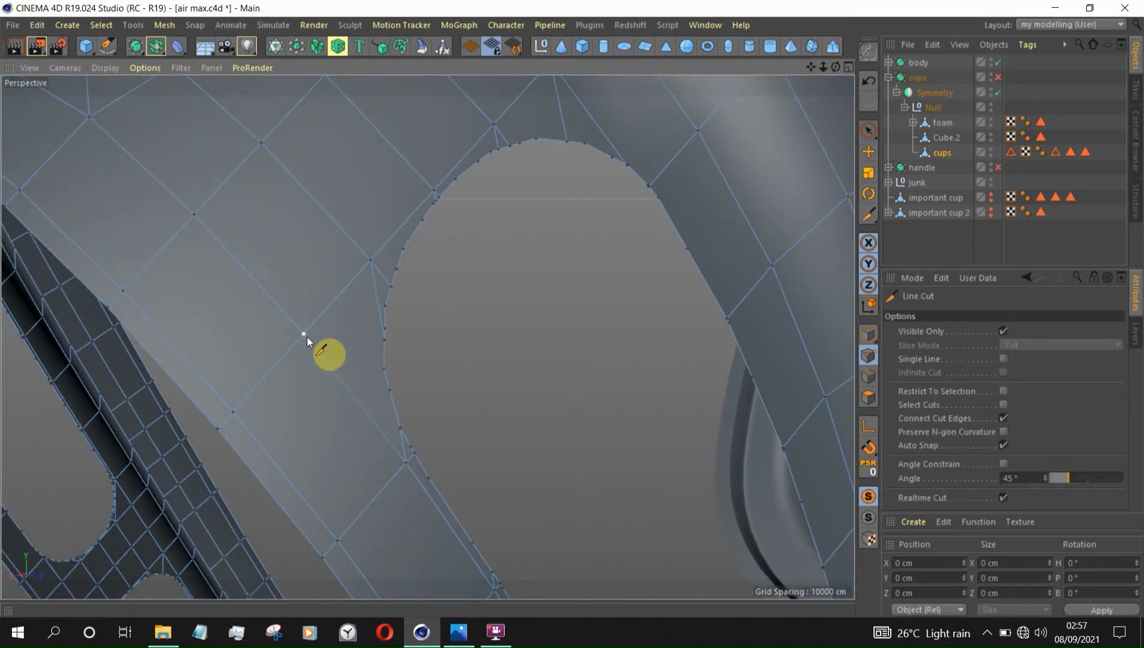
click(304, 335)
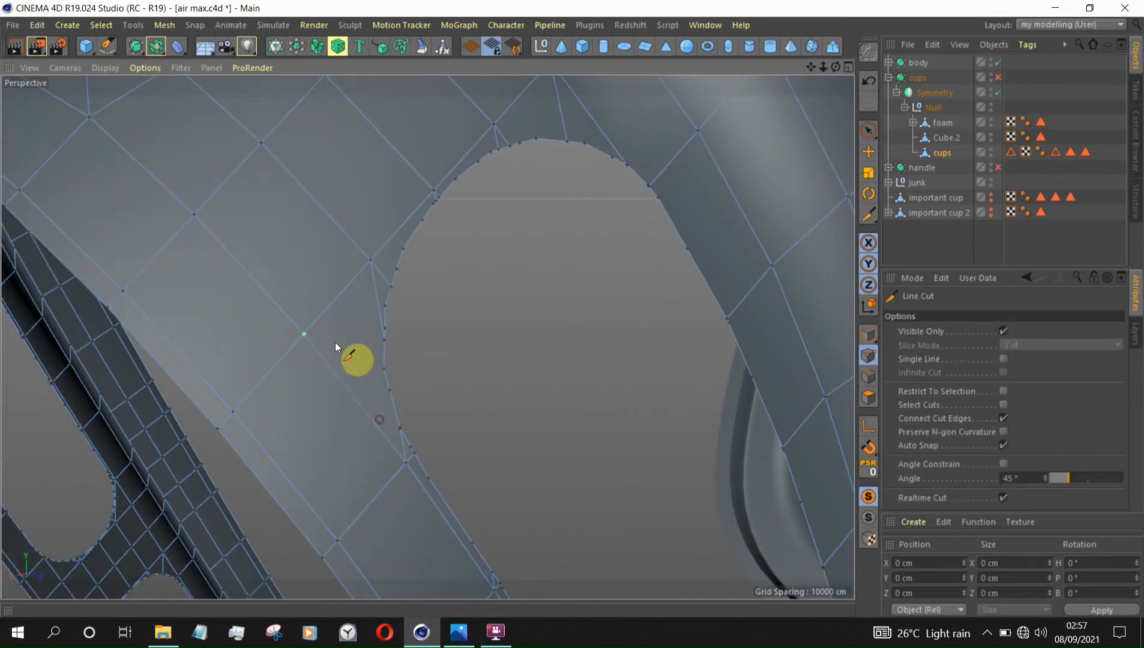
click(407, 353)
key(Escape)
key(Escape)
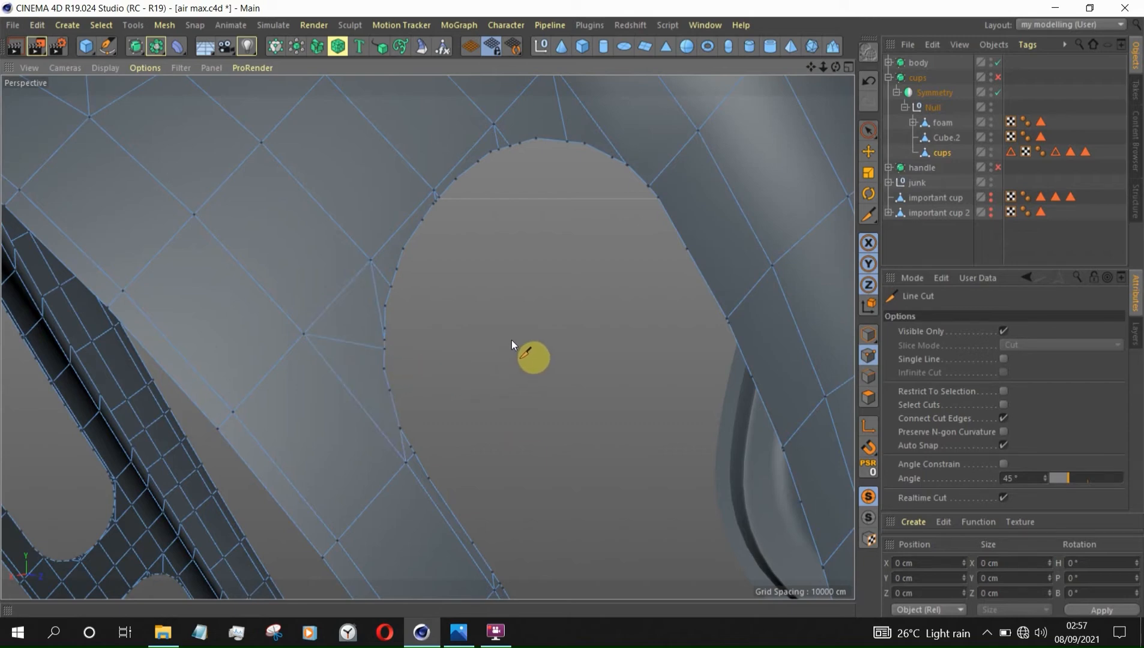
Step: Merge the surplus rim points around the new cut at the slot's upper end with Stitch and Sew
scroll(429, 295, down, 4)
alt+drag(430, 294, 531, 367)
alt+drag(454, 311, 579, 382)
scroll(579, 381, up, 2)
scroll(558, 336, down, 6)
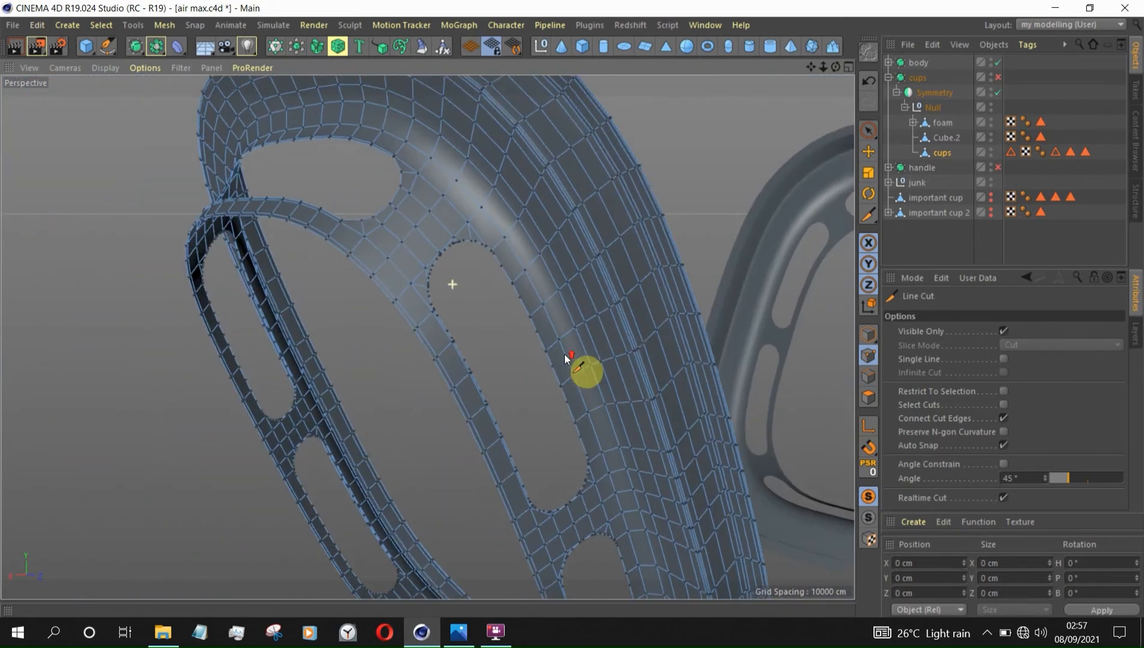
scroll(440, 249, up, 7)
scroll(440, 248, up, 2)
scroll(448, 294, down, 5)
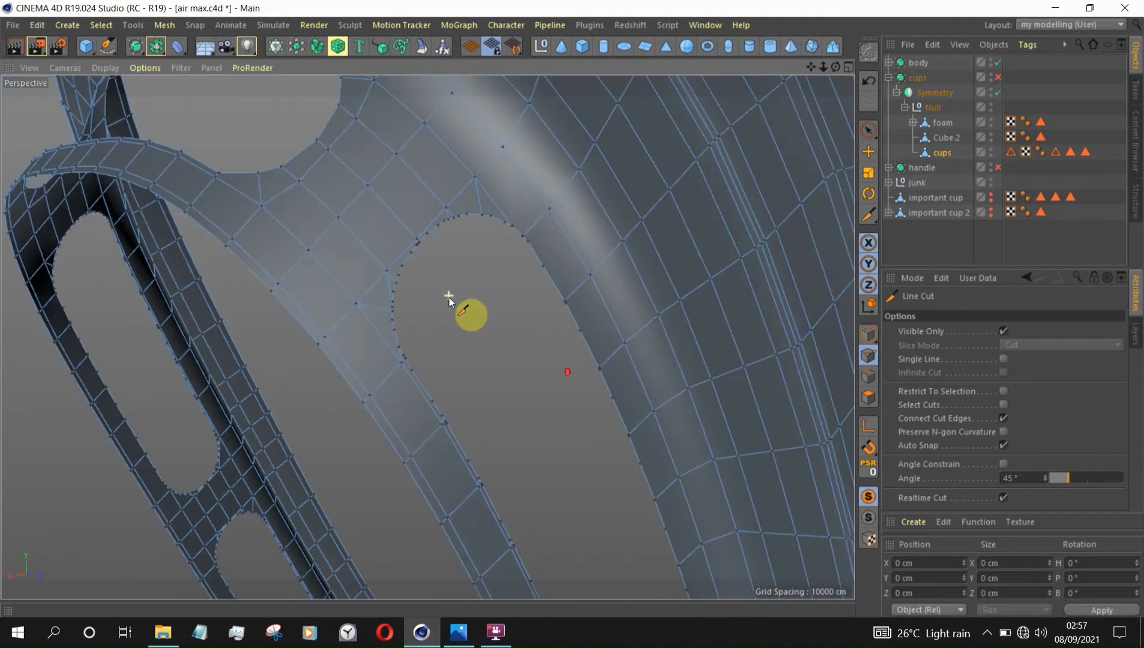
right_click(471, 295)
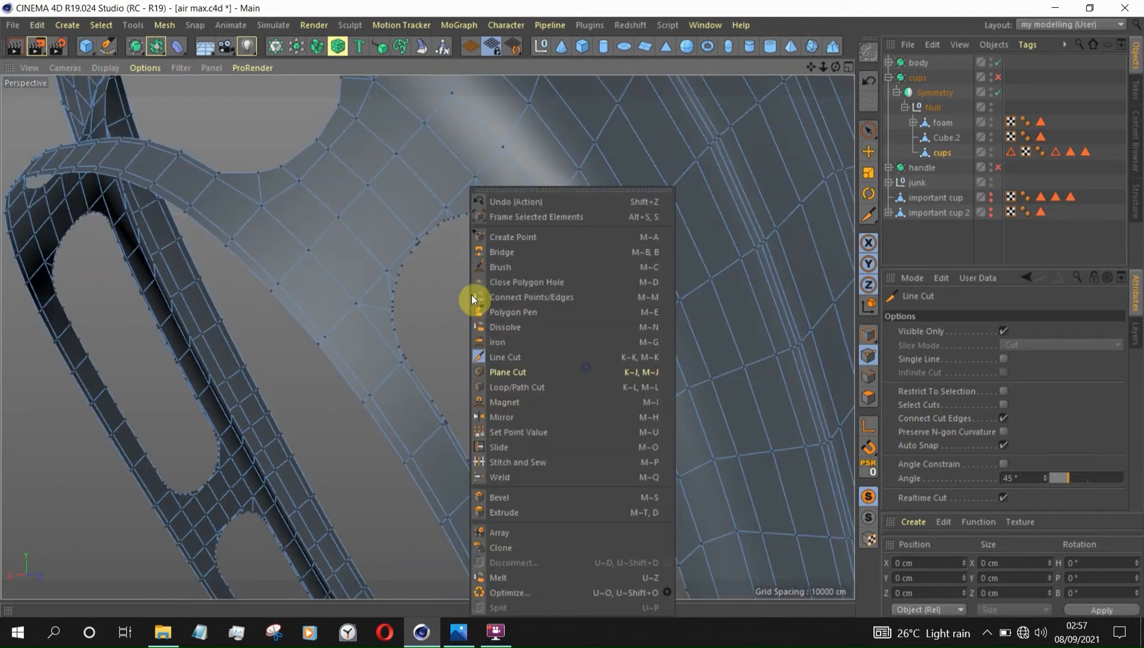
click(520, 464)
scroll(426, 239, up, 2)
alt+drag(426, 238, 446, 275)
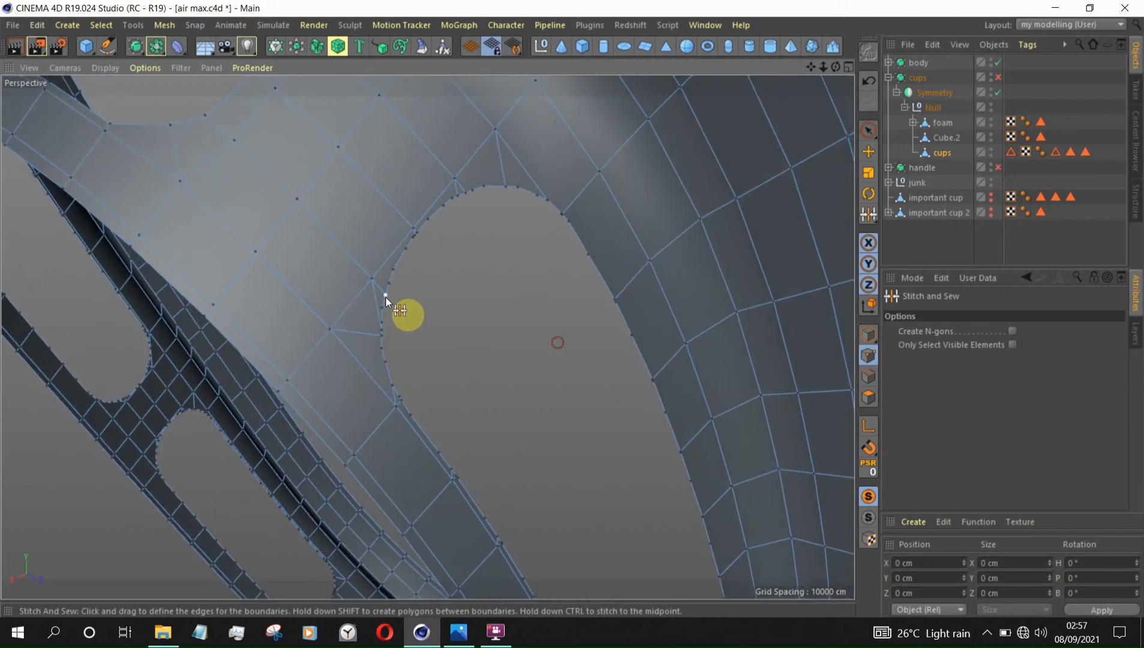
scroll(385, 309, up, 3)
scroll(384, 311, up, 3)
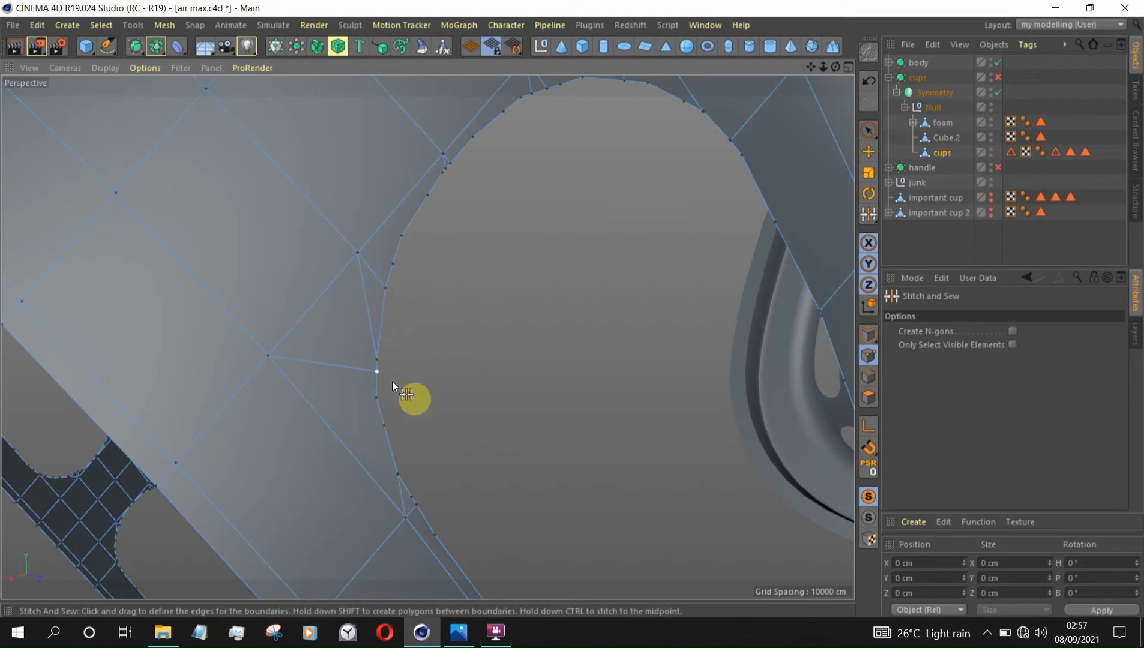
scroll(363, 359, down, 3)
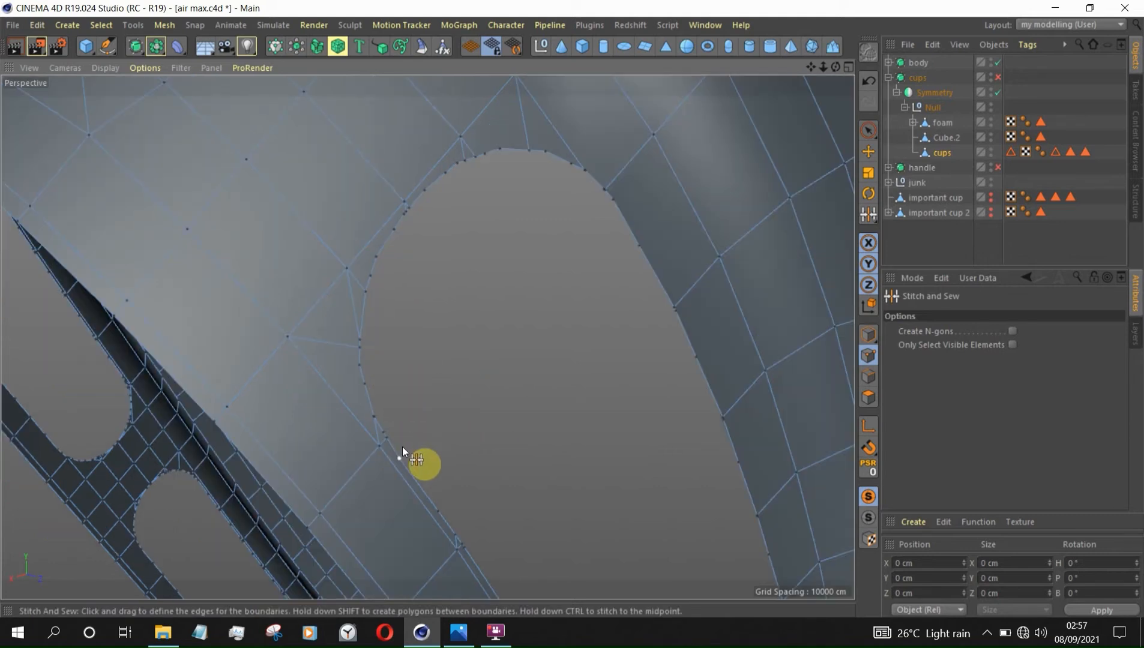
scroll(397, 441, up, 3)
scroll(393, 433, up, 1)
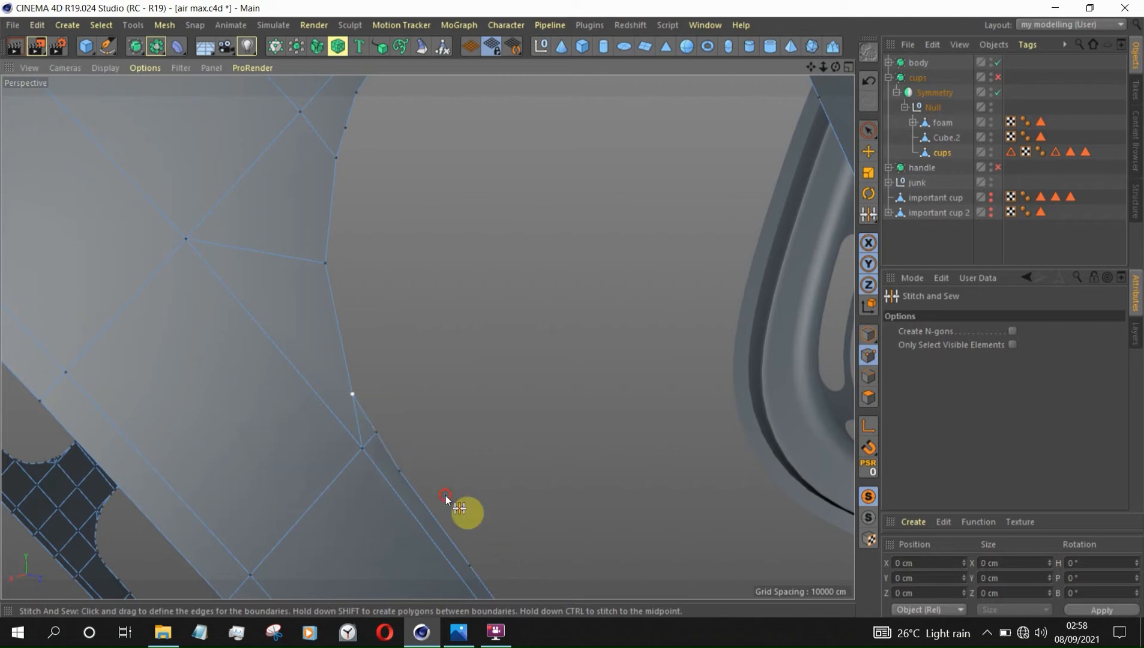
Step: Examine the remaining rim points around the slot's rounded end and along its adjoining narrow strip
scroll(348, 384, down, 3)
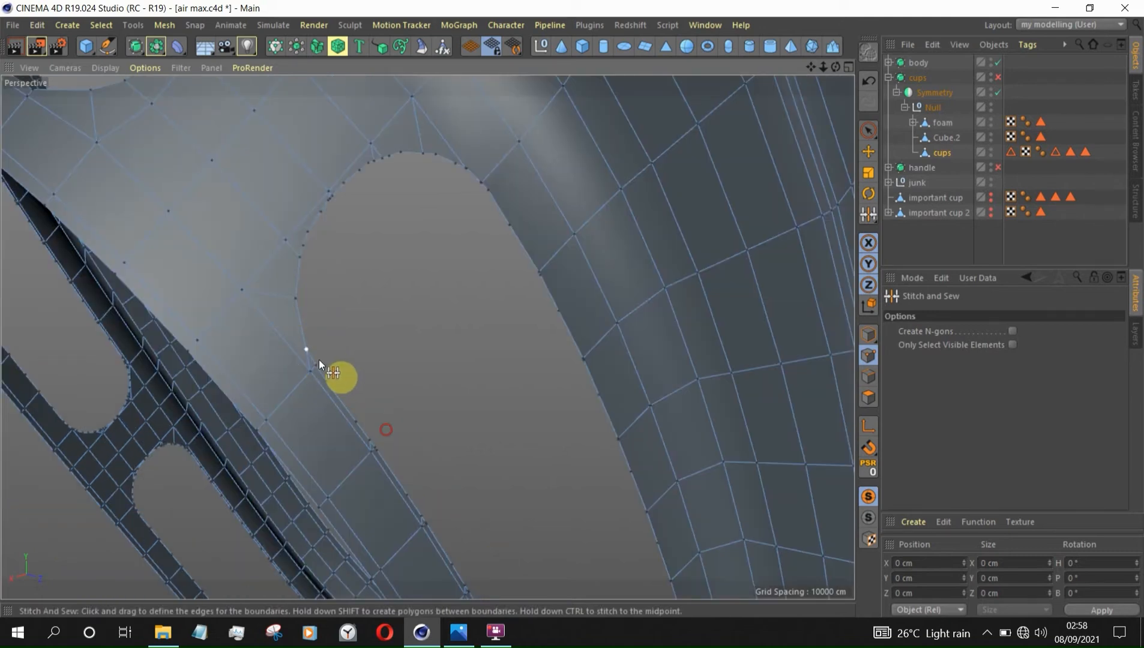
scroll(396, 440, up, 3)
scroll(305, 329, down, 3)
scroll(416, 485, up, 3)
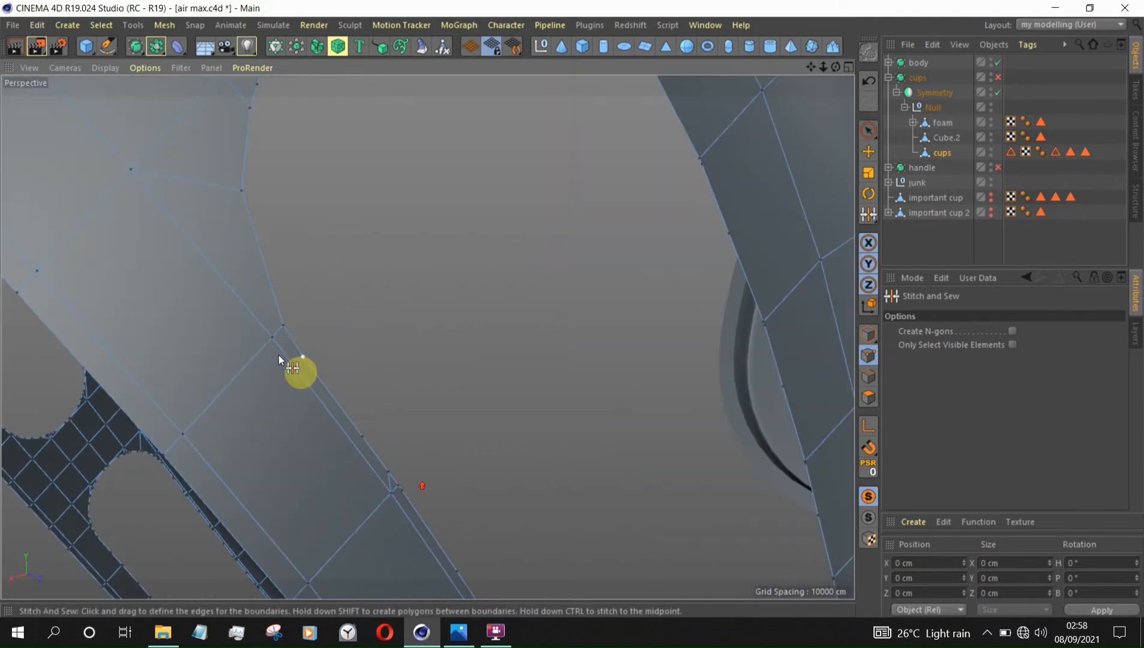
scroll(321, 423, down, 3)
scroll(307, 373, down, 2)
scroll(415, 498, up, 2)
scroll(297, 362, down, 5)
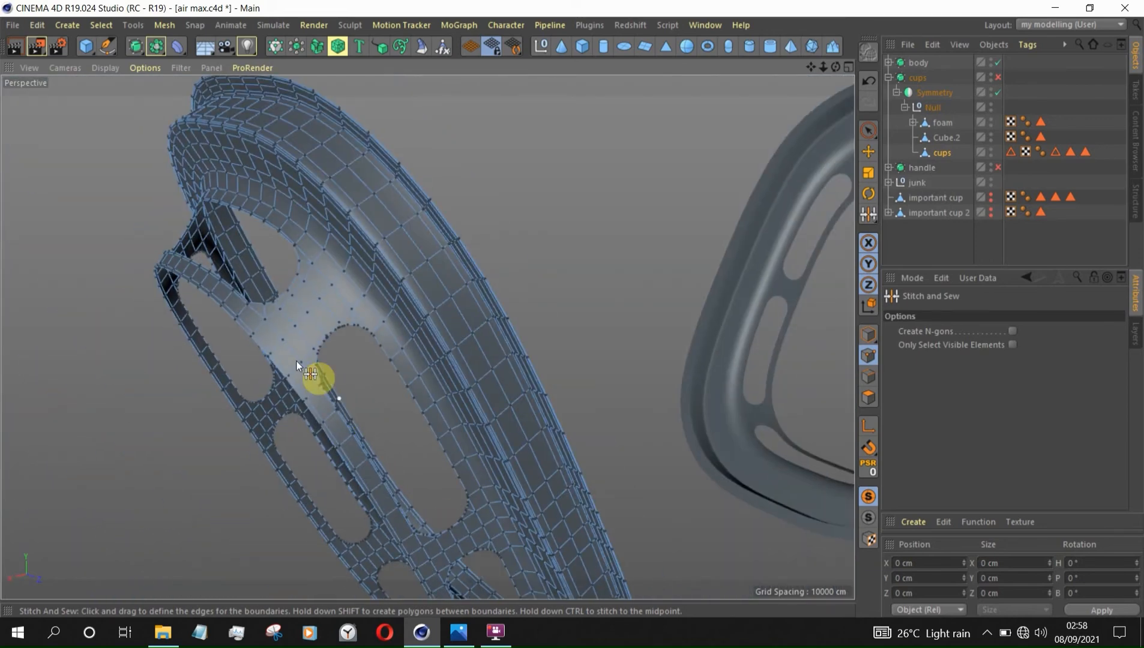
scroll(284, 337, up, 3)
scroll(371, 407, up, 2)
scroll(379, 435, down, 1)
scroll(437, 338, up, 2)
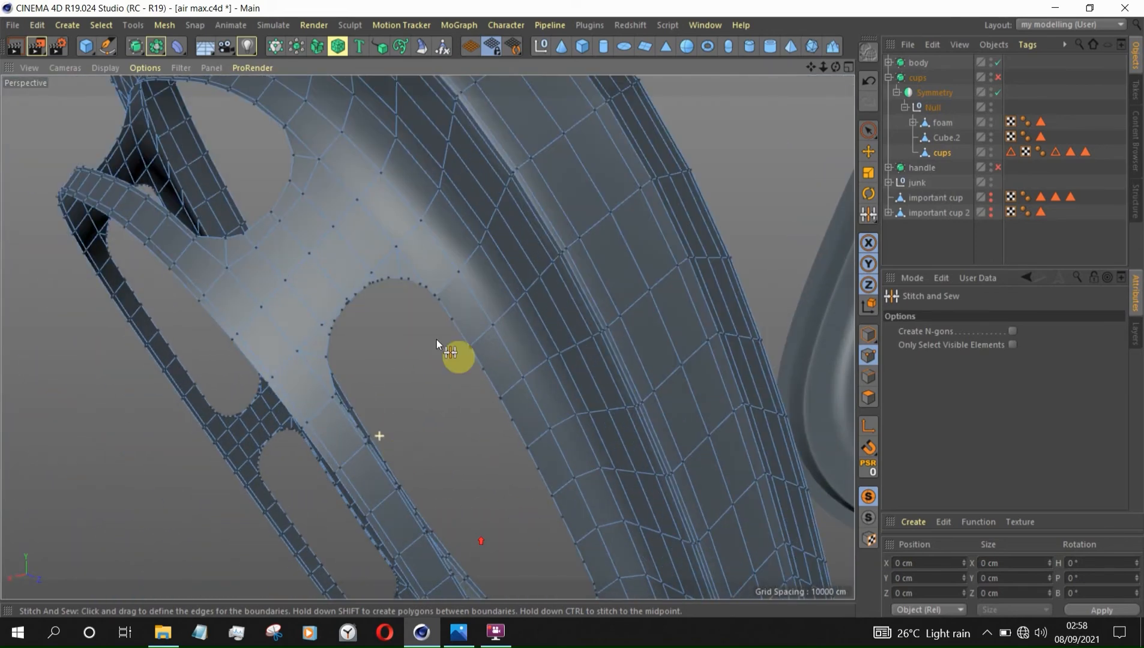
scroll(544, 355, up, 3)
scroll(545, 355, down, 3)
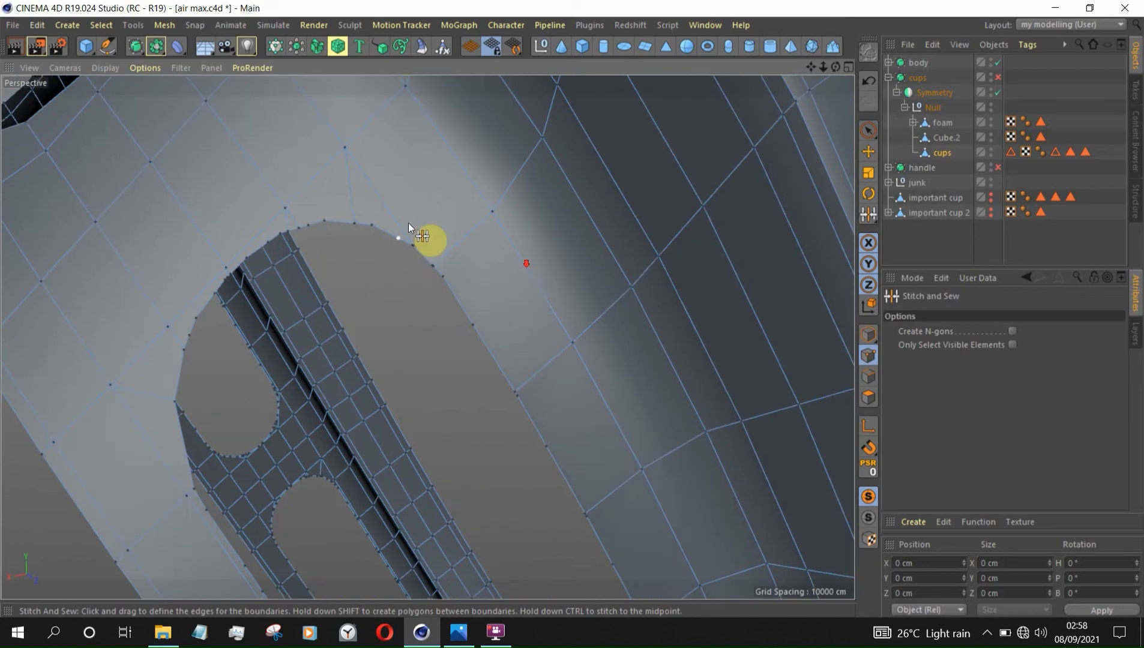
scroll(277, 413, up, 2)
scroll(268, 387, down, 3)
scroll(313, 363, up, 4)
scroll(254, 301, up, 1)
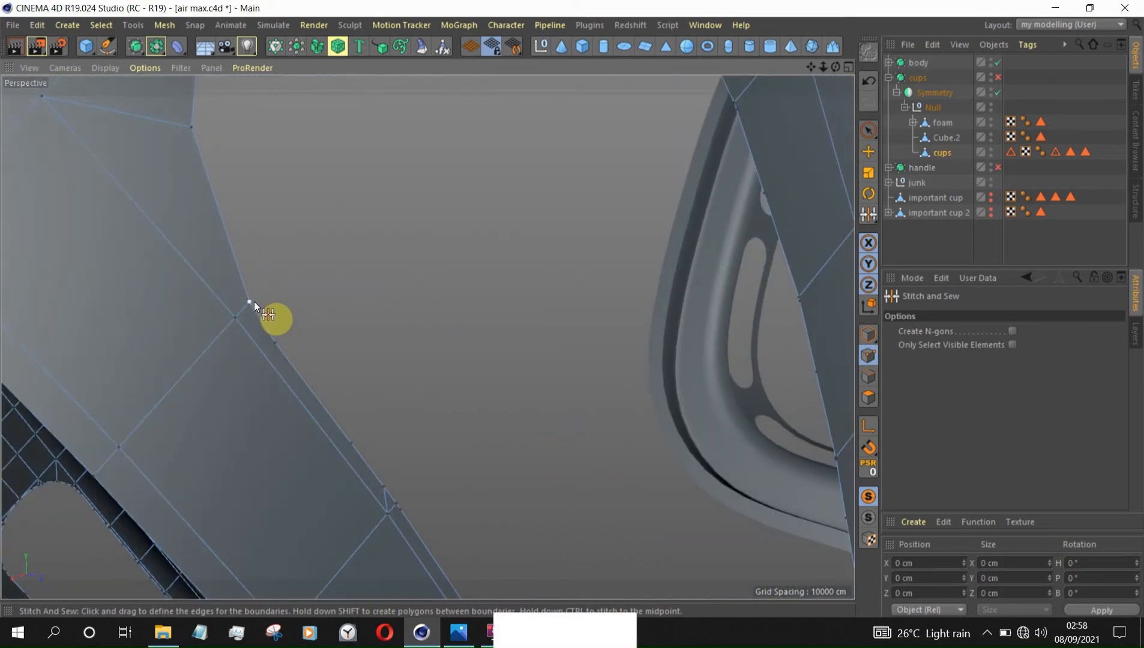
Step: Stitch the surplus rim points where the slot's curve meets the narrow strip to the nearest strip vertices
drag(250, 301, 234, 318)
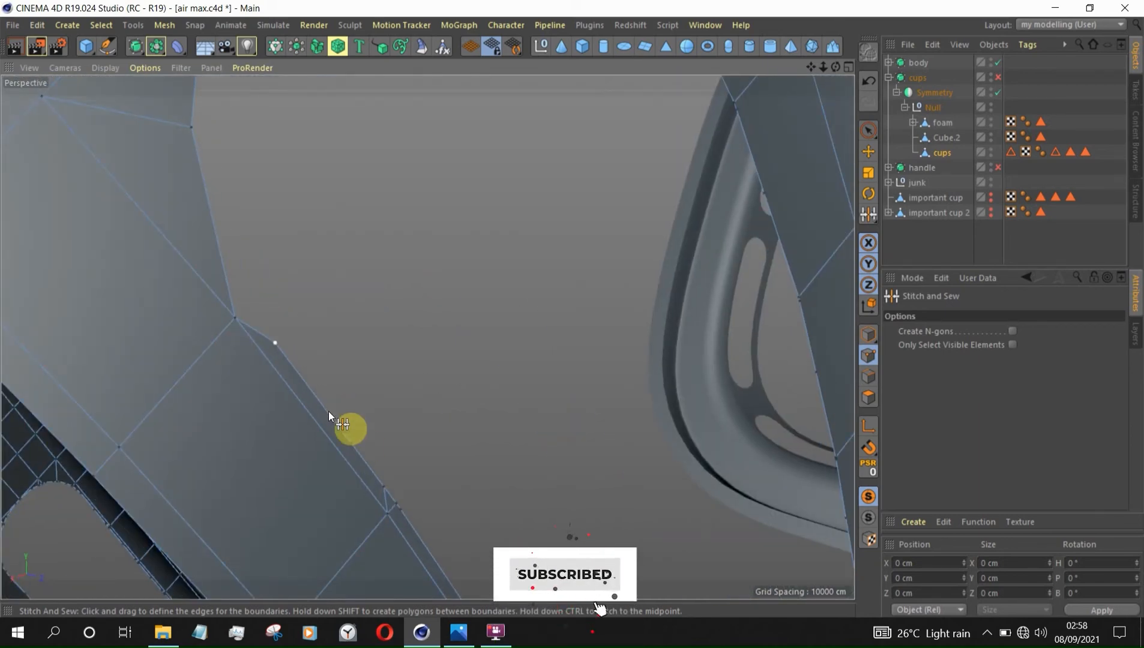
scroll(348, 457, down, 3)
scroll(320, 398, up, 4)
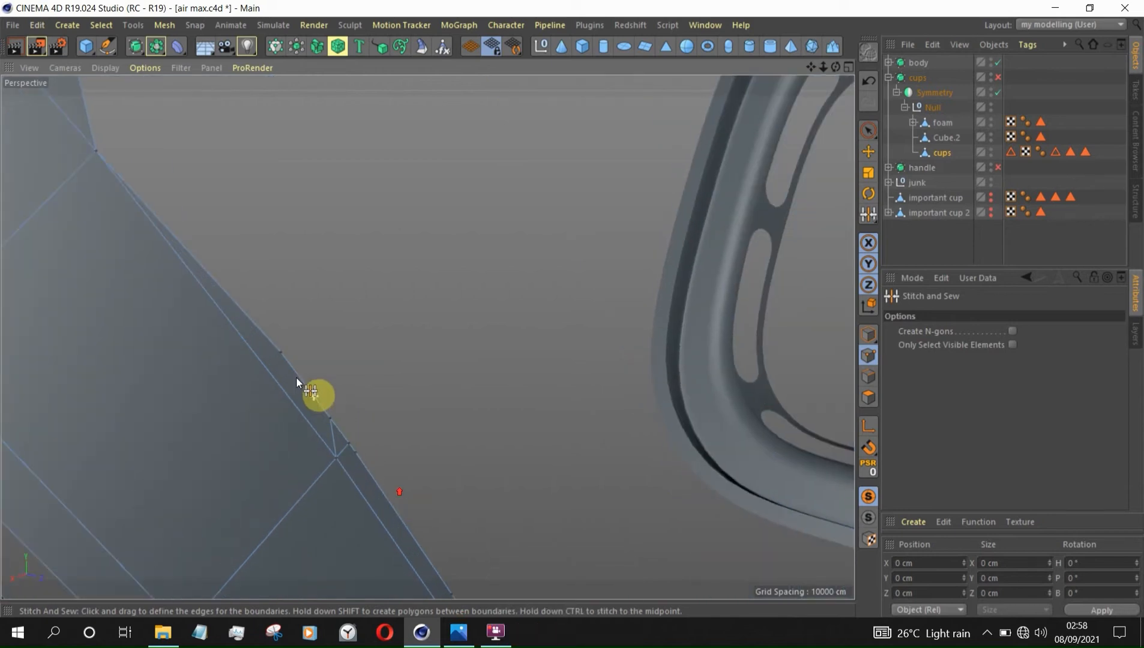
drag(282, 353, 332, 458)
click(348, 444)
Step: Stitch the next stray rim point farther along the narrow strip into its neighbouring vertex
scroll(272, 306, down, 4)
scroll(246, 218, down, 3)
scroll(329, 350, up, 5)
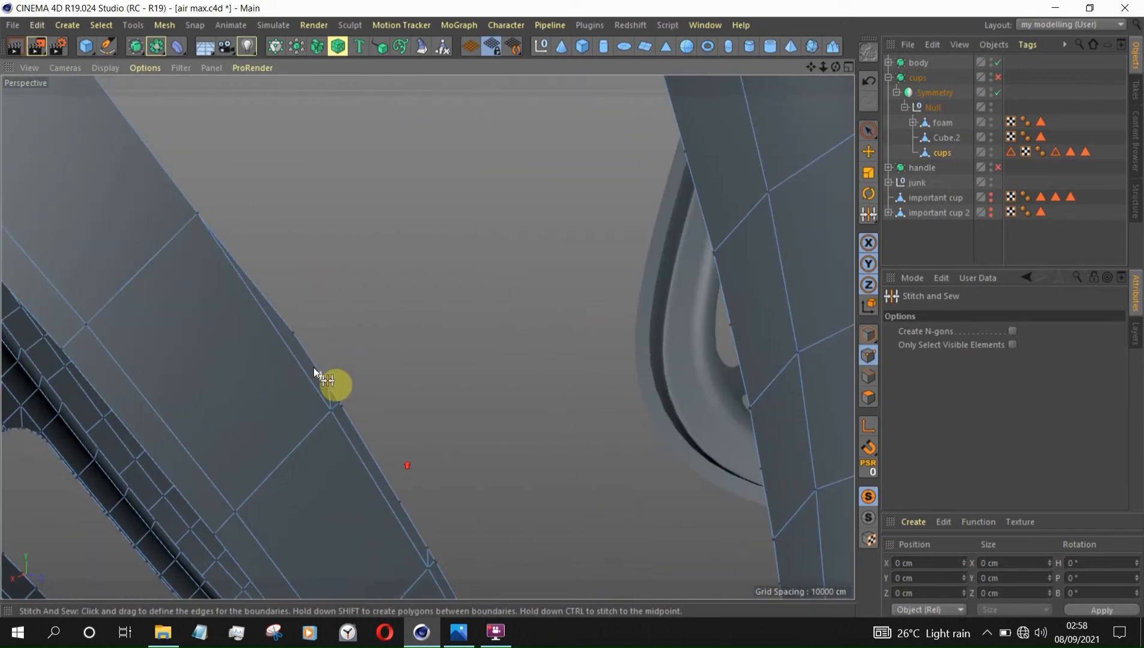
alt+drag(314, 367, 285, 365)
scroll(296, 330, down, 8)
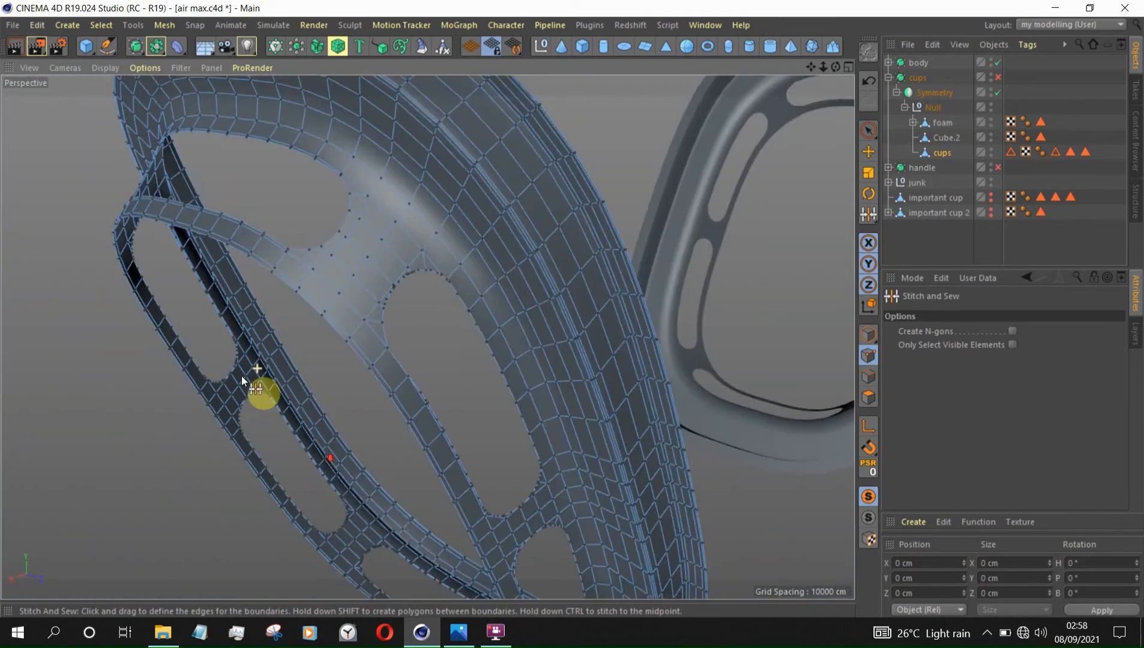
scroll(426, 440, up, 10)
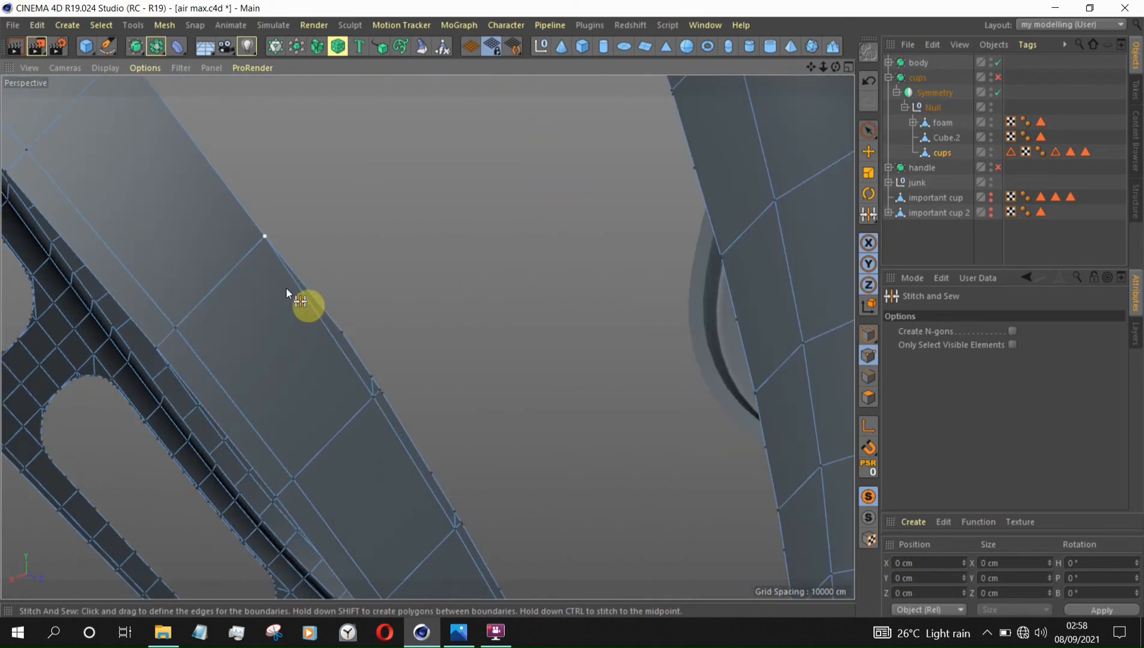
drag(349, 329, 467, 473)
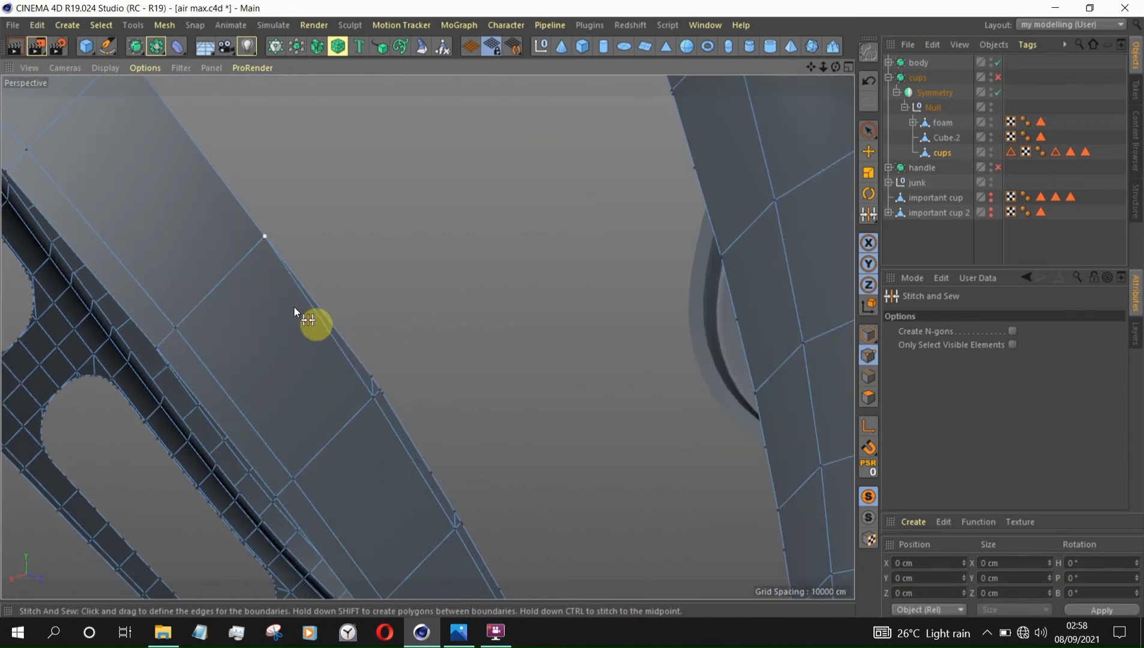
alt+drag(263, 299, 348, 387)
Step: Select the surplus points along the narrow strip's edge of the slot and remove them, down to where the rounded end begins
click(869, 131)
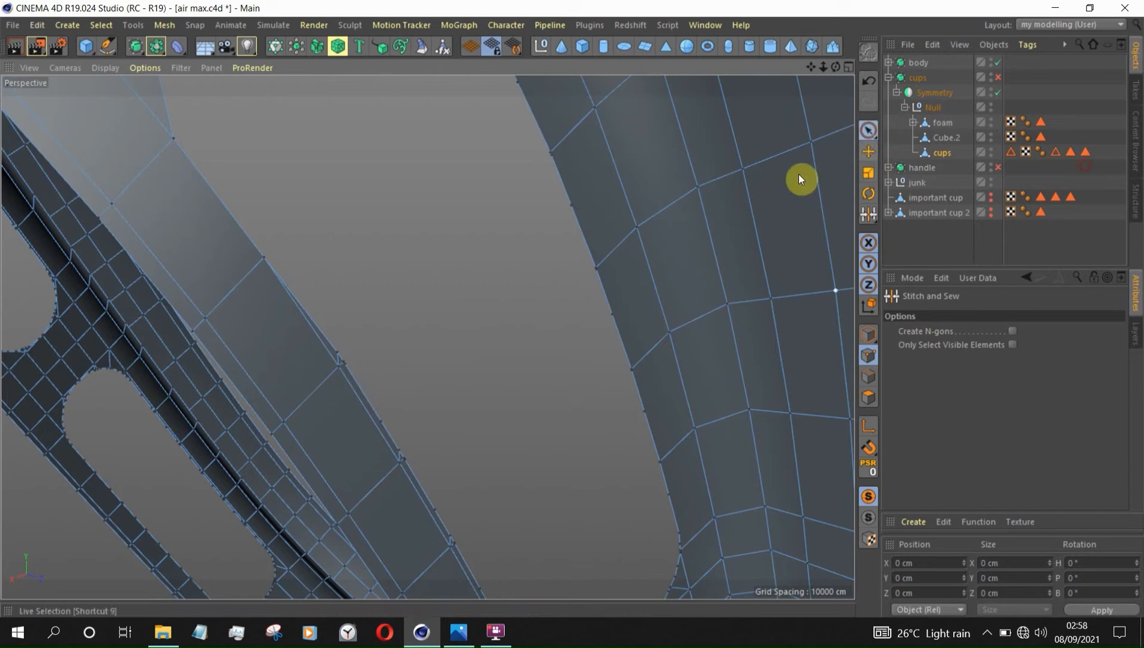
scroll(406, 377, up, 2)
drag(317, 350, 332, 367)
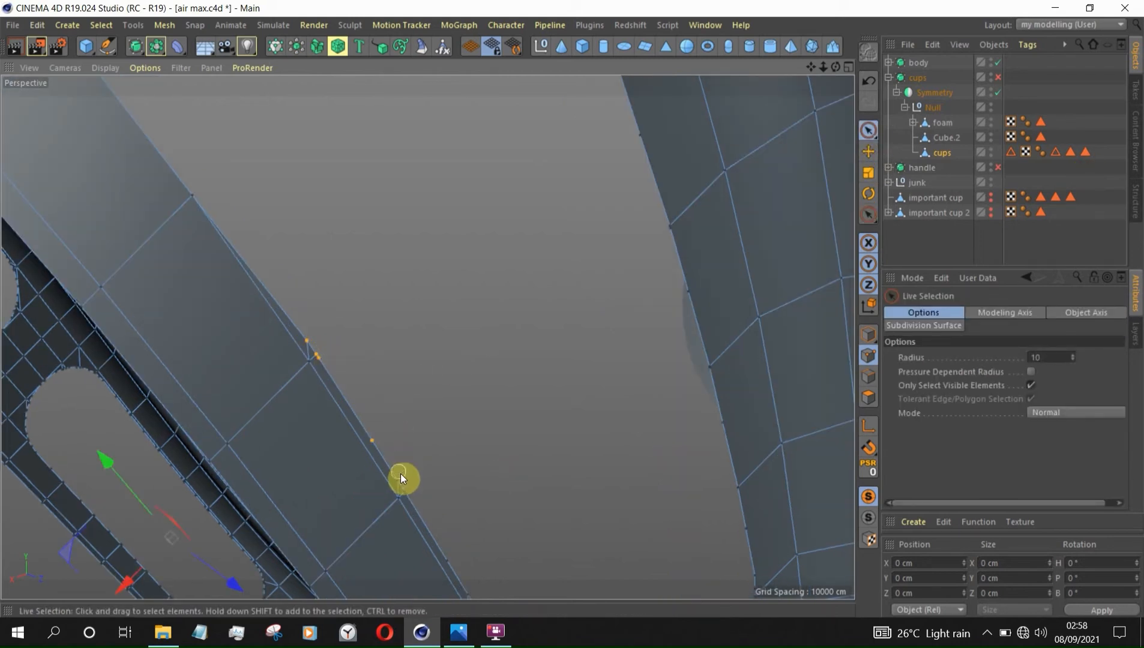
mouse_move(413, 494)
alt+mouse_down()
mouse_move(345, 376)
mouse_move(409, 453)
mouse_move(347, 444)
mouse_move(379, 484)
mouse_move(366, 379)
mouse_move(420, 471)
mouse_move(365, 482)
alt+mouse_up()
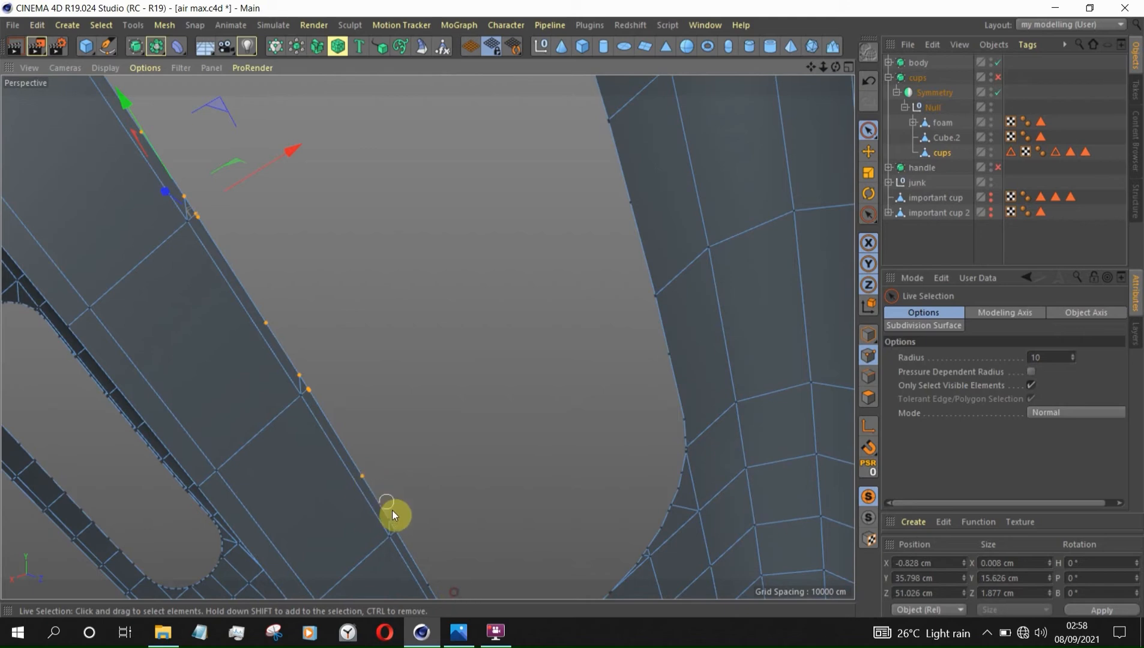
alt+drag(403, 533, 367, 486)
scroll(365, 486, up, 2)
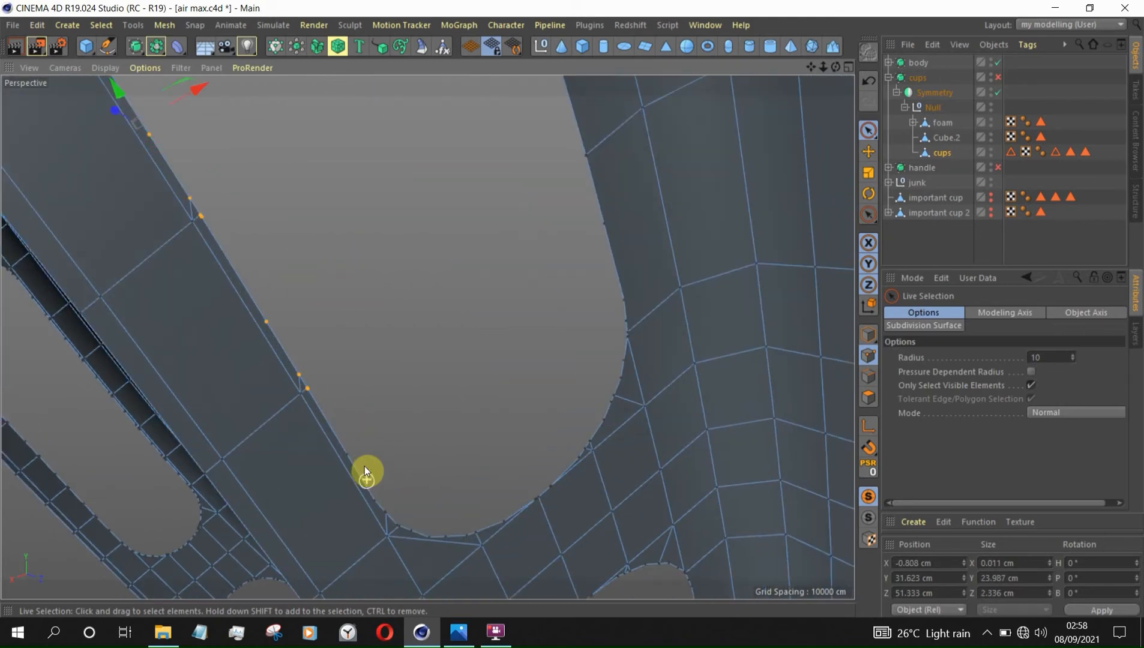
shift+click(348, 452)
click(400, 413)
alt+drag(382, 336, 404, 344)
Step: Cut a new edge with Line Cut from the grid vertex below the slot's rounded lower end up to its rim
key(m)
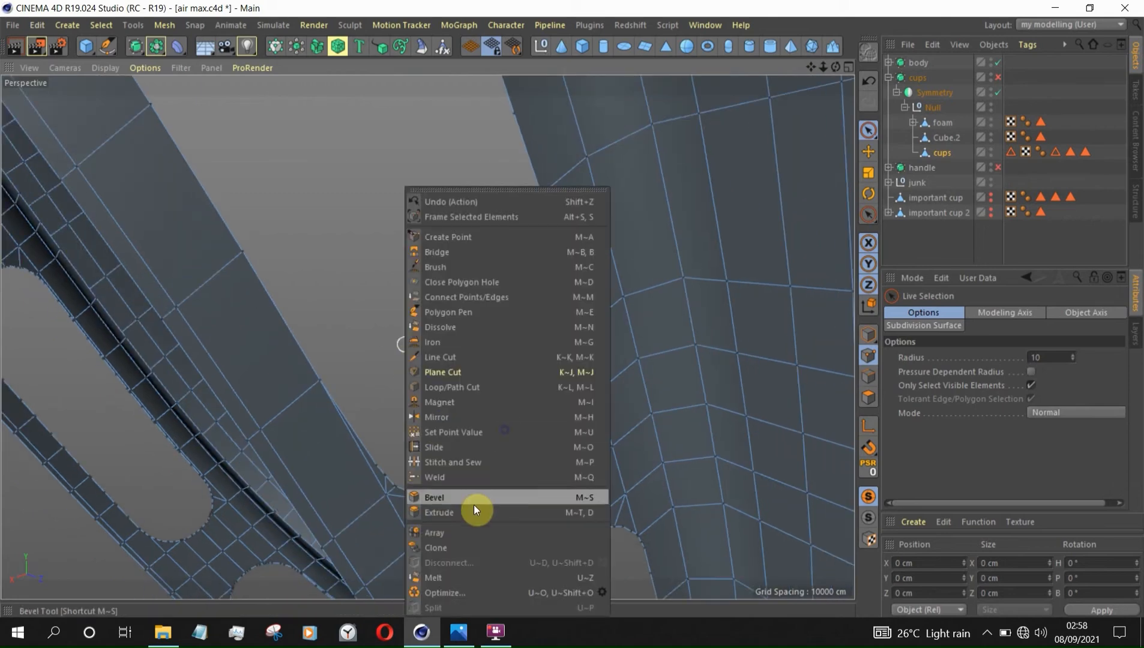
click(459, 463)
scroll(411, 490, up, 5)
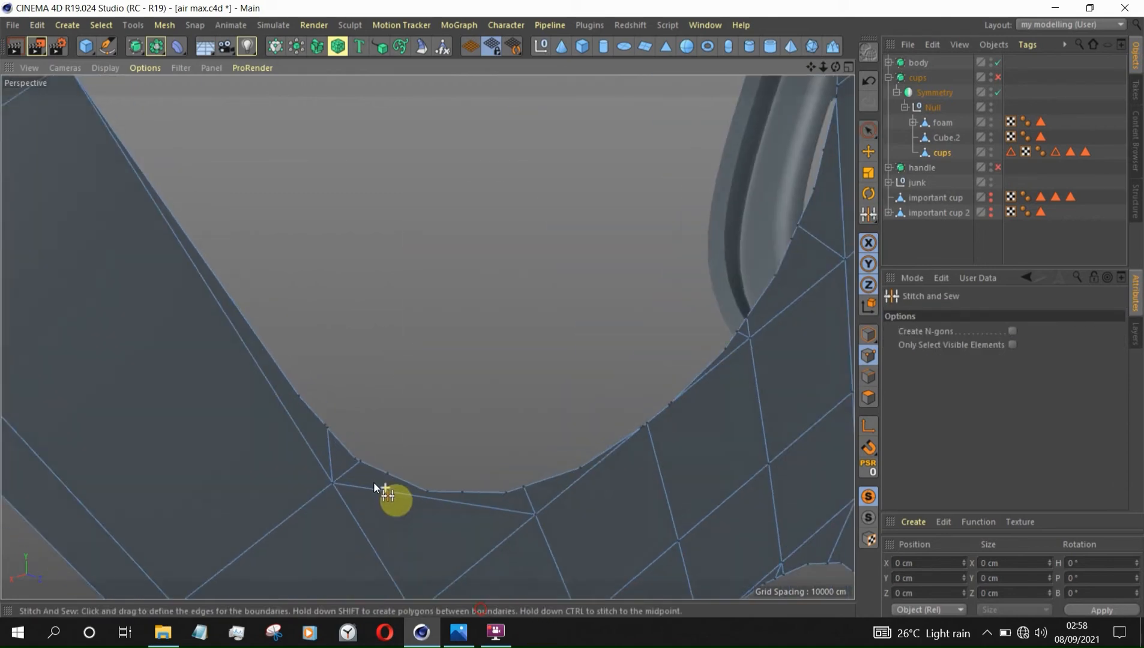
scroll(540, 402, down, 3)
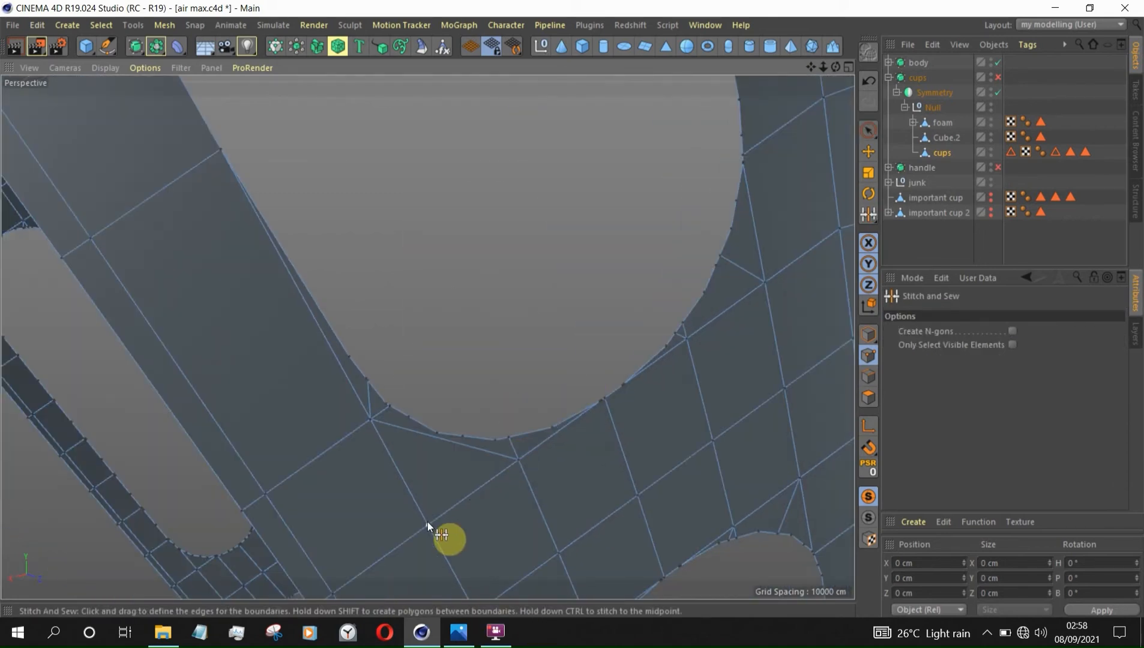
key(k)
click(591, 490)
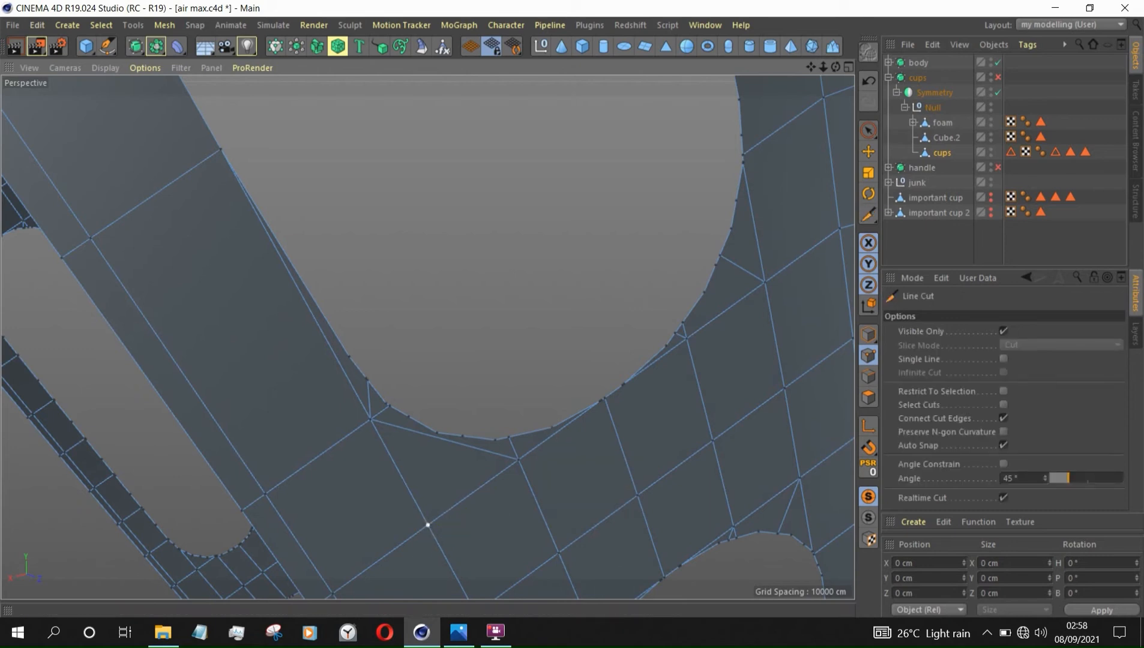
click(428, 525)
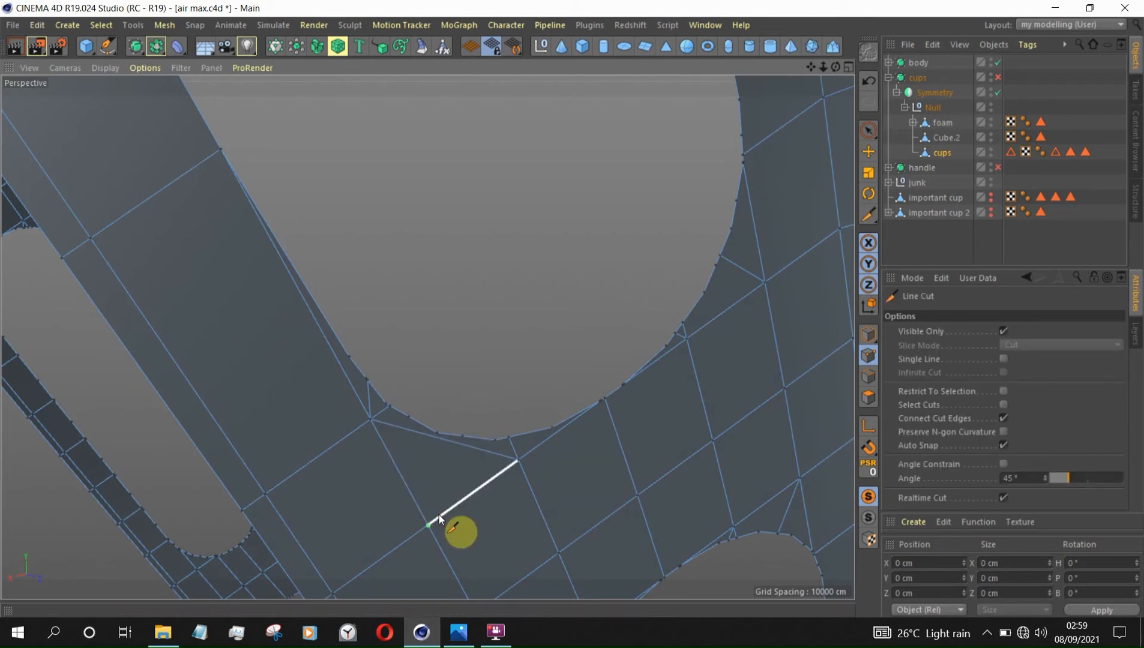
click(457, 371)
Step: Dissolve the two diagonal edges on either side of the new cut beneath the slot's rounded lower end
right_click(495, 317)
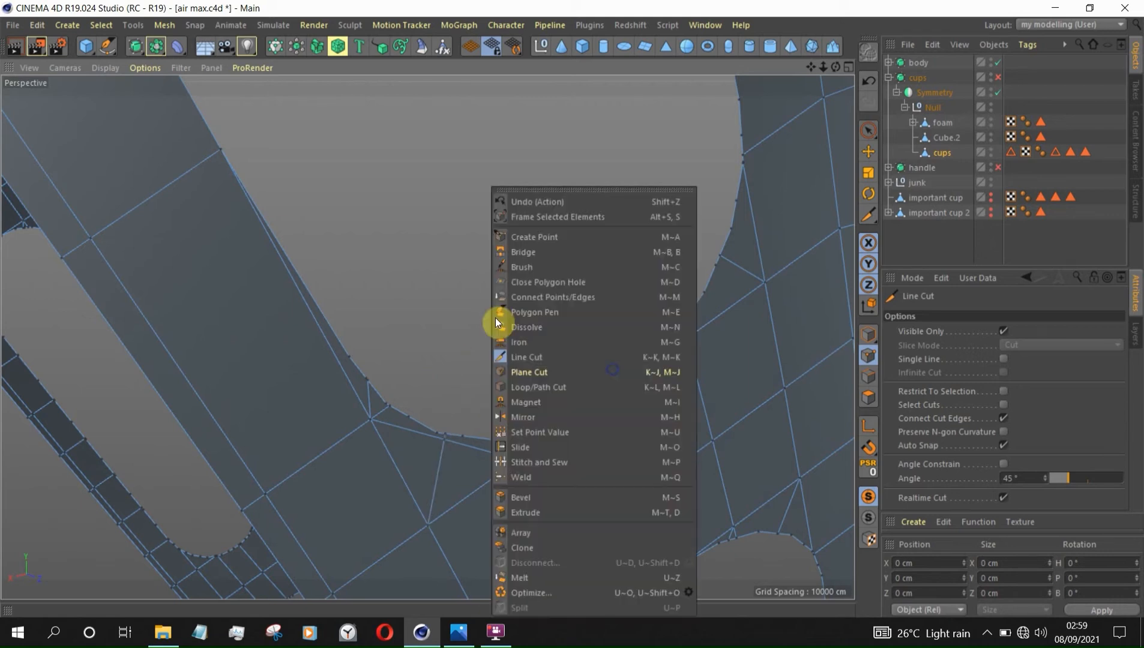
click(546, 460)
scroll(582, 541, up, 5)
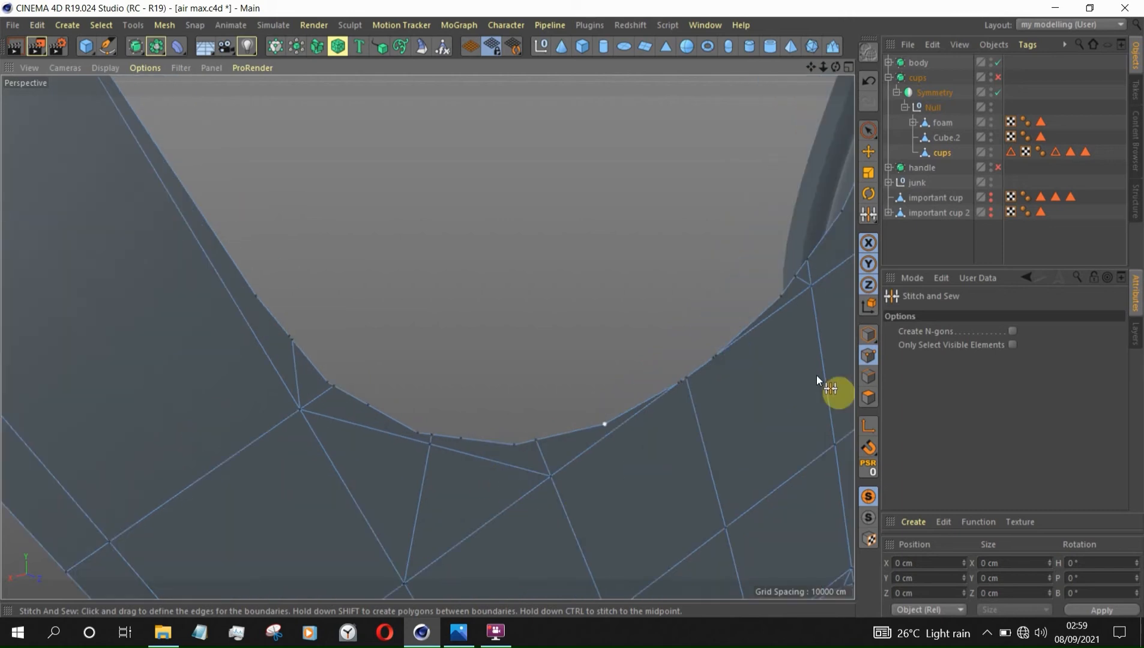
click(868, 377)
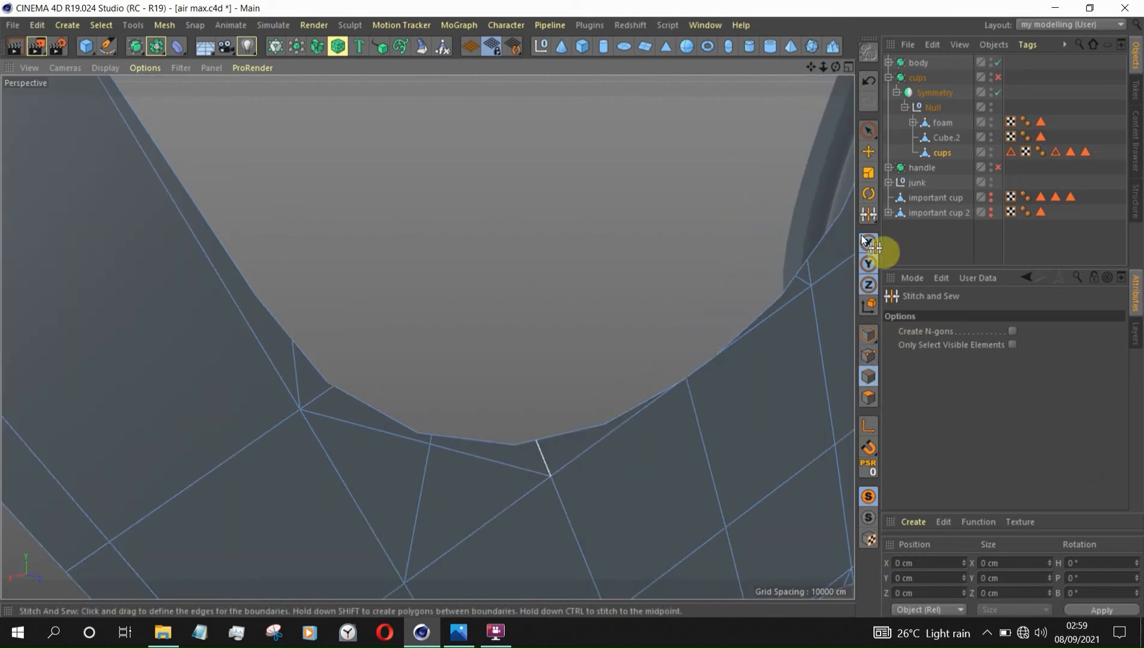
click(868, 151)
click(468, 459)
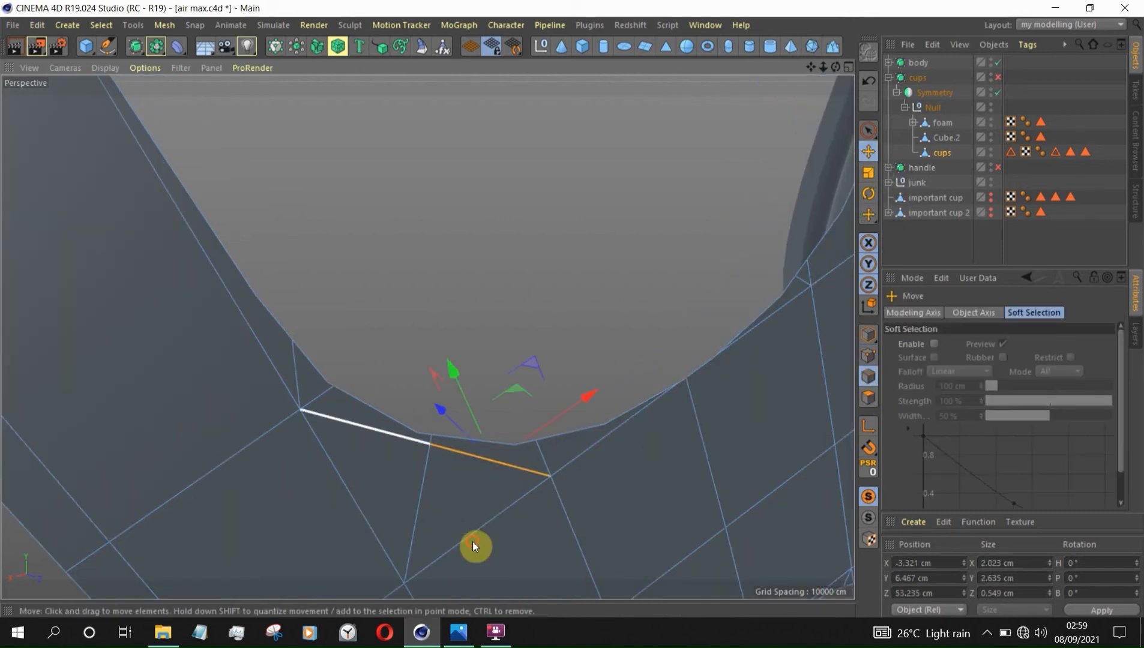
right_click(605, 316)
click(544, 311)
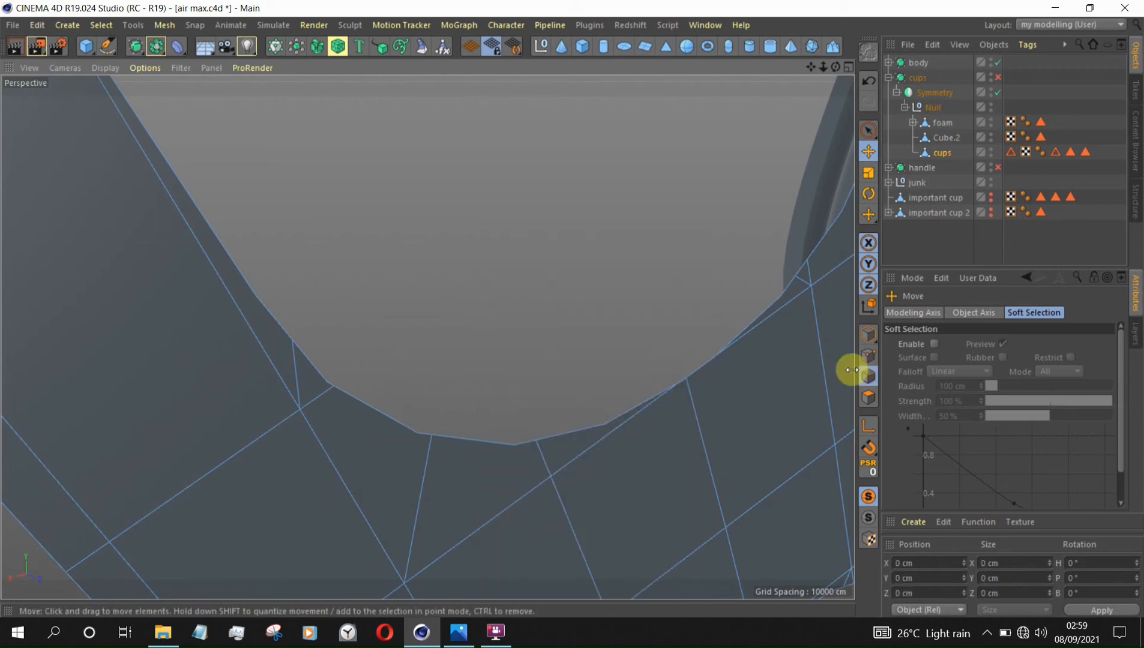
Step: Stitch the surplus rim points of the slot's lower end to their neighbours and into the strip's corner vertex
right_click(534, 303)
click(558, 462)
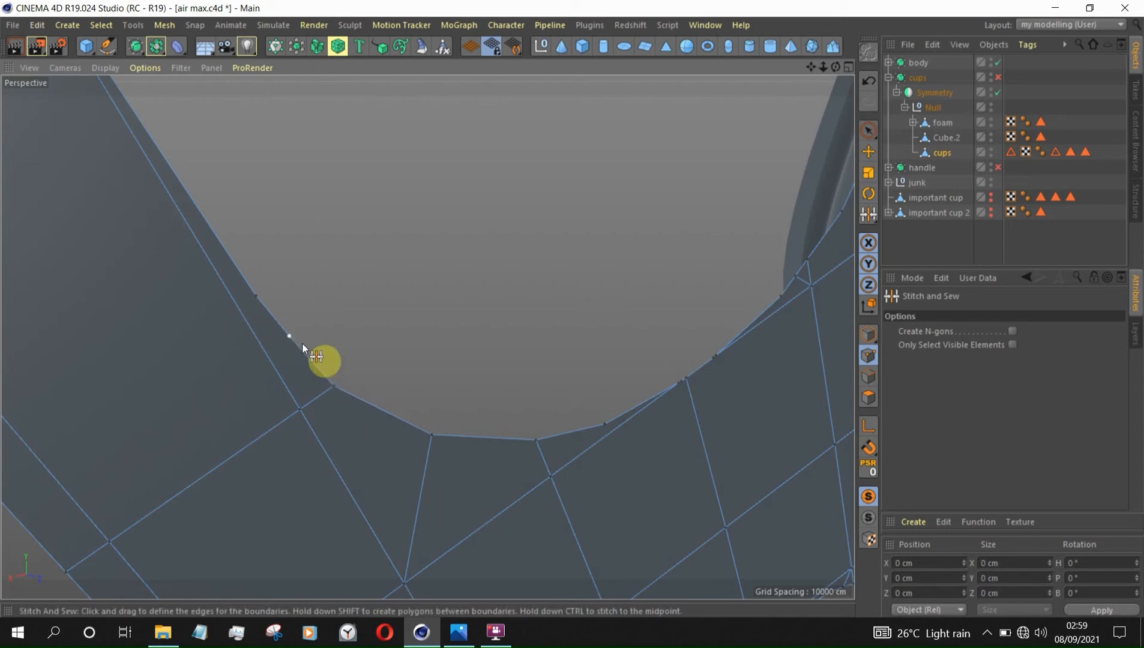
drag(262, 294, 335, 386)
drag(335, 386, 302, 409)
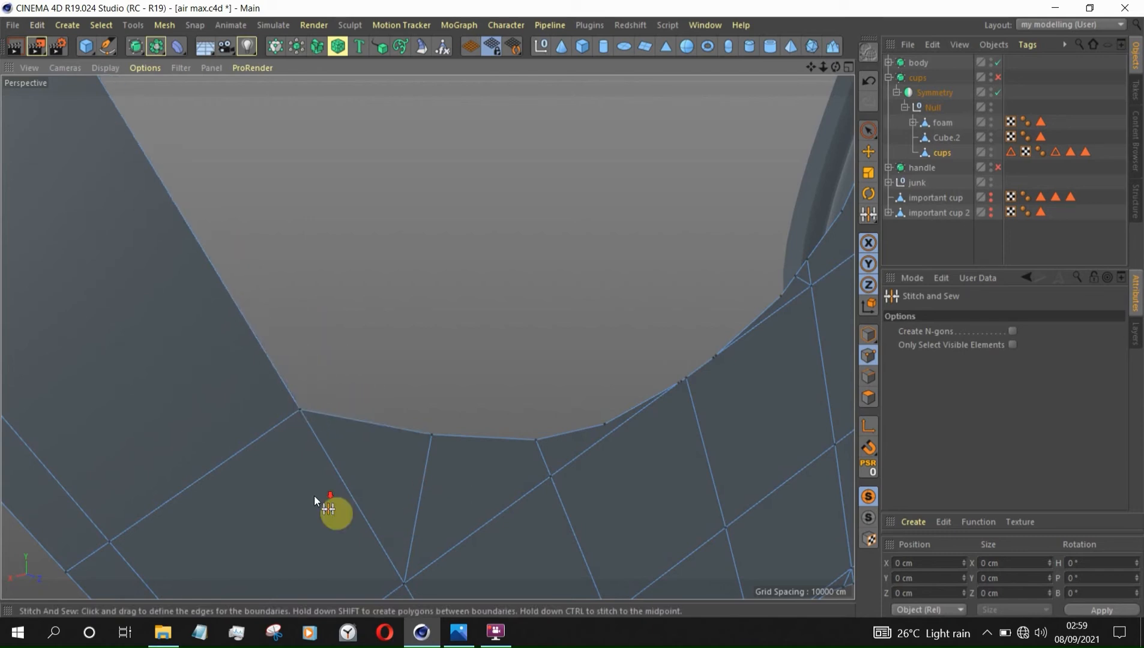
Step: Examine the remaining rim points along the slot's lower curve and where the grid edges meet it
scroll(294, 444, down, 3)
scroll(414, 444, up, 2)
scroll(430, 428, up, 4)
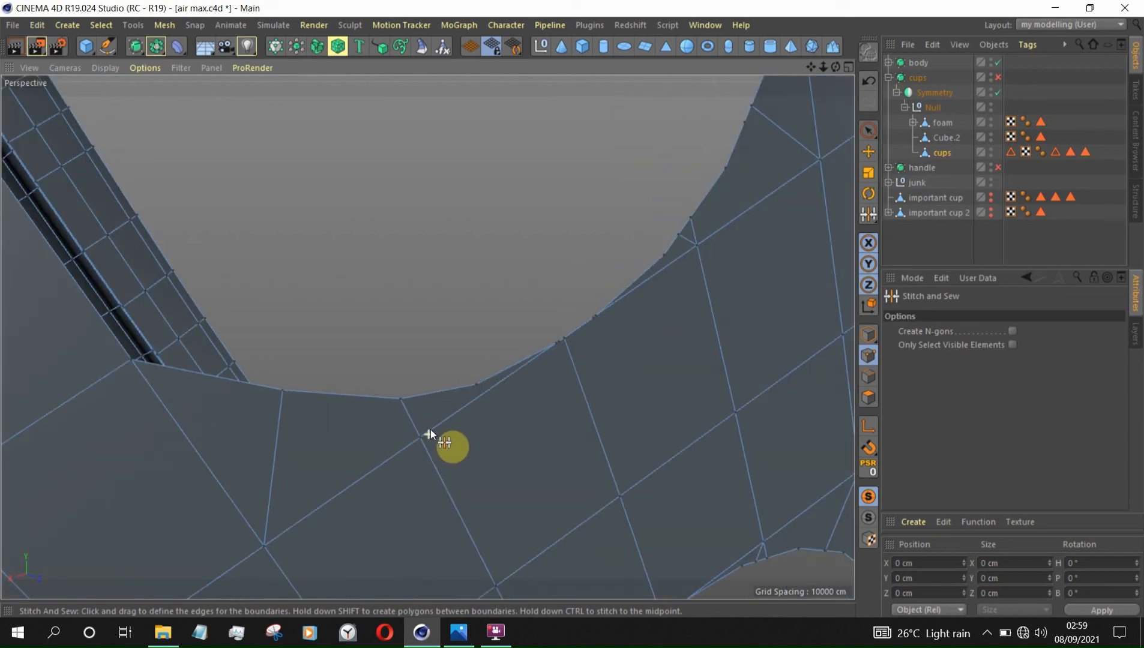
scroll(373, 422, down, 4)
scroll(480, 382, up, 3)
scroll(486, 379, down, 3)
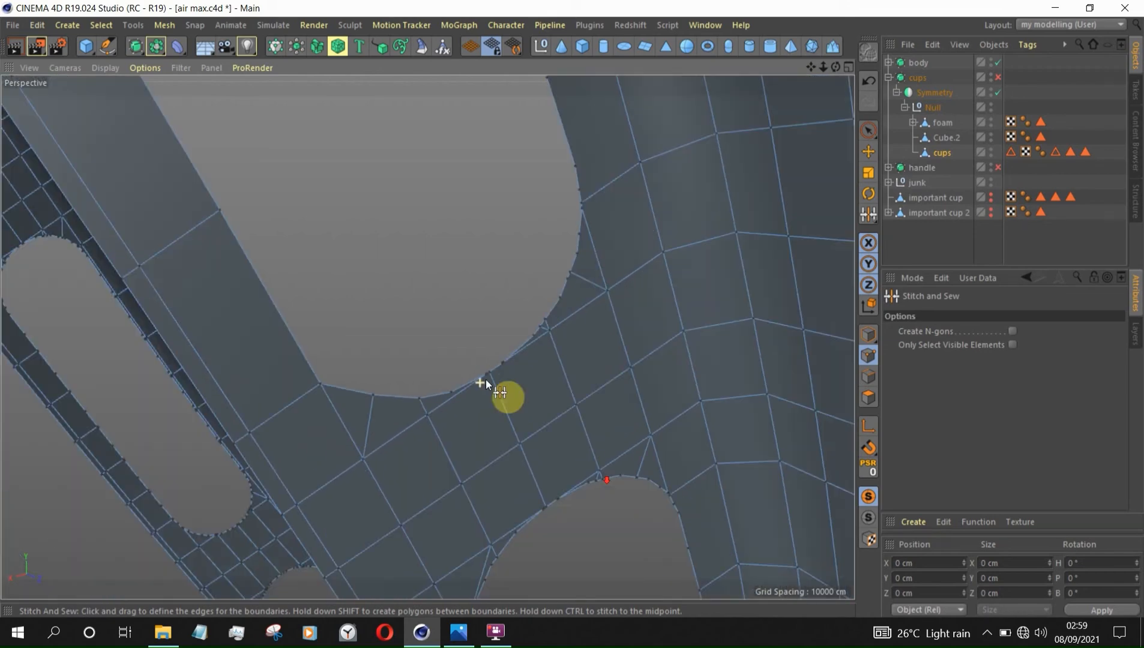
scroll(489, 360, up, 3)
alt+drag(497, 363, 468, 294)
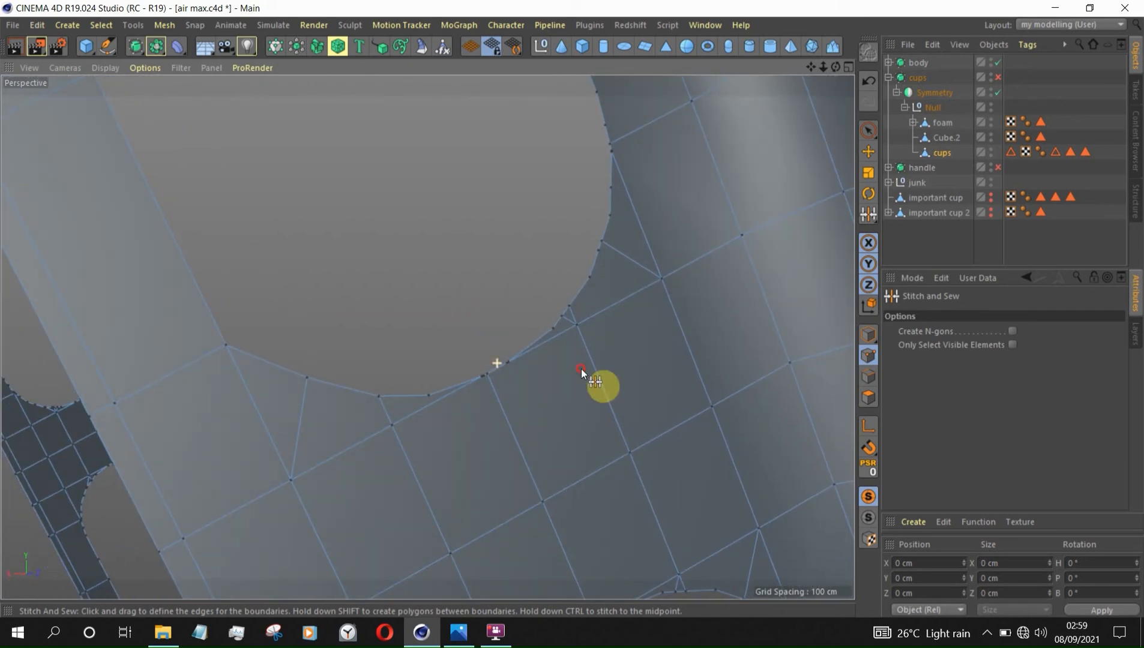
scroll(500, 342, up, 3)
scroll(481, 400, up, 2)
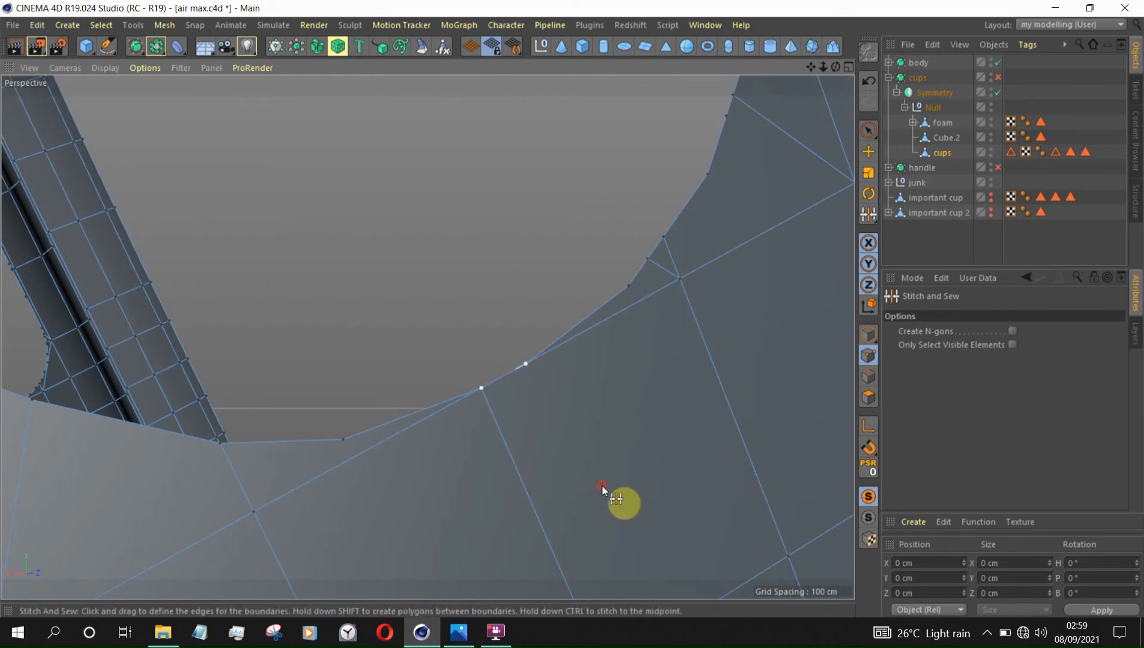
Step: Use Slide to bring the closely paired rim points on the slot's lower curve together at the end of the grid edge
mouse_move(536, 354)
alt+mouse_down()
mouse_move(639, 449)
mouse_move(527, 367)
mouse_move(575, 328)
mouse_move(526, 348)
alt+mouse_up()
right_click(526, 351)
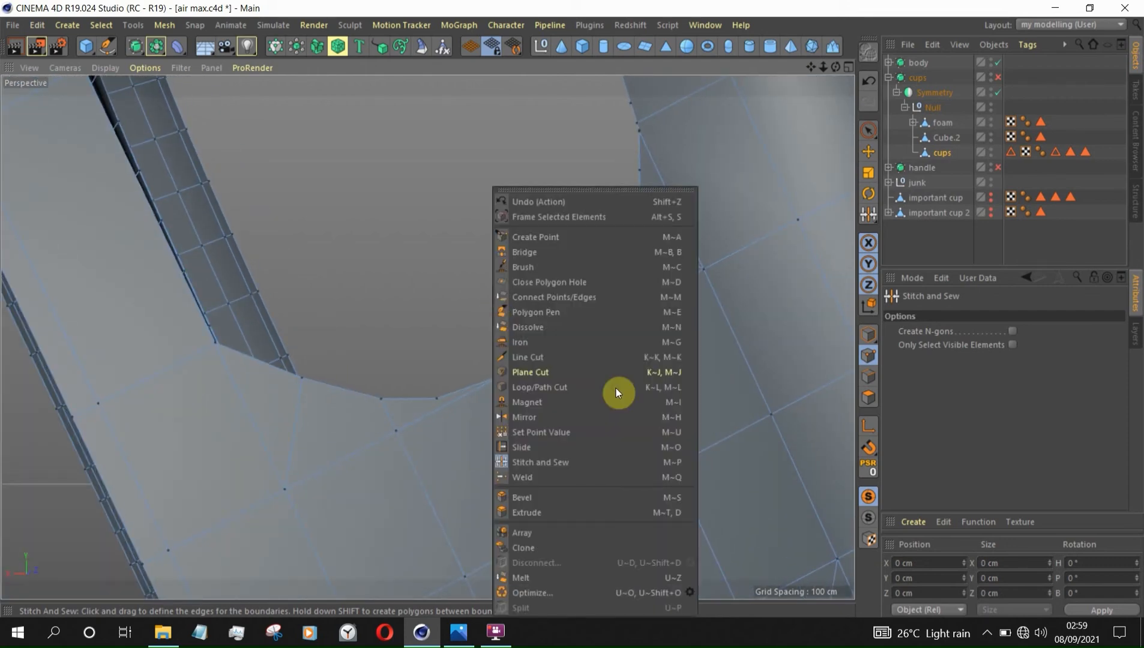
click(544, 444)
alt+right_drag(525, 383, 532, 380)
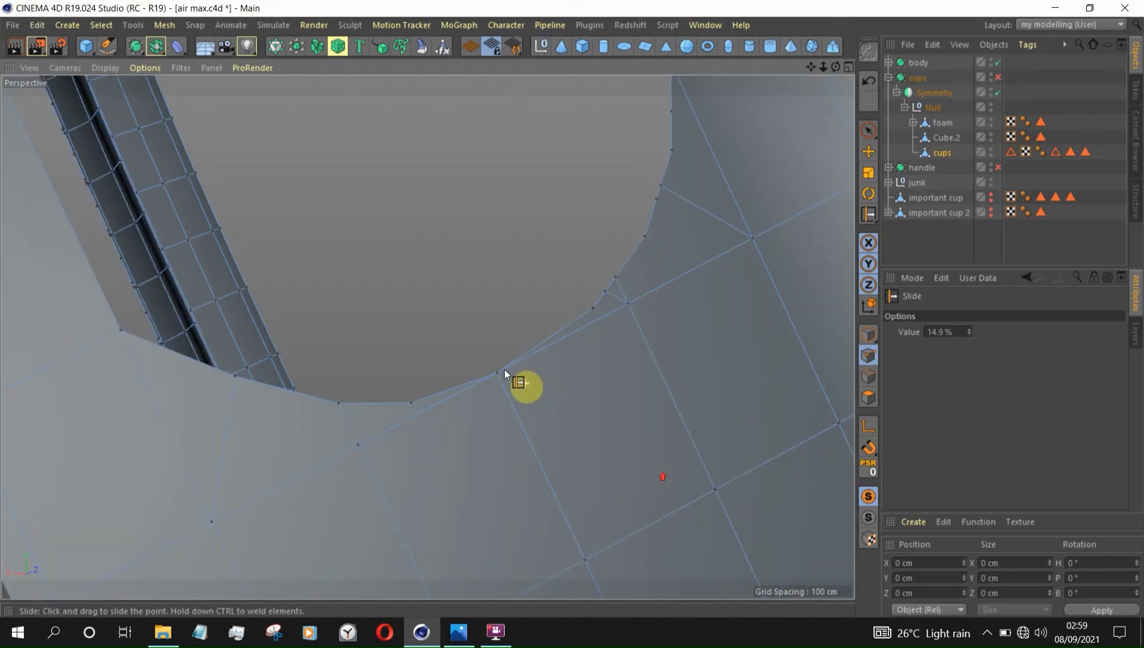
drag(498, 371, 516, 363)
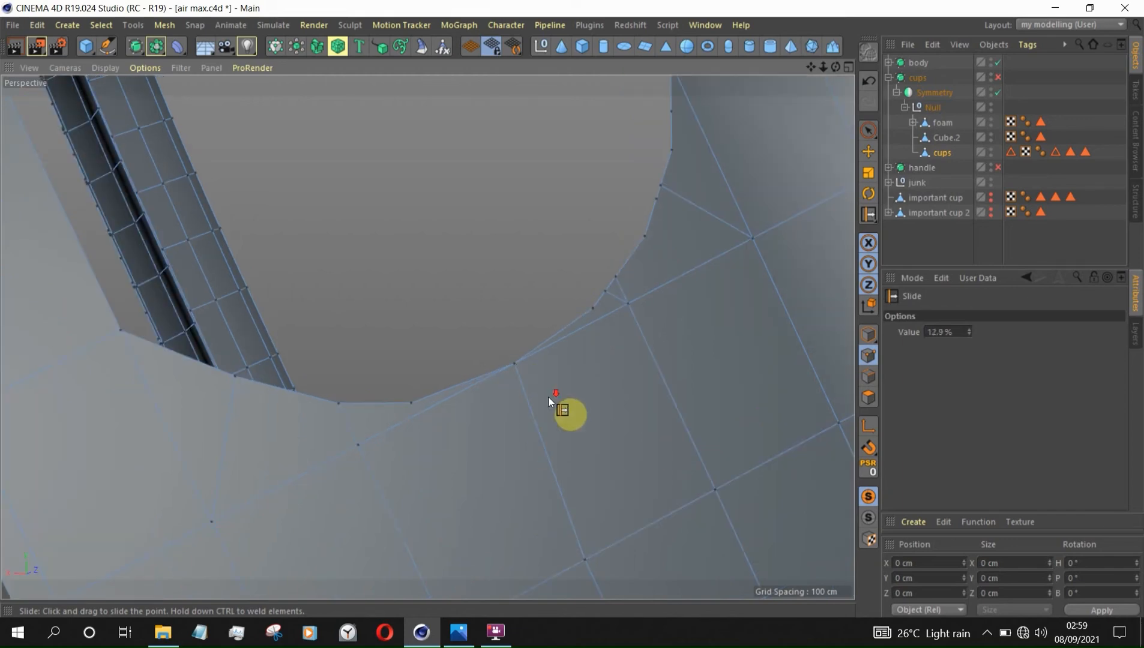
alt+right_drag(548, 397, 510, 384)
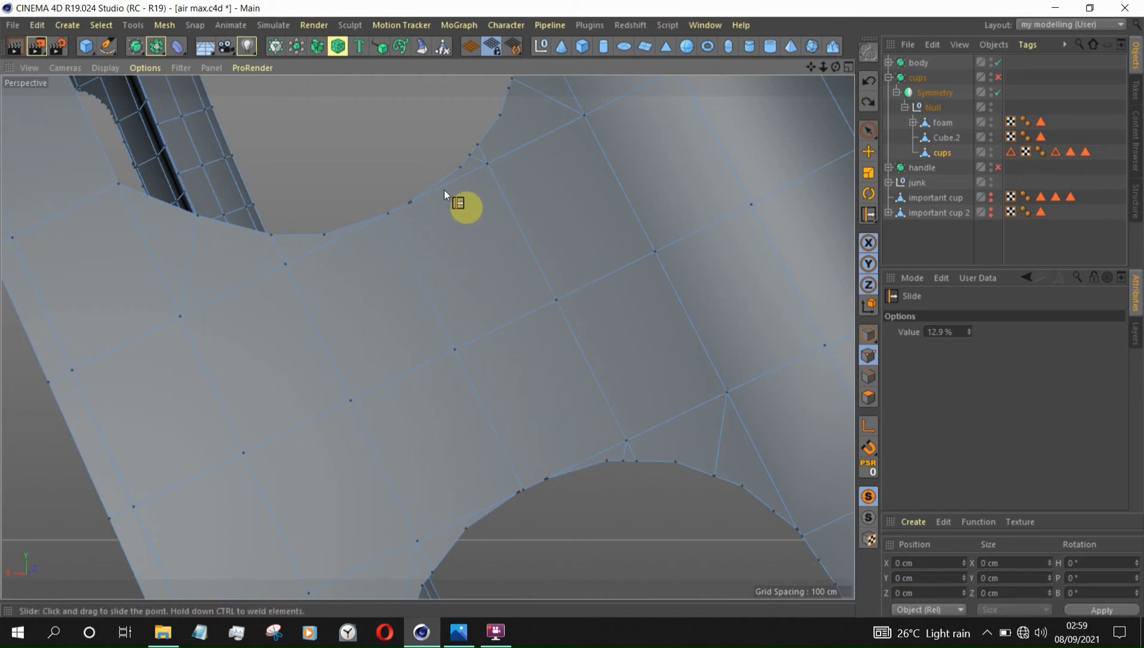
alt+right_drag(444, 190, 442, 253)
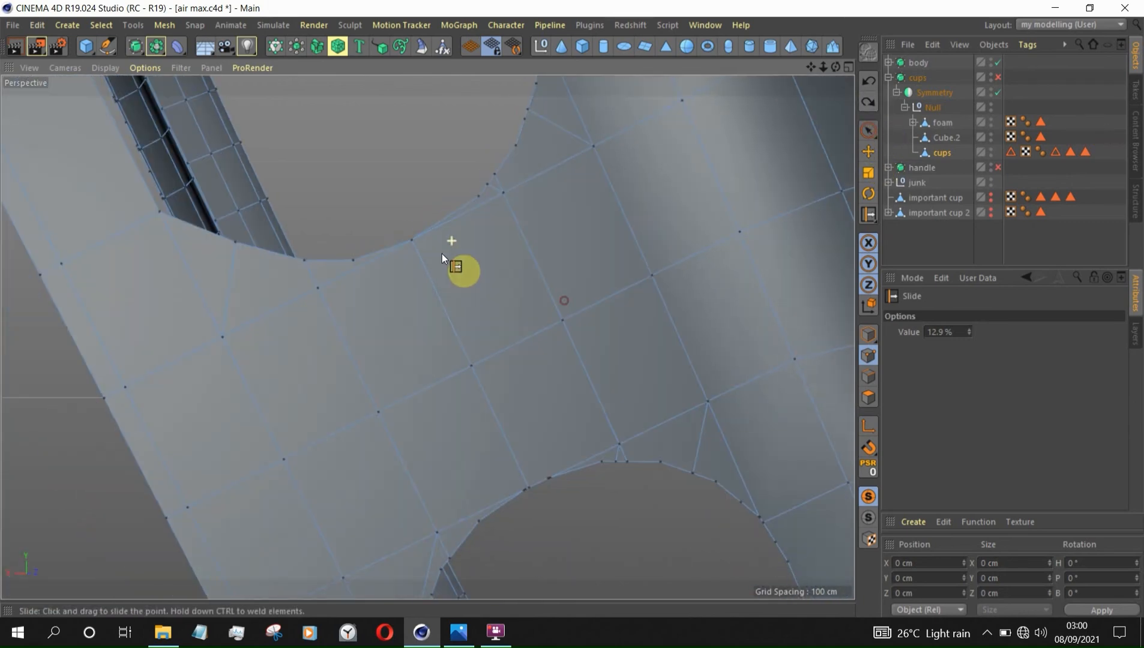
Step: Stitch the stray rim points between the grid edges on the slot's lower curve into their neighbouring vertices
scroll(605, 243, up, 3)
right_click(534, 198)
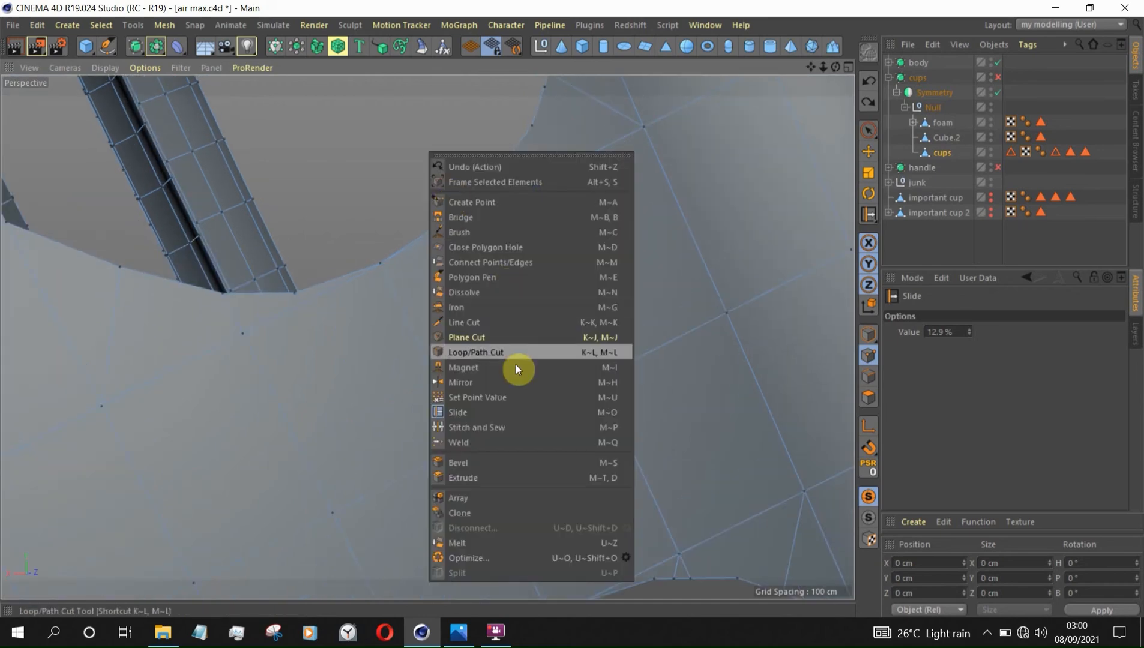
click(504, 425)
scroll(312, 295, up, 3)
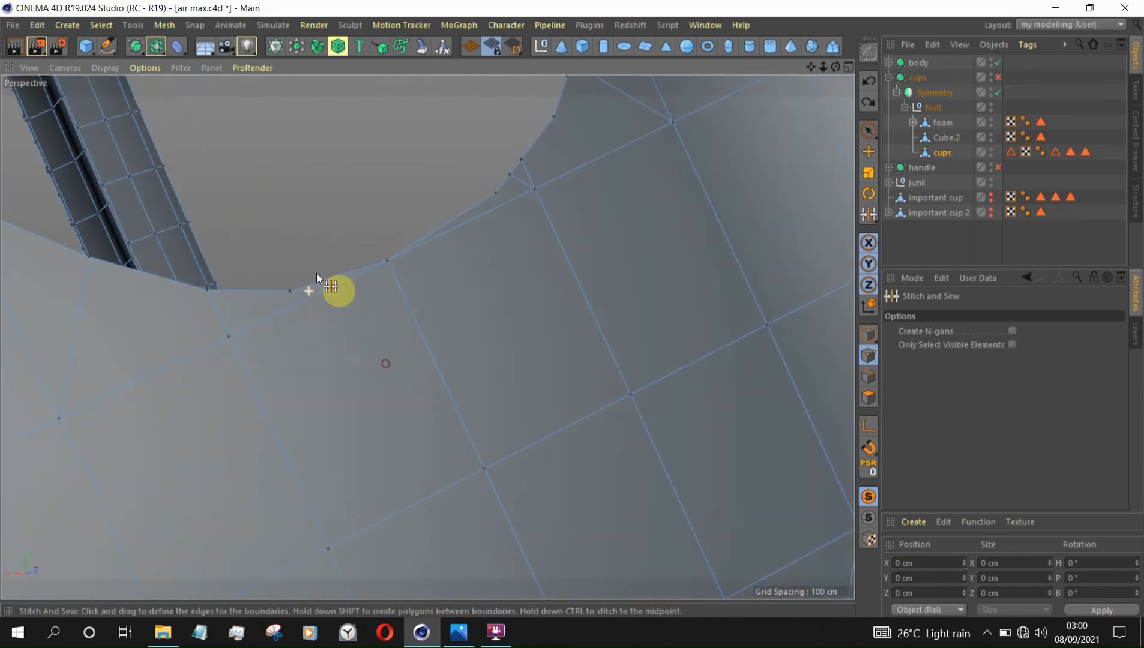
alt+drag(357, 326, 446, 224)
alt+right_drag(445, 223, 402, 251)
alt+drag(402, 251, 384, 253)
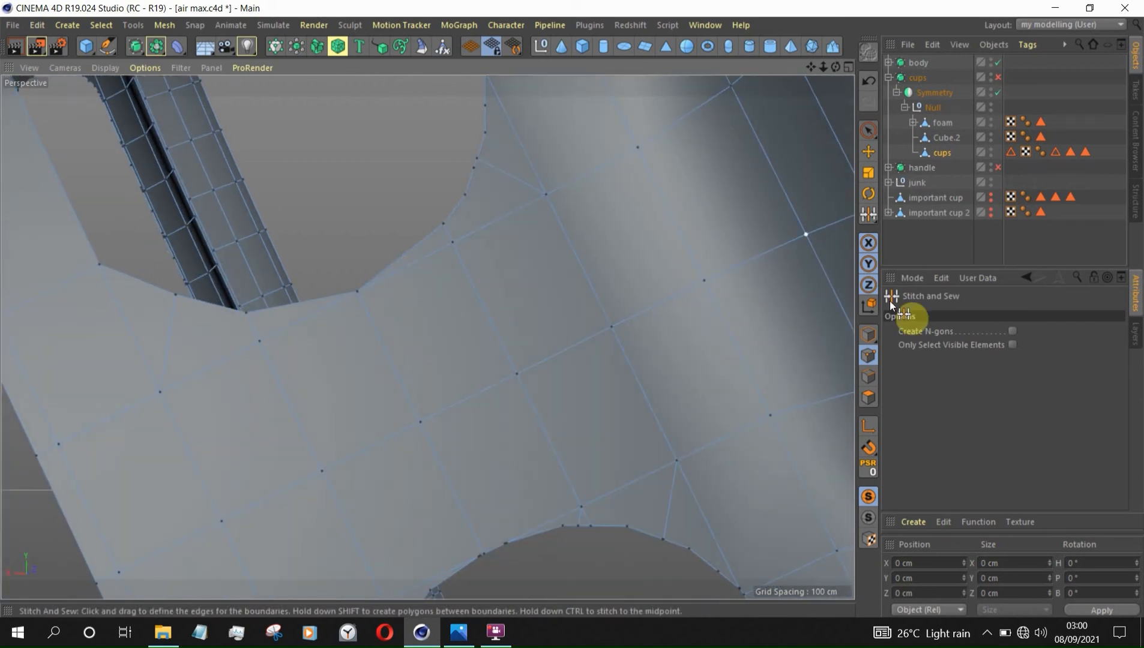
Step: Select the two edges running just under the slot's lower rim curve in edge mode and dissolve them
click(871, 376)
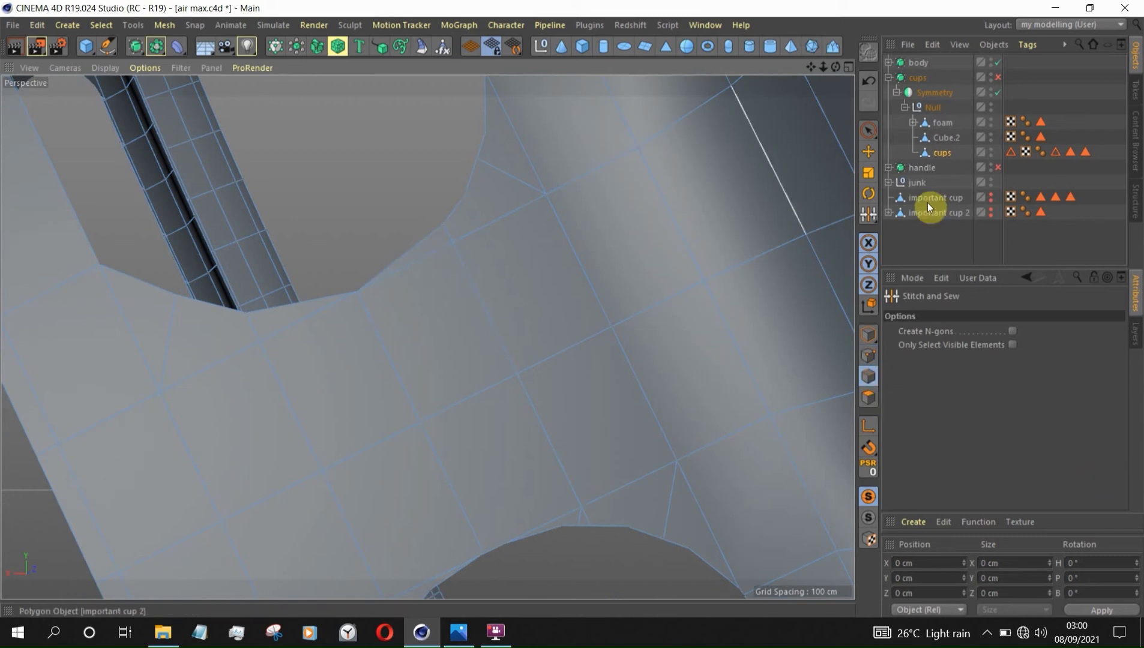
key(e)
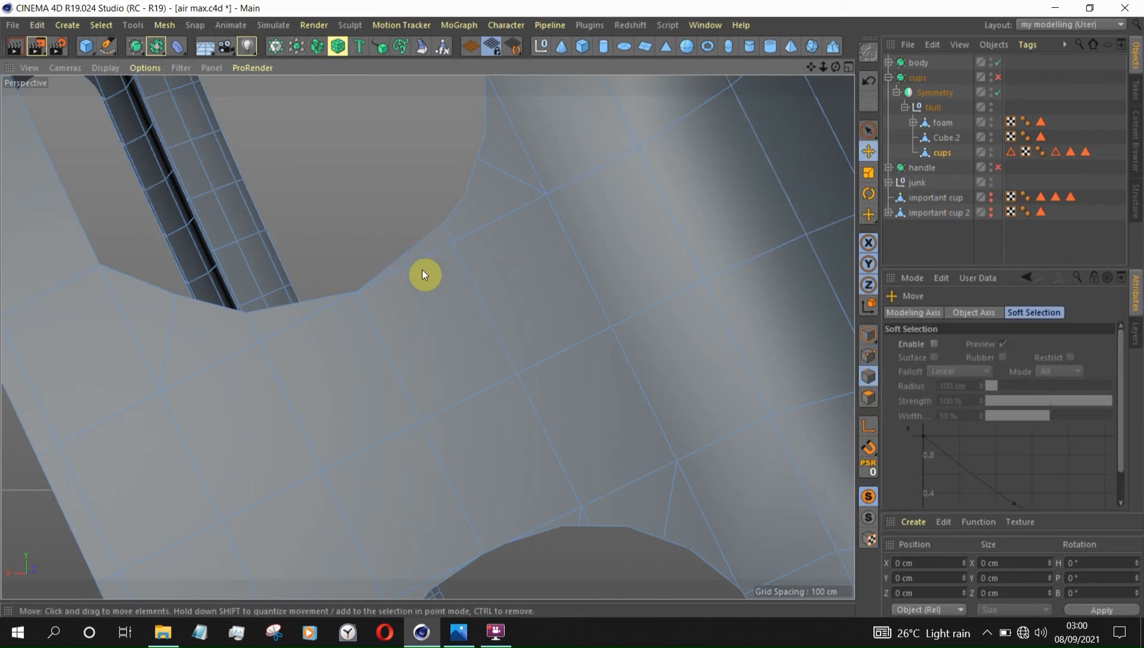
click(382, 281)
shift+click(315, 319)
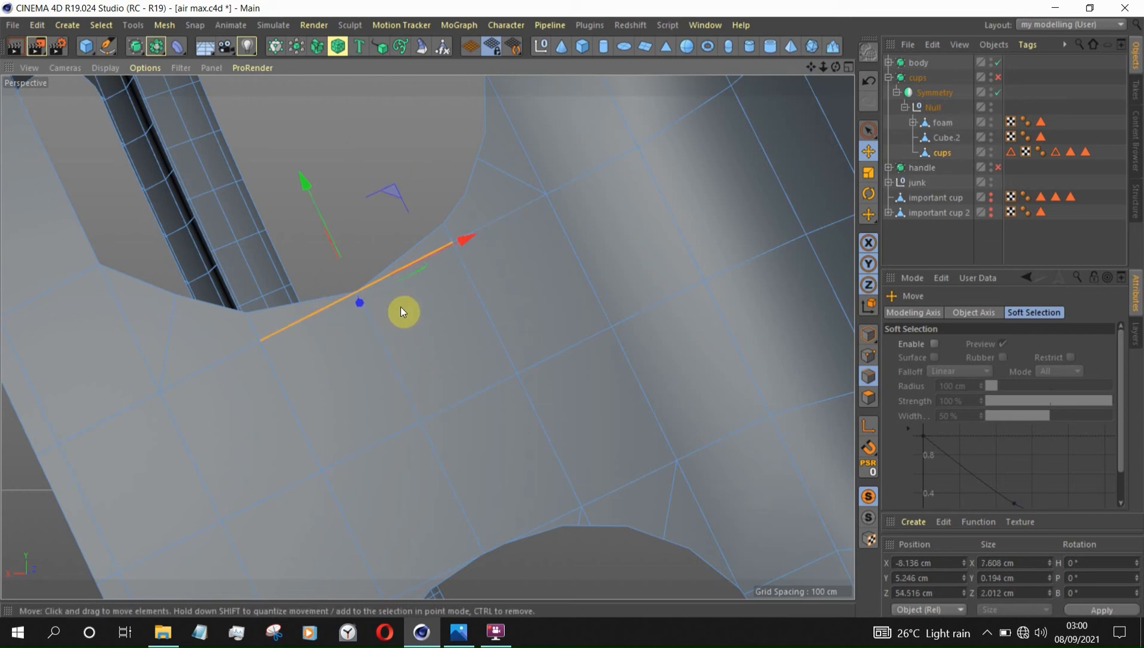
drag(312, 196, 321, 209)
key(ctrl+z)
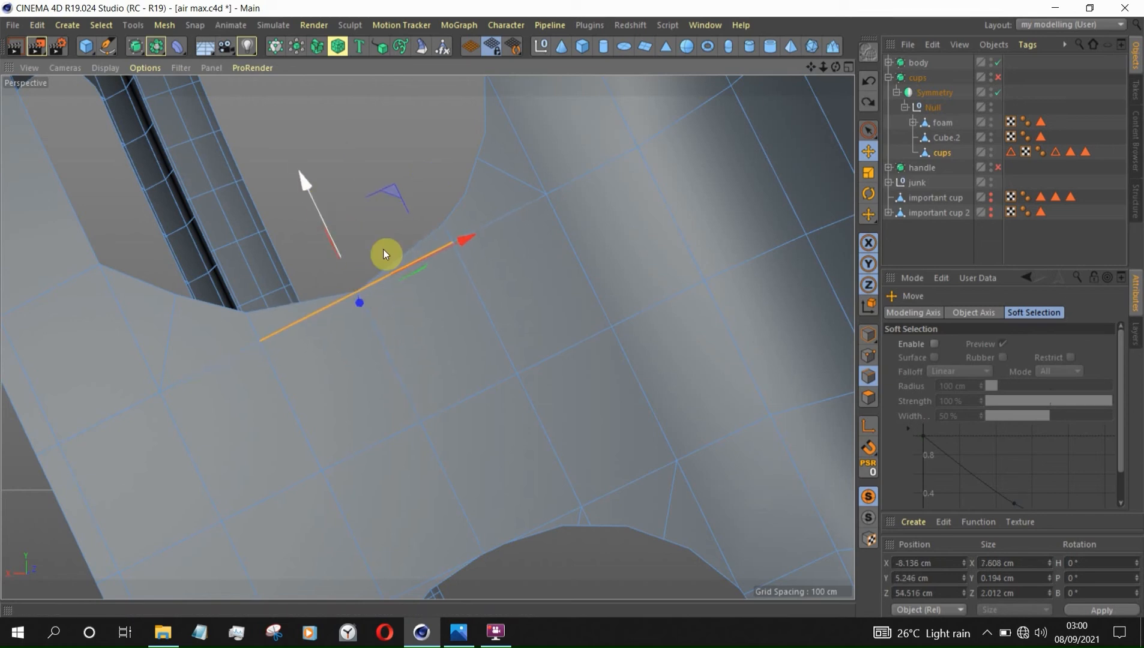
alt+drag(371, 307, 412, 289)
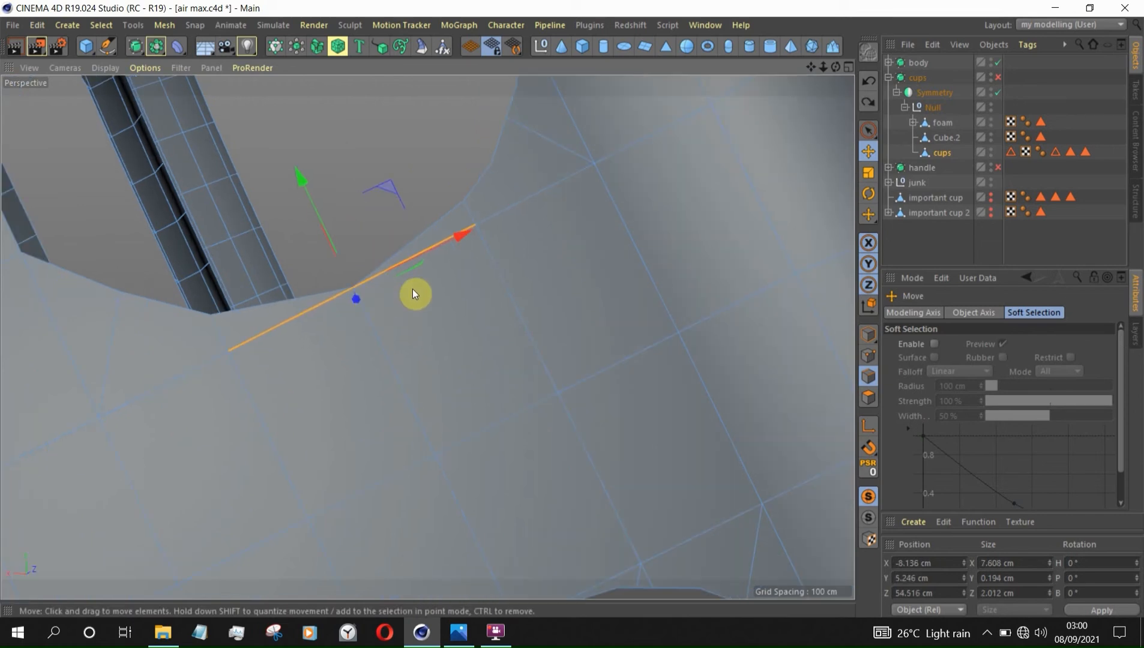
right_click(411, 289)
click(462, 323)
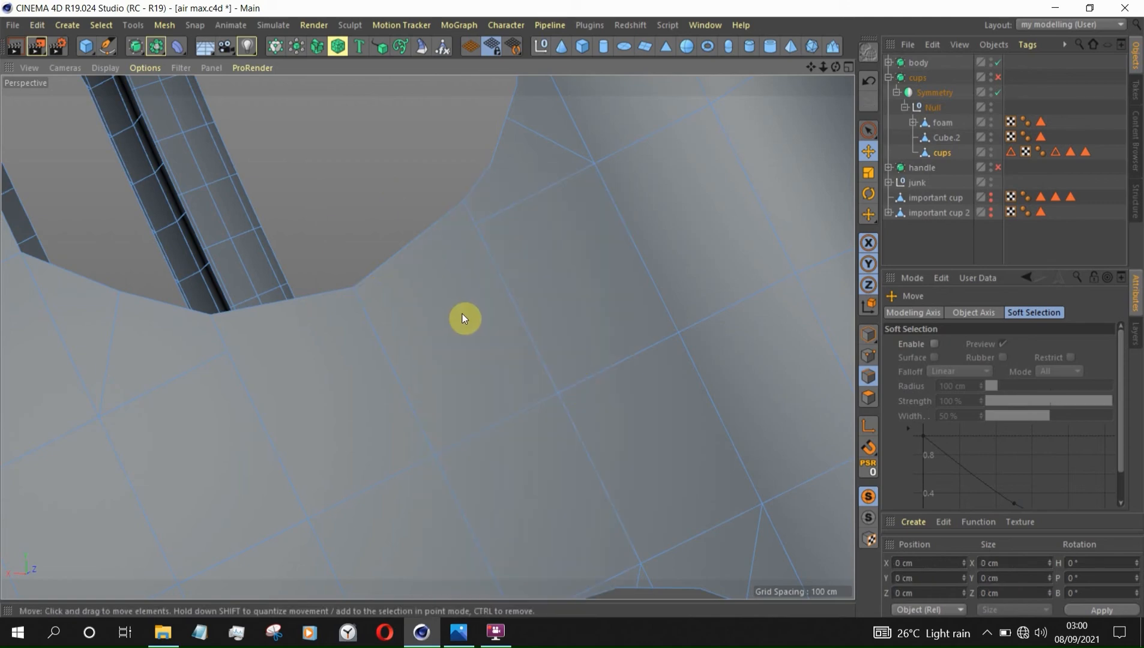
Step: Cut a line just beneath the slot's lower rim curve, connecting three neighbouring grid edges with Line Cut
alt+drag(538, 341, 623, 397)
key(k)
key(k)
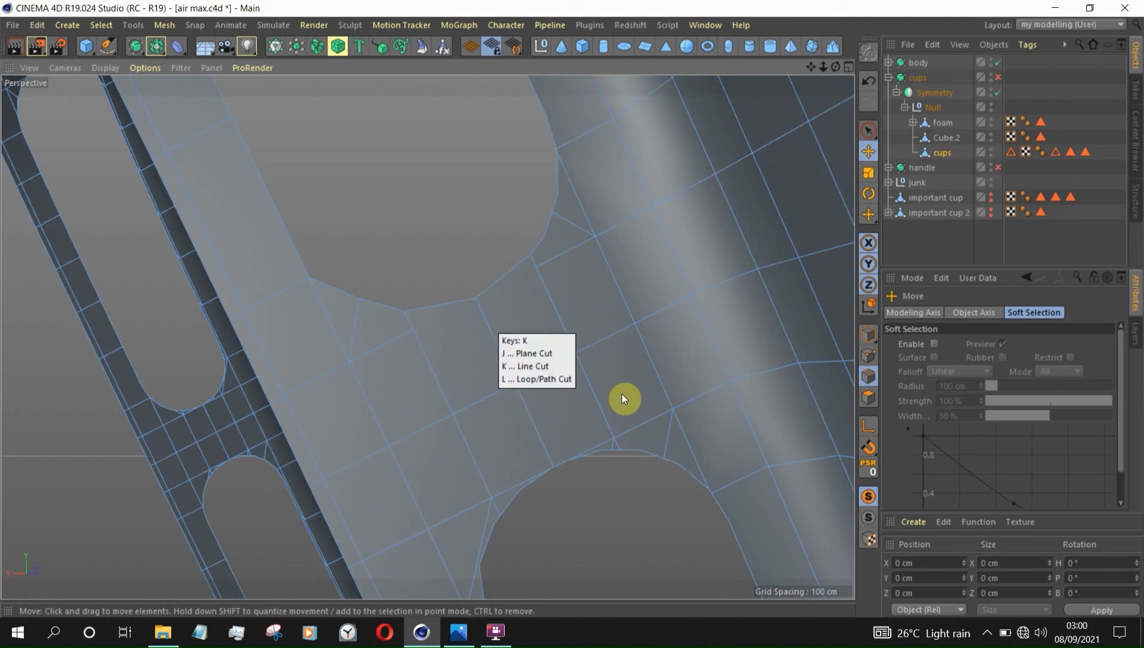
scroll(492, 309, up, 3)
click(346, 347)
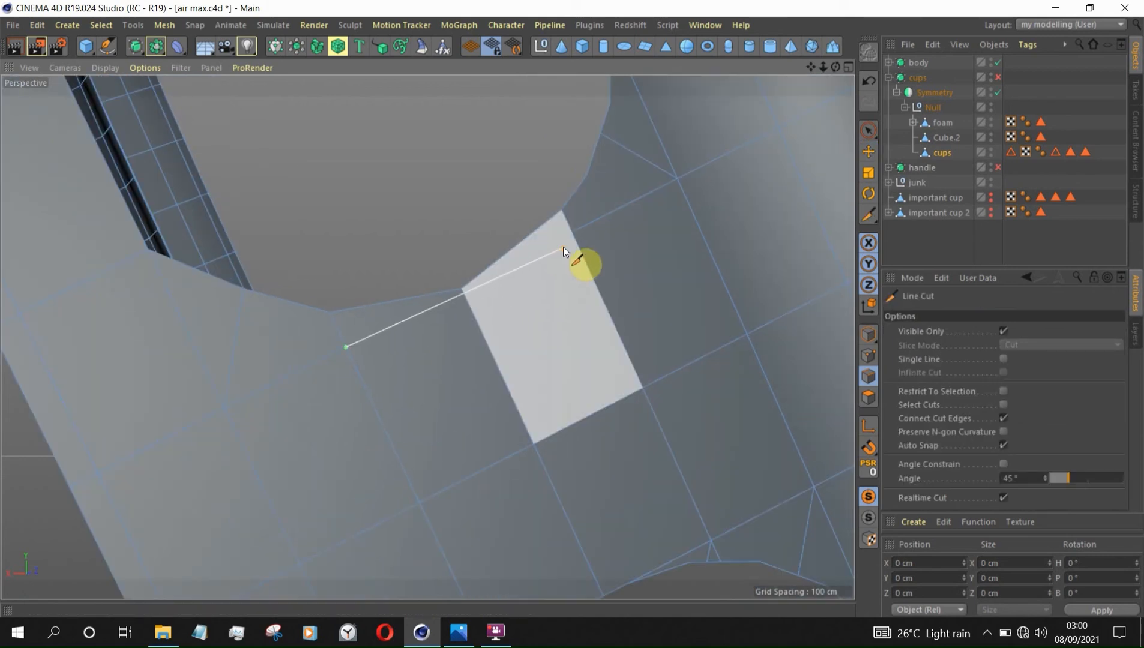
click(466, 297)
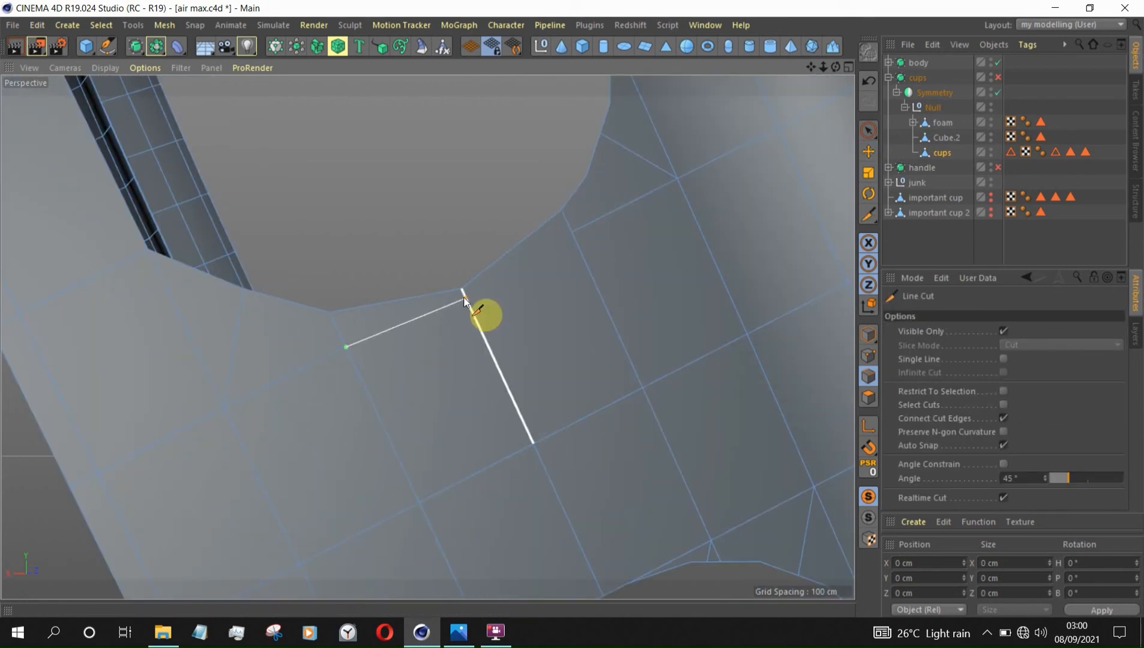
click(575, 231)
key(Escape)
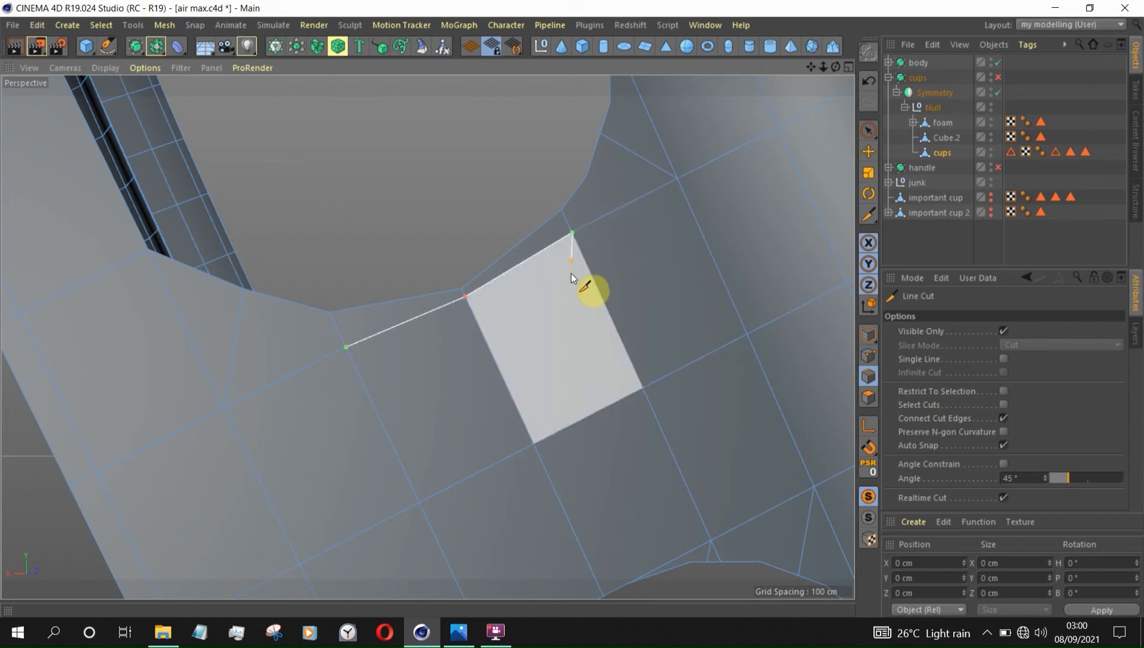
key(Escape)
Step: In point mode, stitch the stray rim points on the outer part of the slot's lower curve into their neighbouring vertices
scroll(535, 347, down, 4)
scroll(601, 204, up, 3)
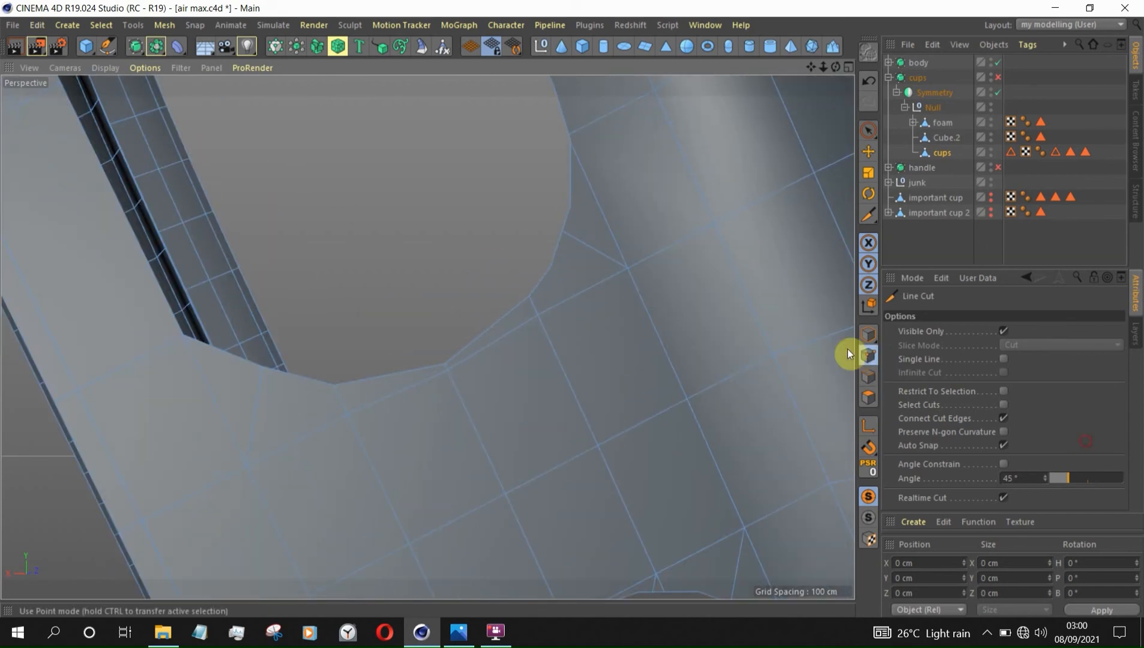
right_click(496, 264)
click(474, 463)
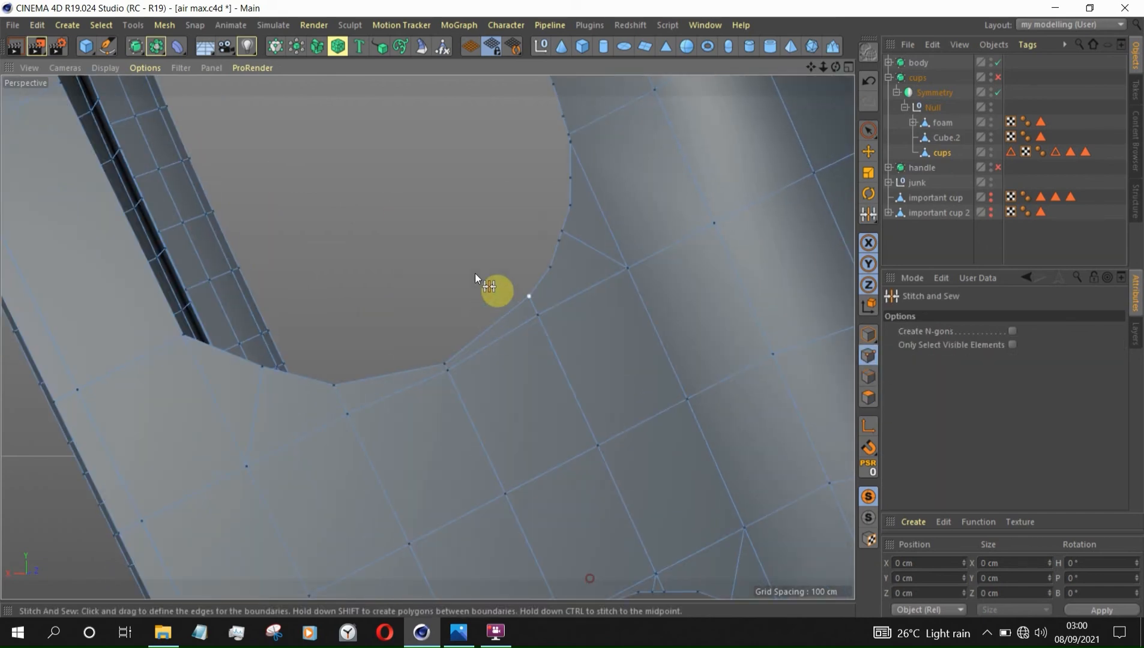
scroll(487, 252, up, 3)
mouse_move(539, 293)
mouse_down()
mouse_move(555, 243)
mouse_move(551, 297)
mouse_up()
scroll(548, 313, down, 3)
scroll(558, 240, up, 3)
drag(563, 220, 554, 303)
scroll(554, 321, down, 3)
alt+drag(554, 322, 557, 315)
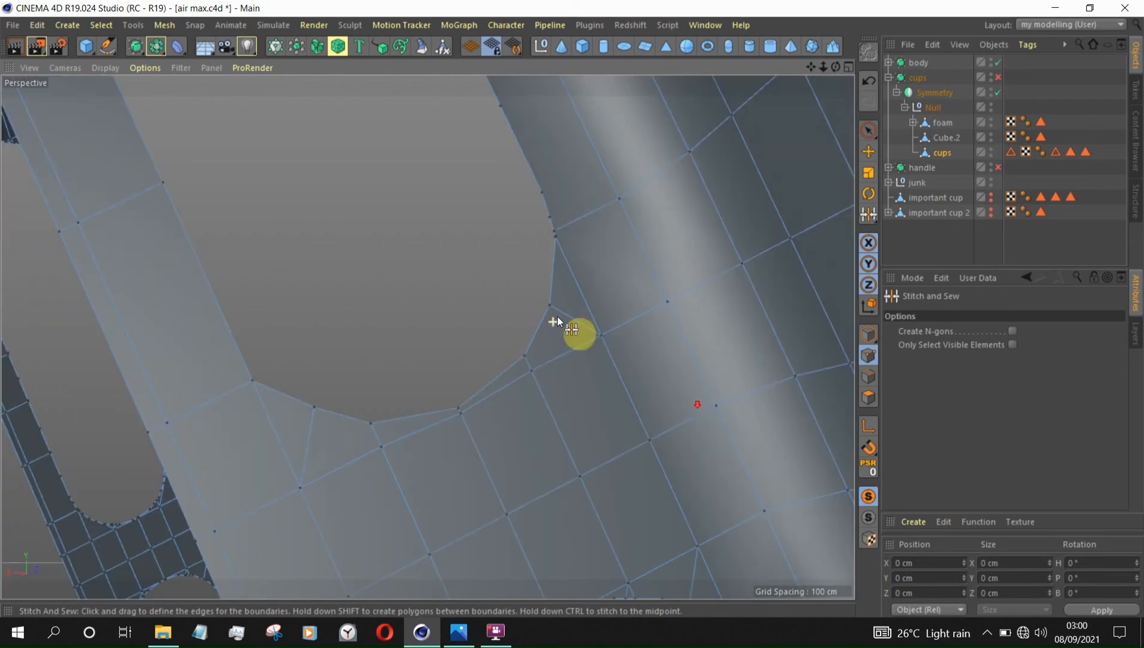
Step: Stitch the surplus rim points where the slot's lower curve turns into its long outer side
alt+drag(554, 266, 550, 319)
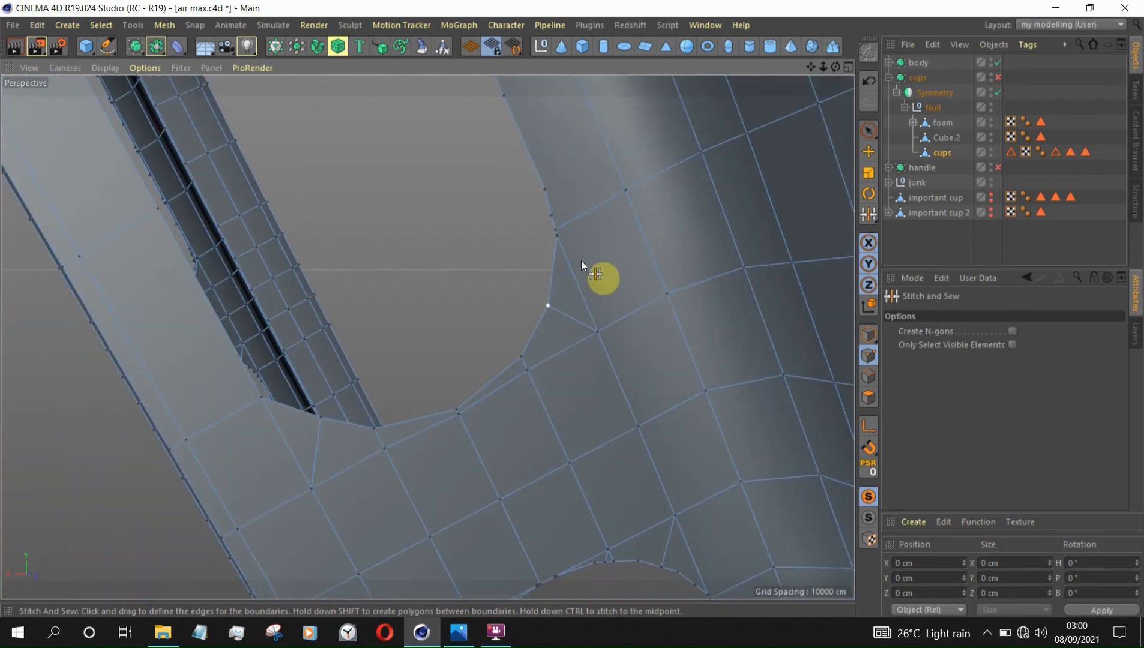
scroll(566, 233, up, 3)
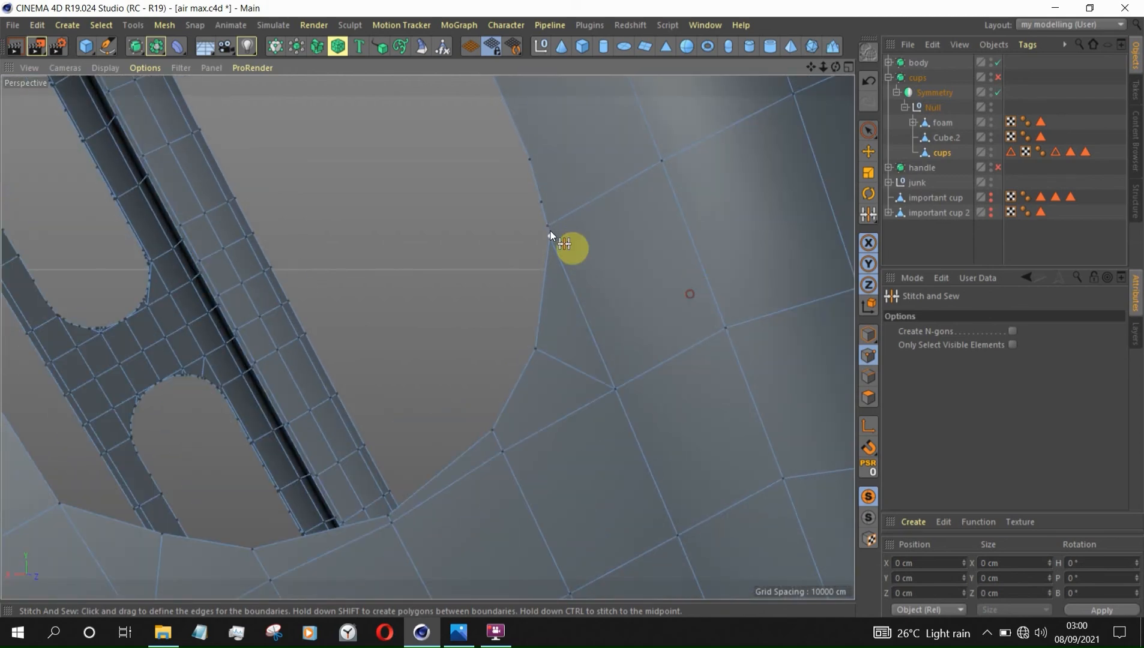
scroll(589, 283, down, 3)
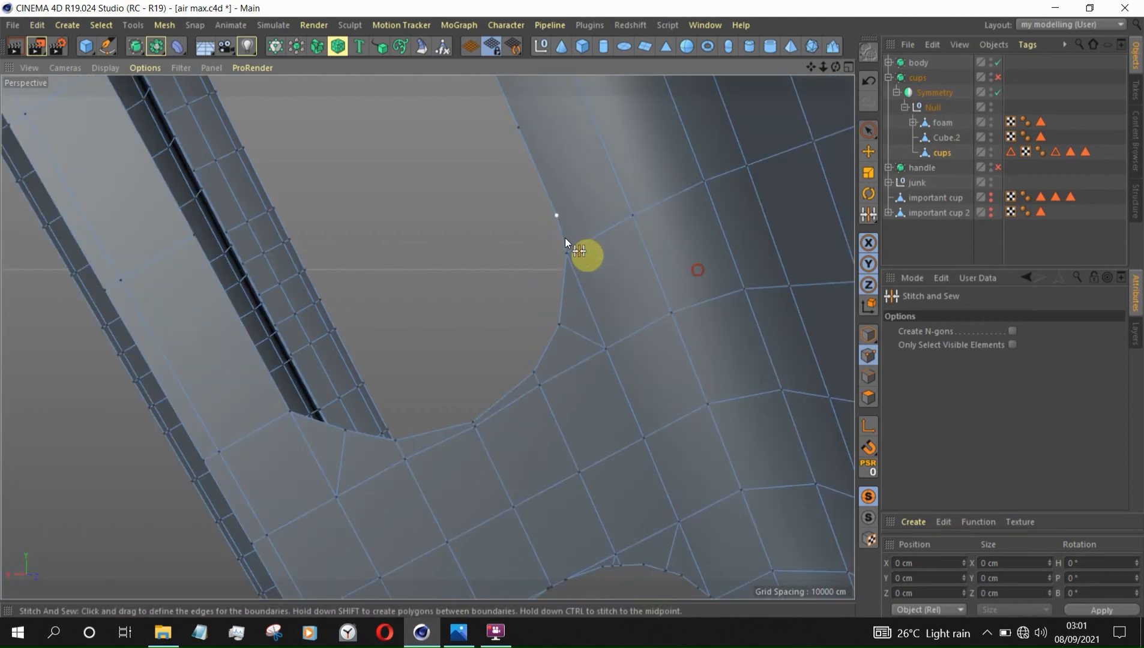
scroll(587, 285, down, 2)
scroll(551, 173, up, 3)
drag(554, 219, 530, 166)
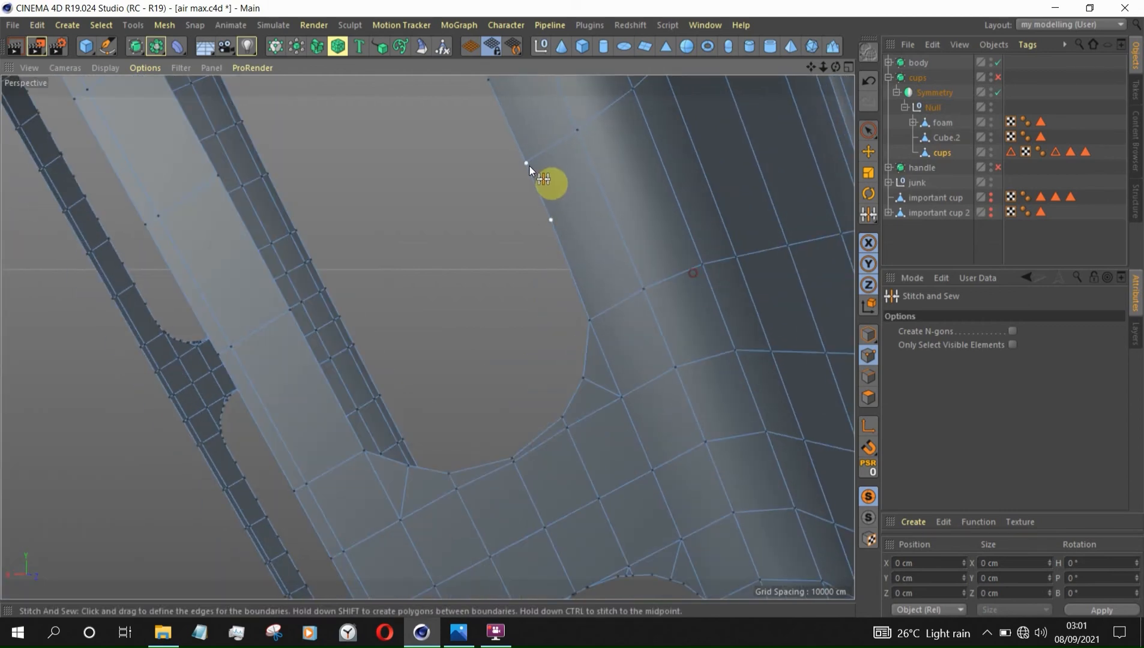
scroll(628, 299, down, 4)
scroll(564, 172, up, 4)
scroll(605, 258, up, 2)
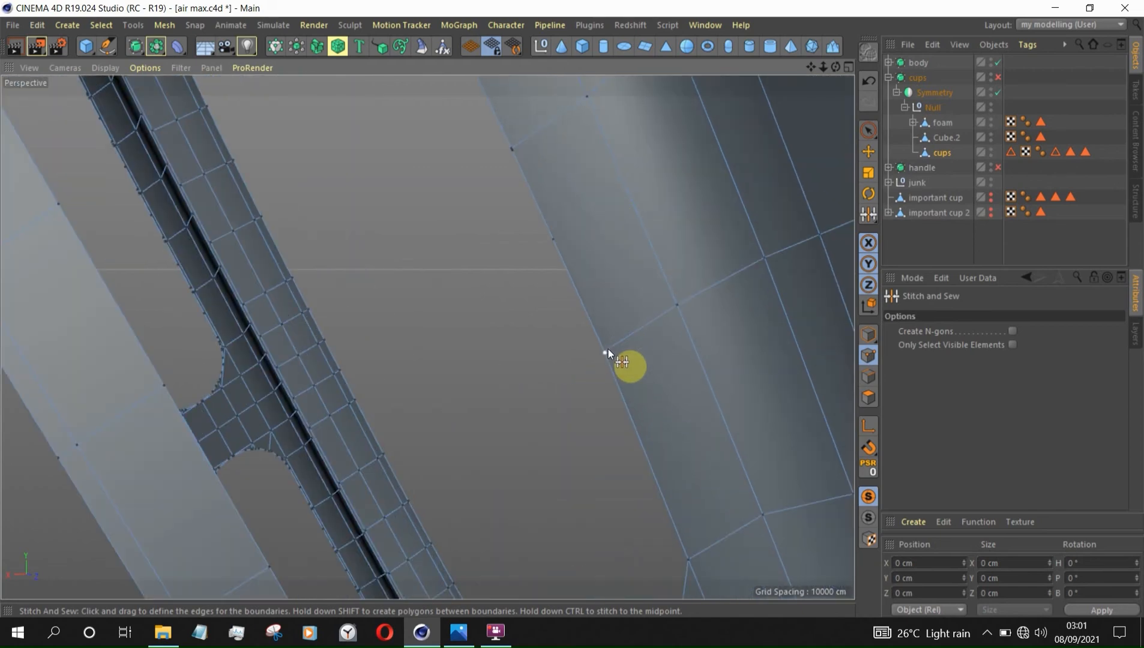
Step: Merge the closely paired rim points at the grid edge on the lower stretch of the slot's long outer side
scroll(611, 336, up, 3)
scroll(618, 401, up, 2)
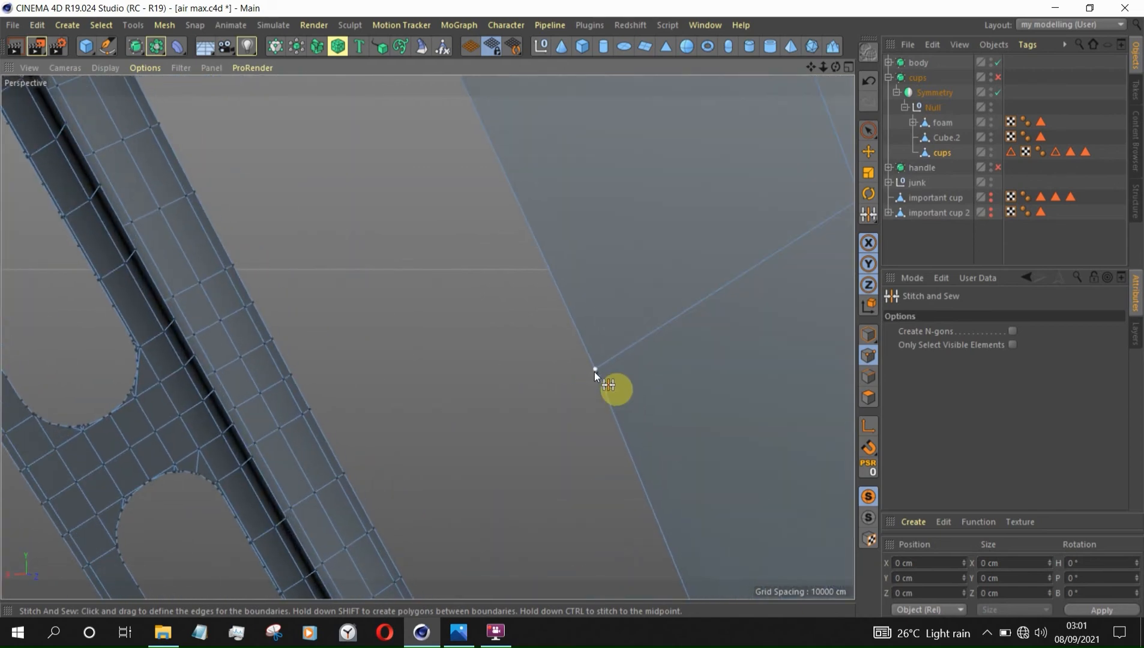
drag(594, 372, 598, 374)
scroll(624, 408, down, 3)
scroll(564, 247, up, 2)
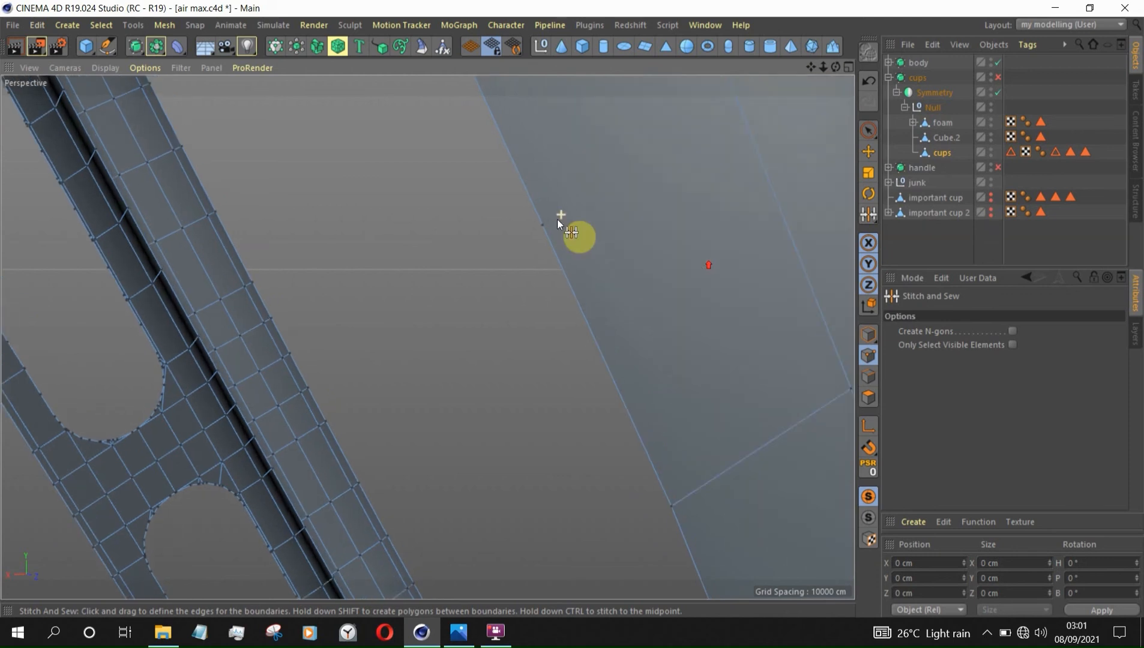
scroll(582, 270, down, 2)
drag(590, 298, 576, 268)
Step: Stitch the stray points along the middle of the slot's long outer side into the vertices where grid edges meet the rim
scroll(524, 162, up, 1)
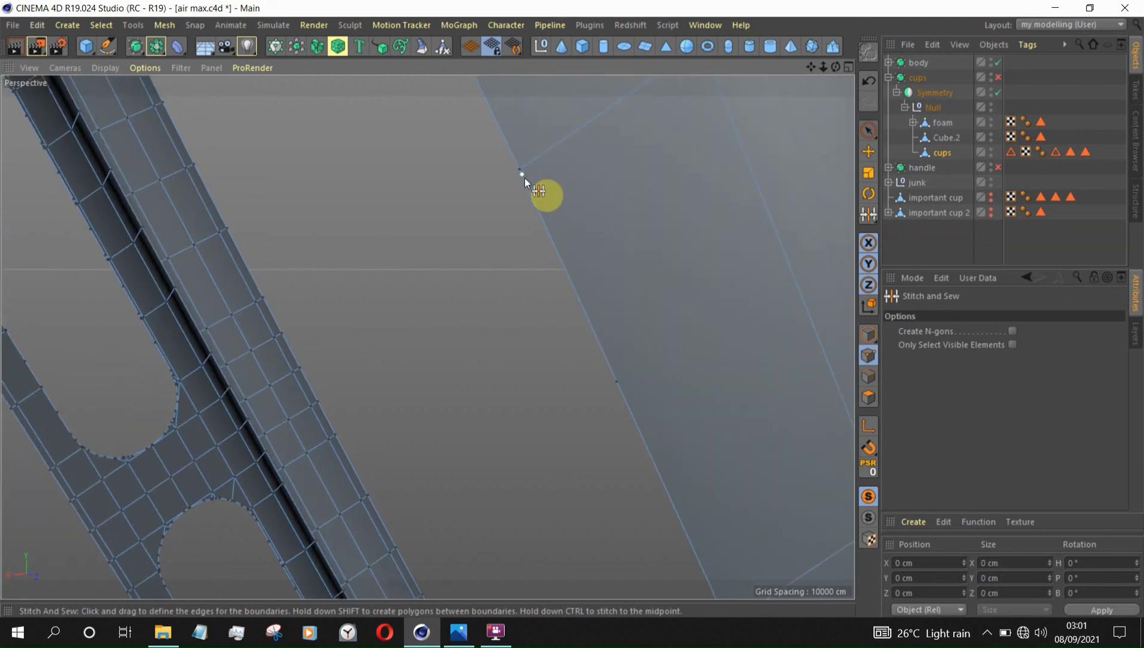
drag(617, 382, 541, 182)
scroll(675, 402, down, 3)
scroll(601, 223, up, 2)
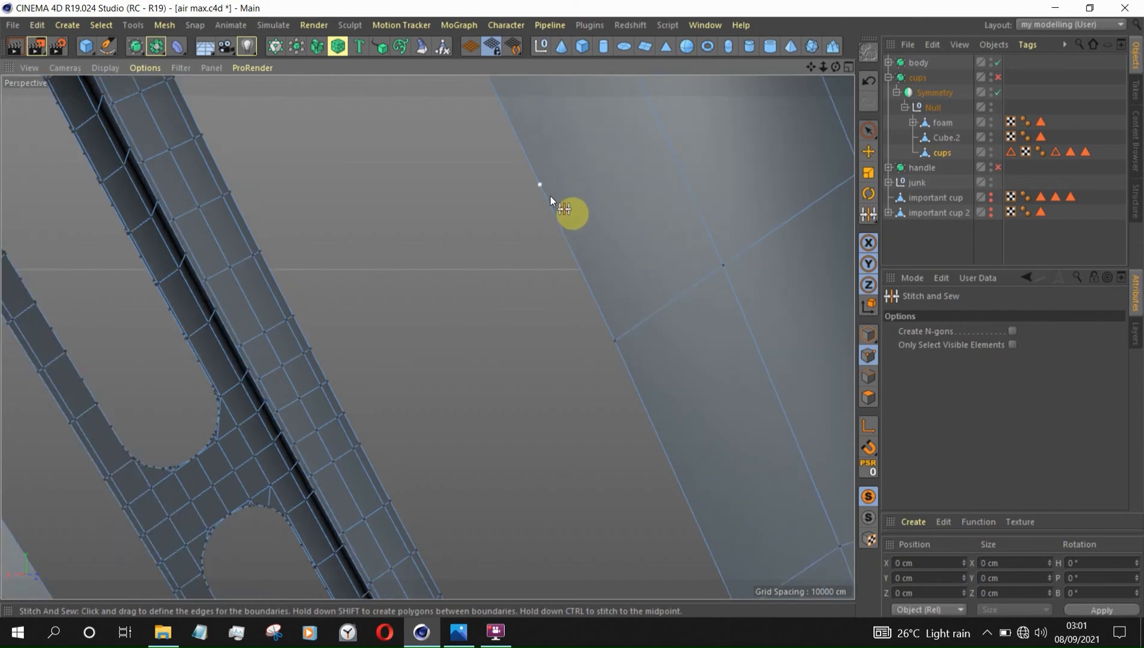
scroll(646, 361, down, 3)
scroll(554, 183, up, 4)
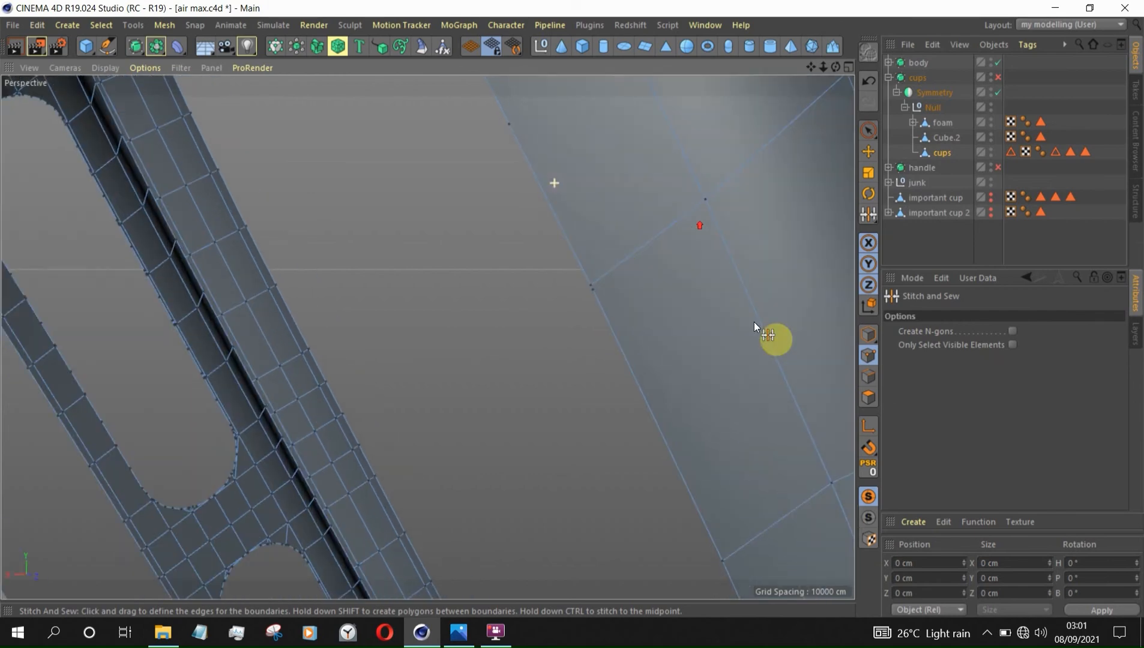
scroll(577, 228, up, 2)
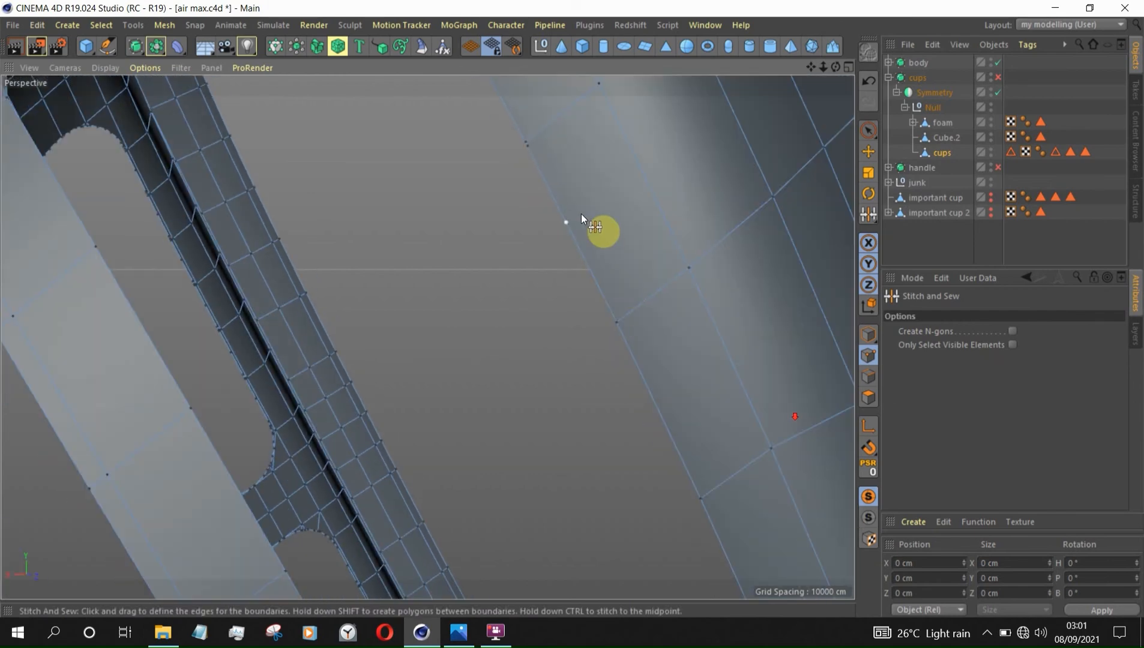
scroll(576, 230, down, 2)
scroll(568, 244, down, 3)
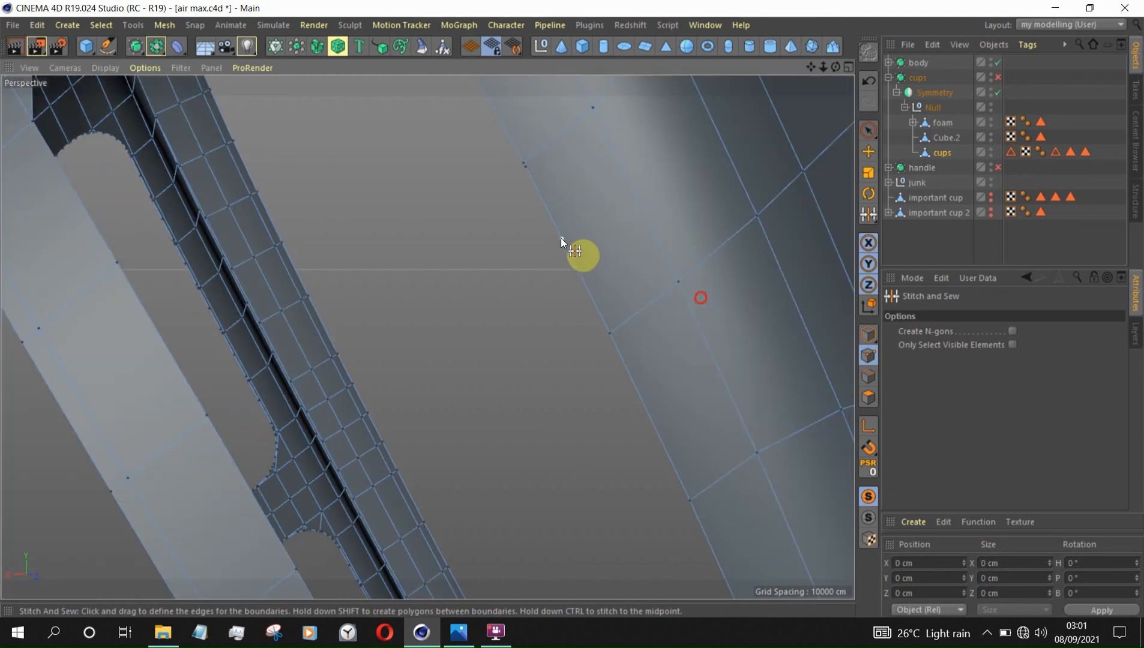
drag(560, 237, 623, 331)
Step: Stitch the surplus rim points on the upper stretch of the slot's long outer side into the nearest grid vertices
scroll(530, 164, up, 2)
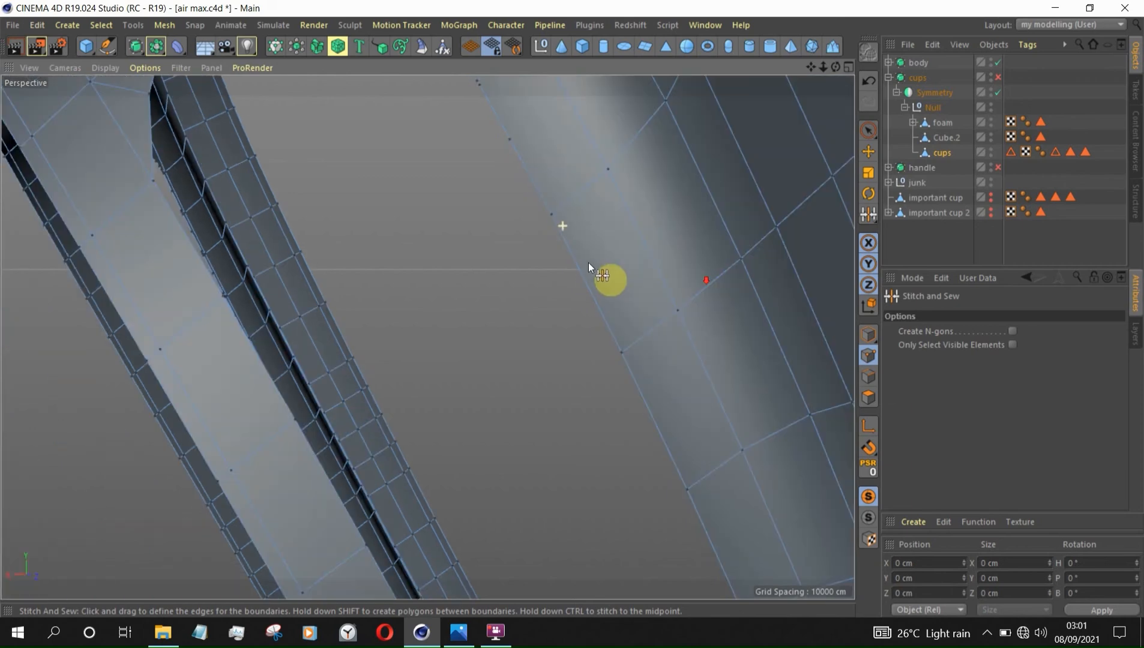
scroll(588, 262, down, 4)
scroll(559, 197, up, 5)
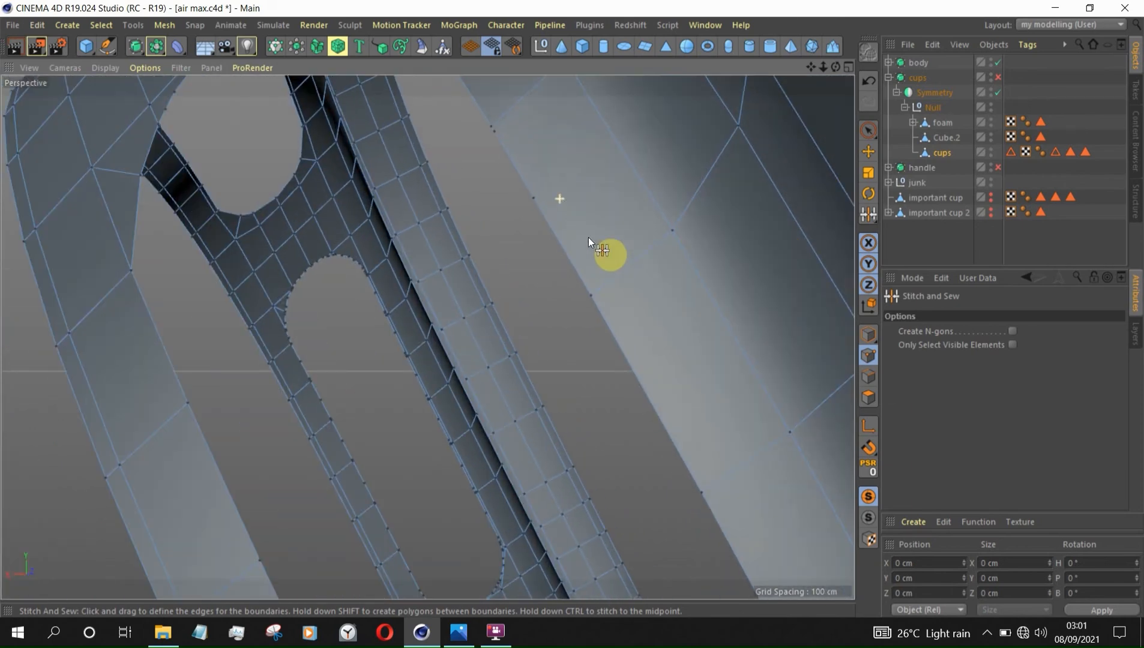
drag(534, 200, 617, 338)
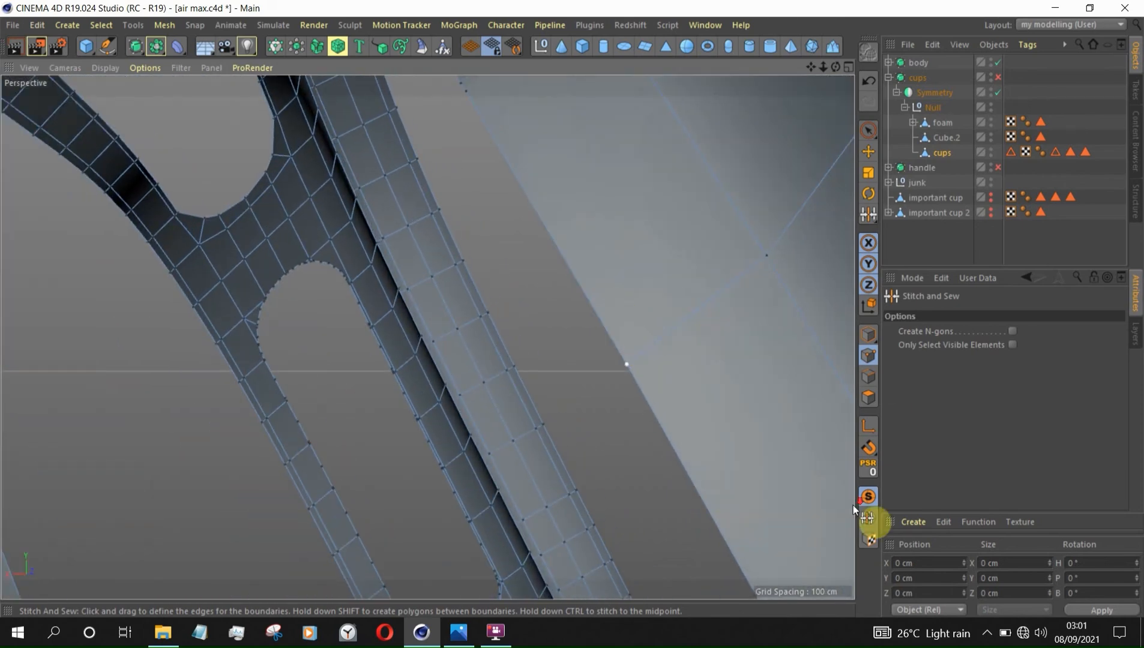
scroll(855, 508, down, 2)
scroll(591, 228, up, 2)
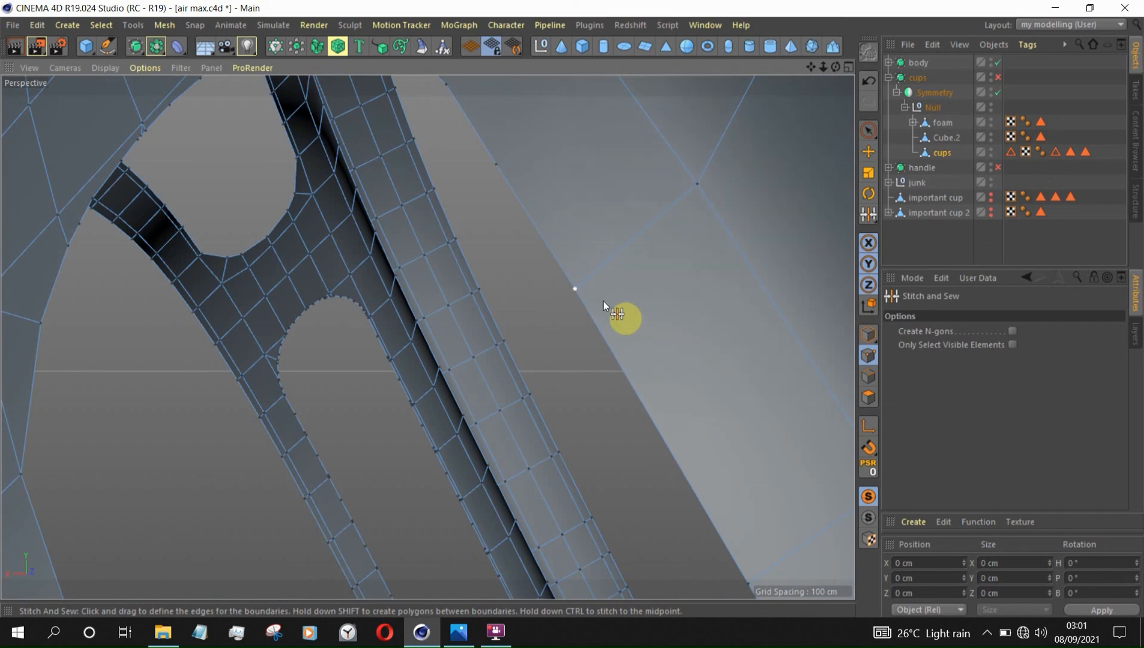
scroll(604, 302, down, 2)
scroll(535, 203, up, 2)
scroll(577, 264, down, 1)
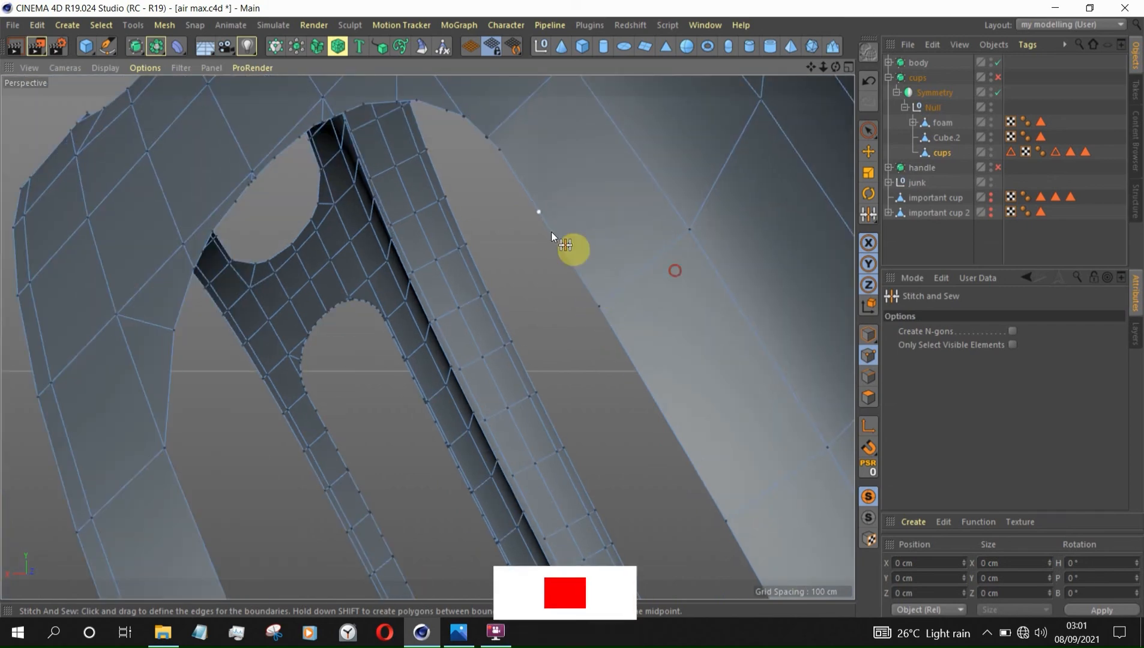
Step: Stitch the extra rim points where the slot's long outer side bends into its upper curve
drag(542, 210, 598, 293)
scroll(534, 168, up, 1)
scroll(541, 180, up, 1)
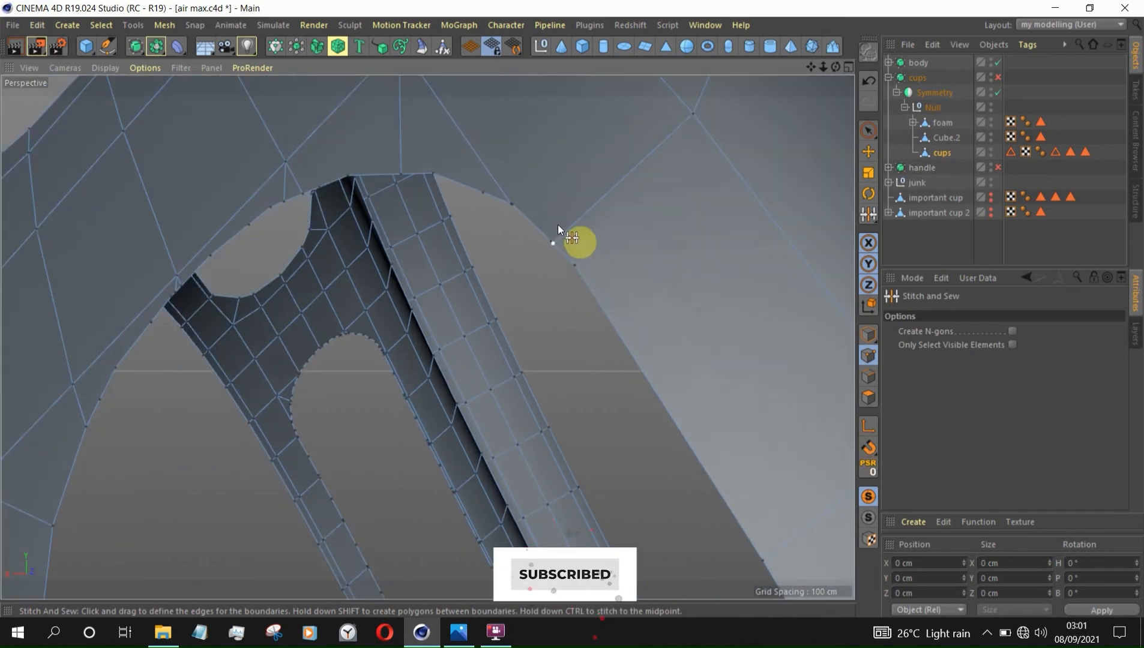
scroll(567, 252, up, 1)
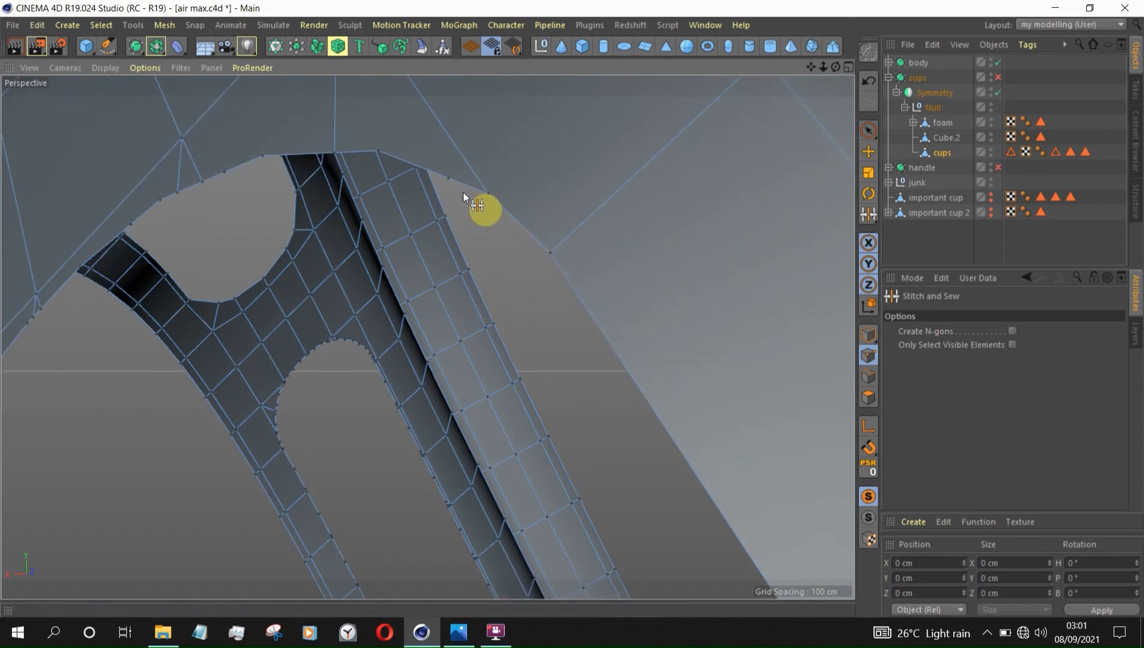
scroll(534, 222, down, 1)
scroll(513, 210, up, 1)
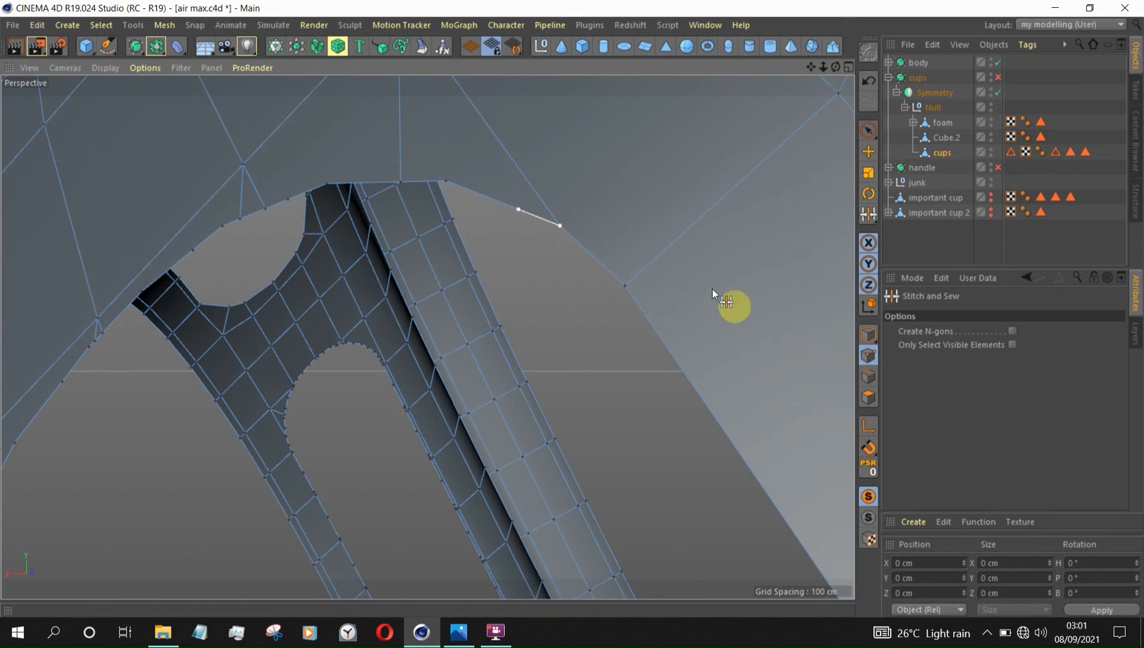
Step: Stitch the stray points across the crown of the slot's upper curve into the adjacent rim vertices
scroll(582, 253, down, 1)
drag(522, 215, 440, 232)
scroll(413, 226, up, 2)
drag(352, 286, 444, 227)
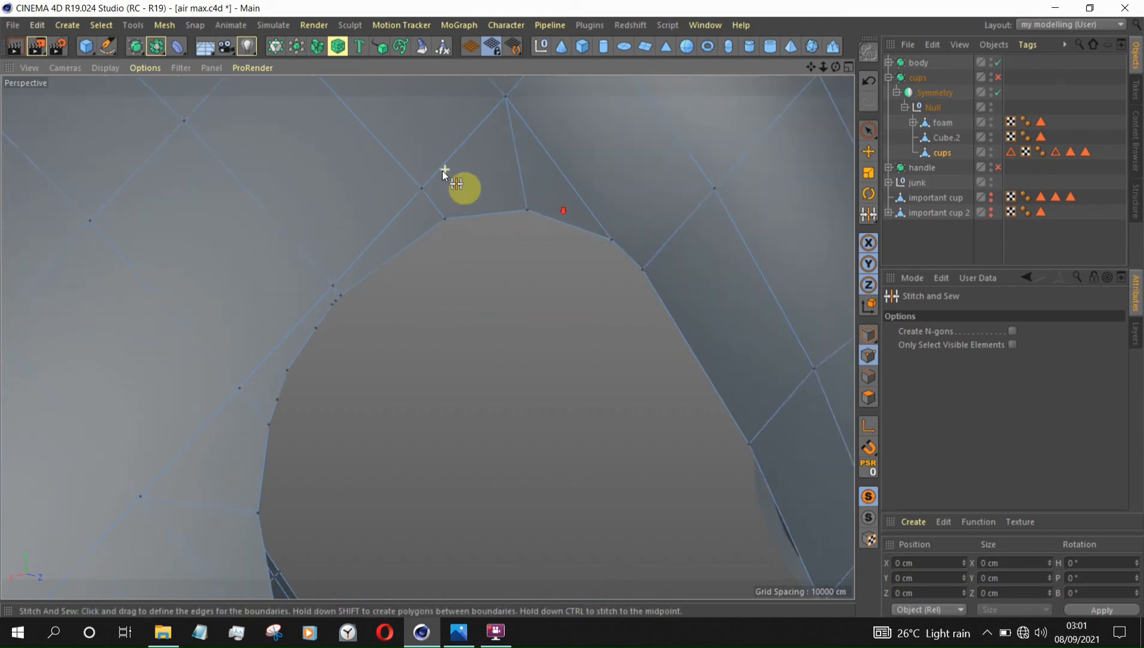
Step: Stitch the remaining stray rim points on the inner side of the slot's upper curve into their neighbouring vertices
alt+drag(444, 173, 352, 309)
drag(388, 201, 343, 261)
drag(502, 254, 273, 391)
drag(271, 391, 272, 402)
scroll(285, 371, down, 8)
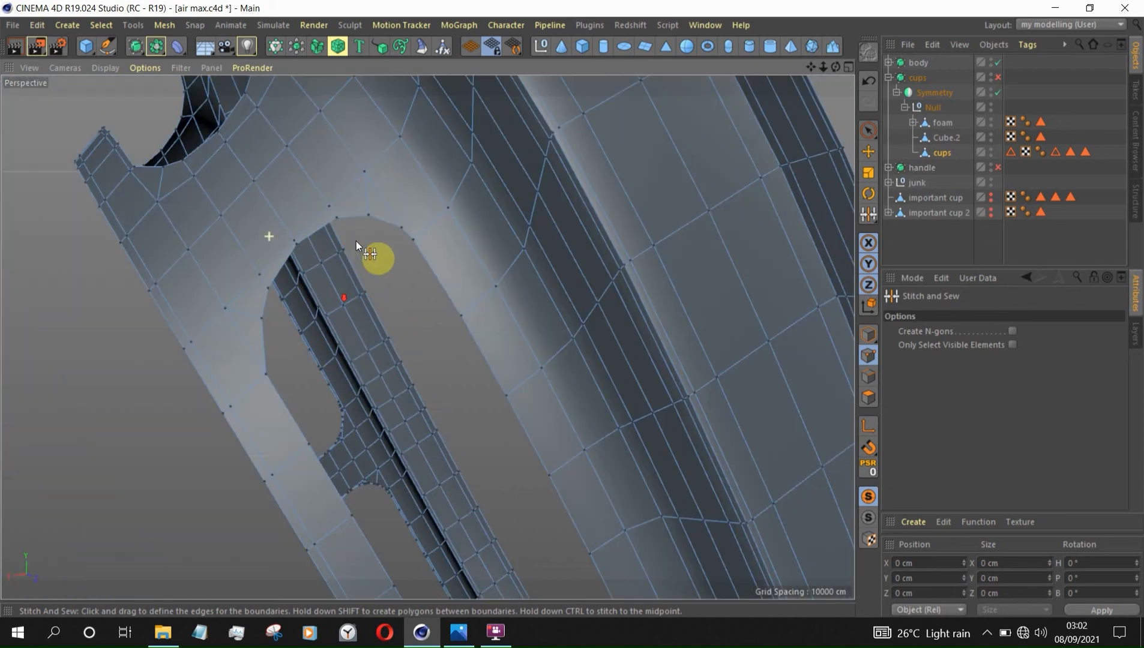
alt+drag(356, 241, 463, 143)
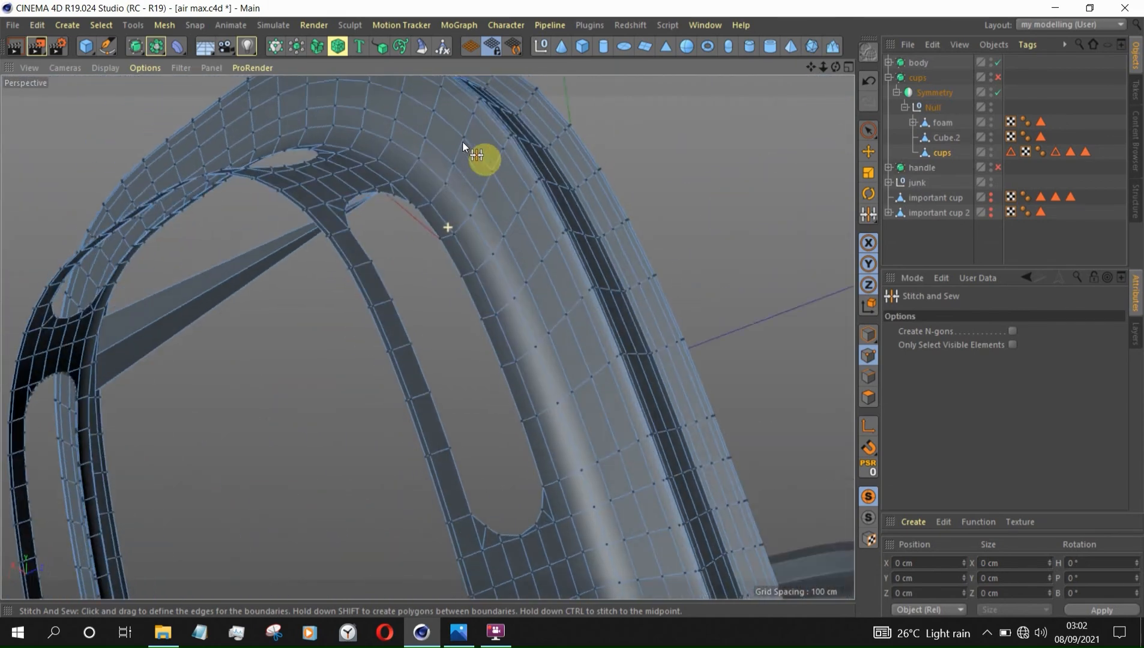
scroll(421, 141, down, 3)
scroll(505, 378, up, 4)
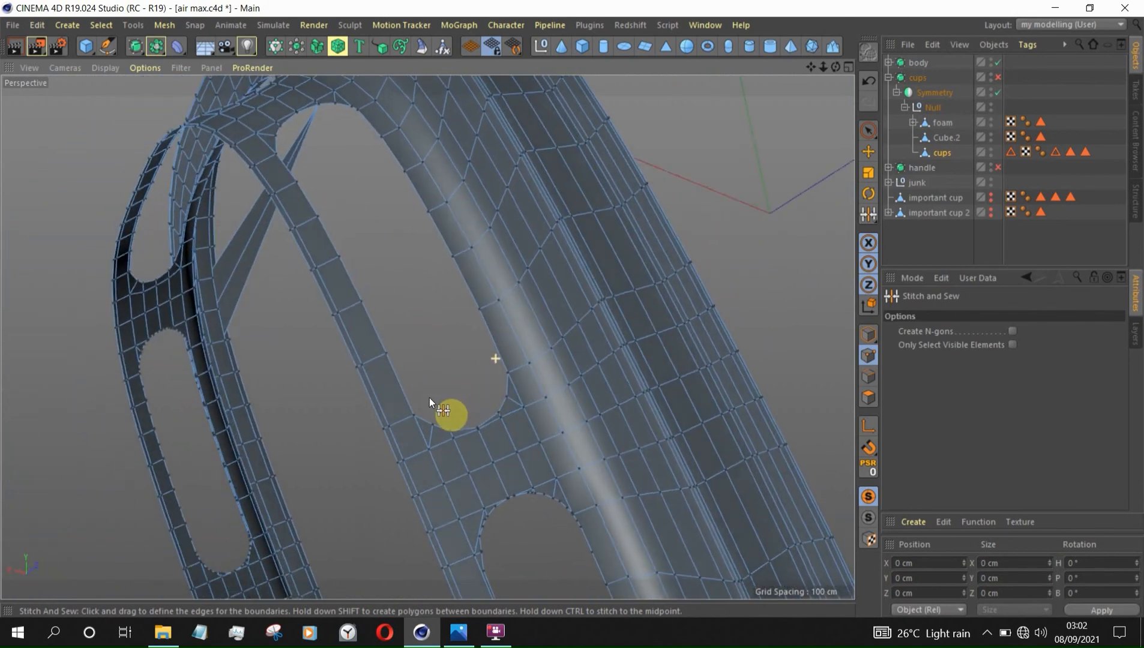